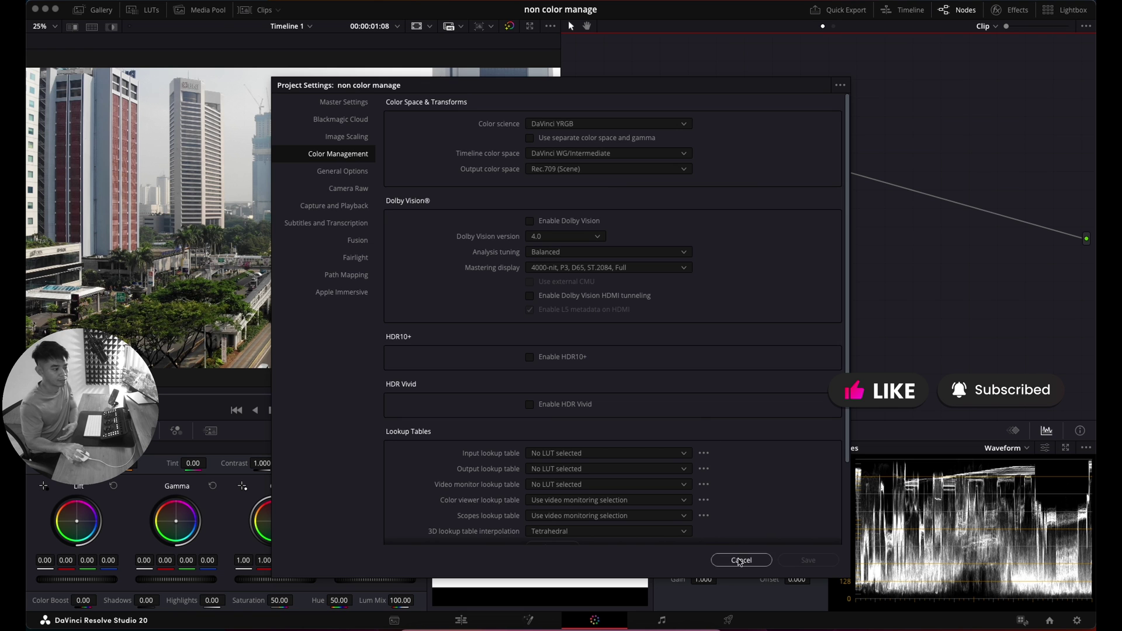
Apply a Color Space Transform effect to node 01 and label the node IDT.
left_click(1011, 10)
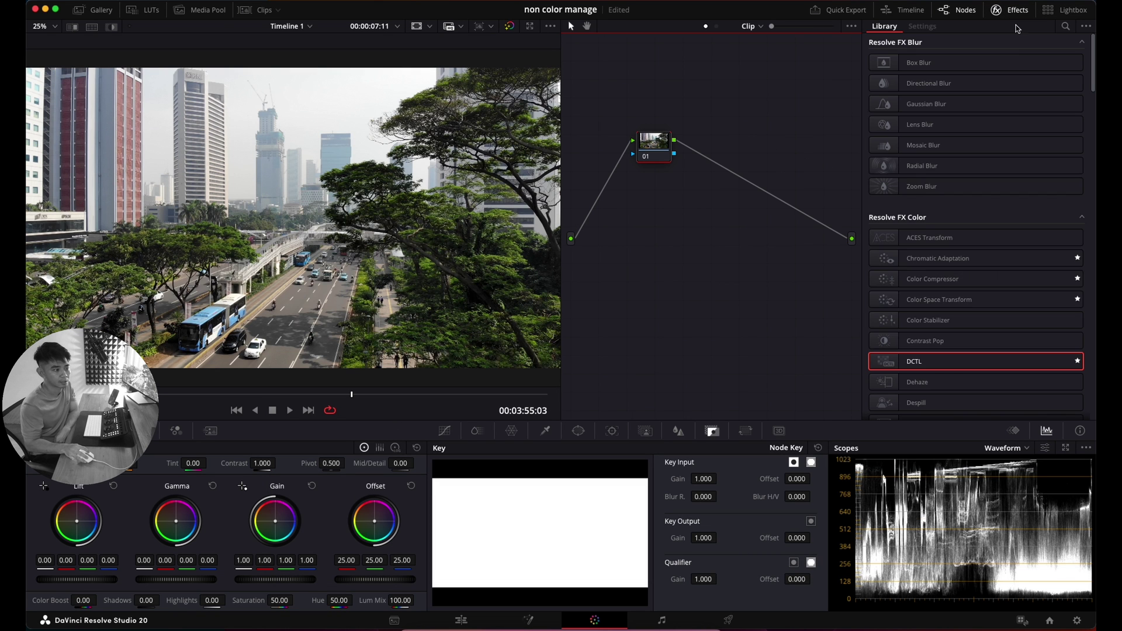
left_click_drag(940, 300, 652, 153)
right_click(658, 153)
left_click(693, 173)
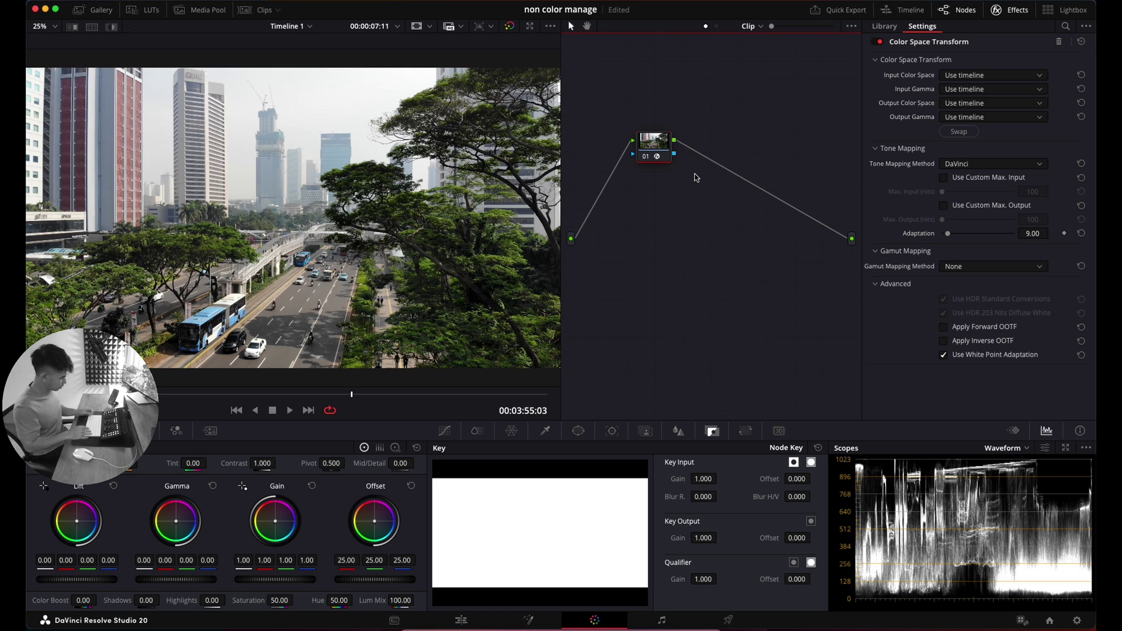
key("Return")
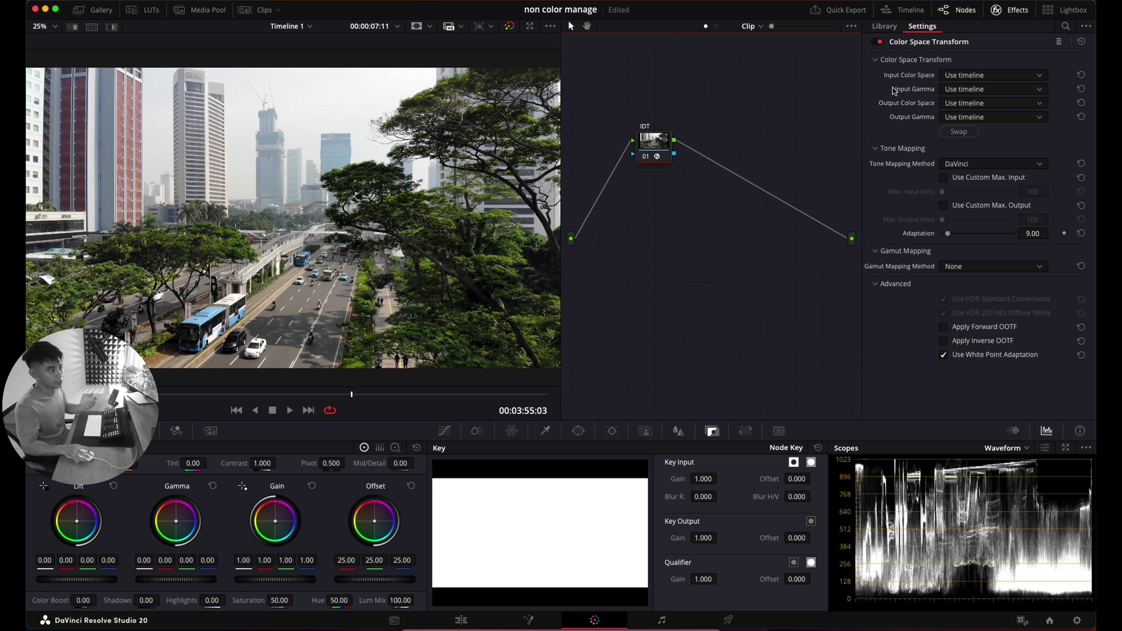
Set the IDT node's input color space to Rec.709 and its input gamma to Rec.709.
left_click(985, 75)
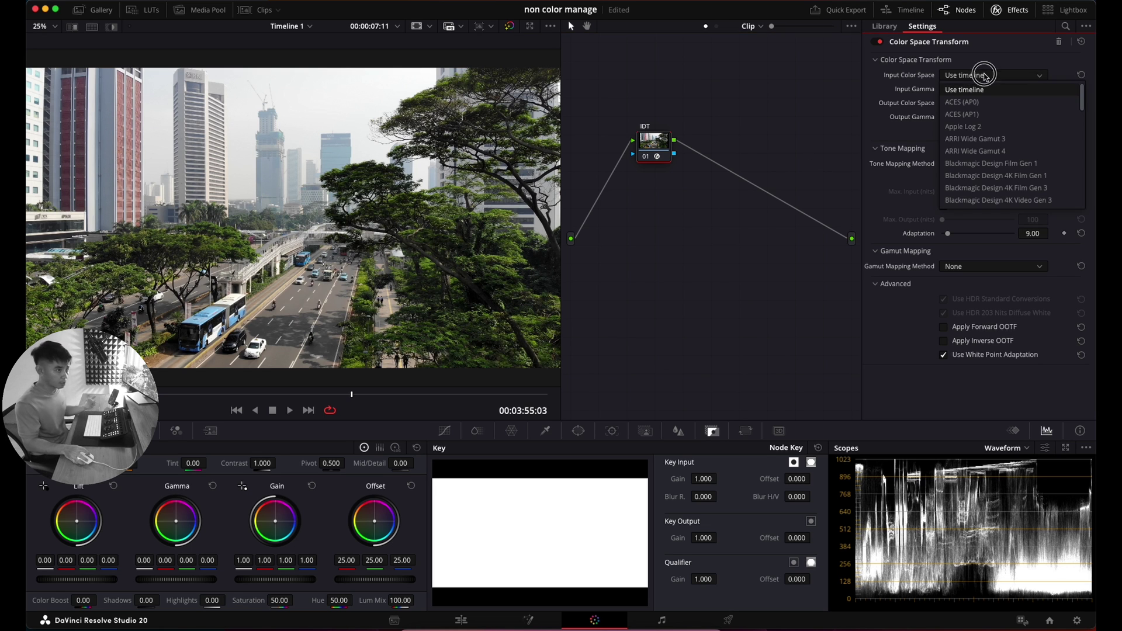
scroll(979, 94, "down", 10)
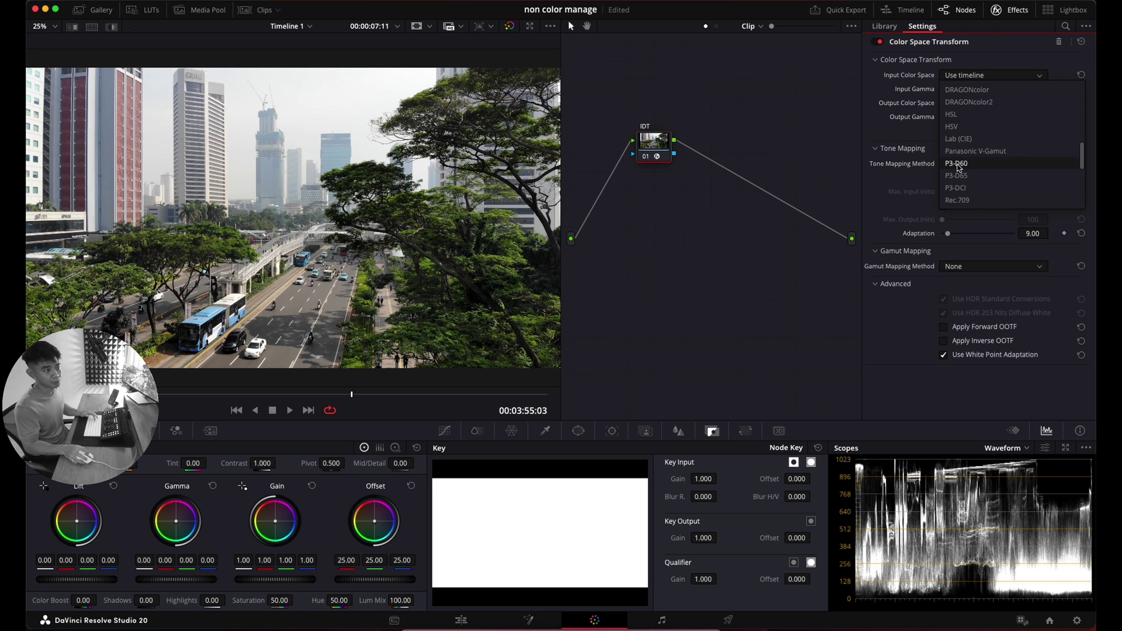
left_click(972, 92)
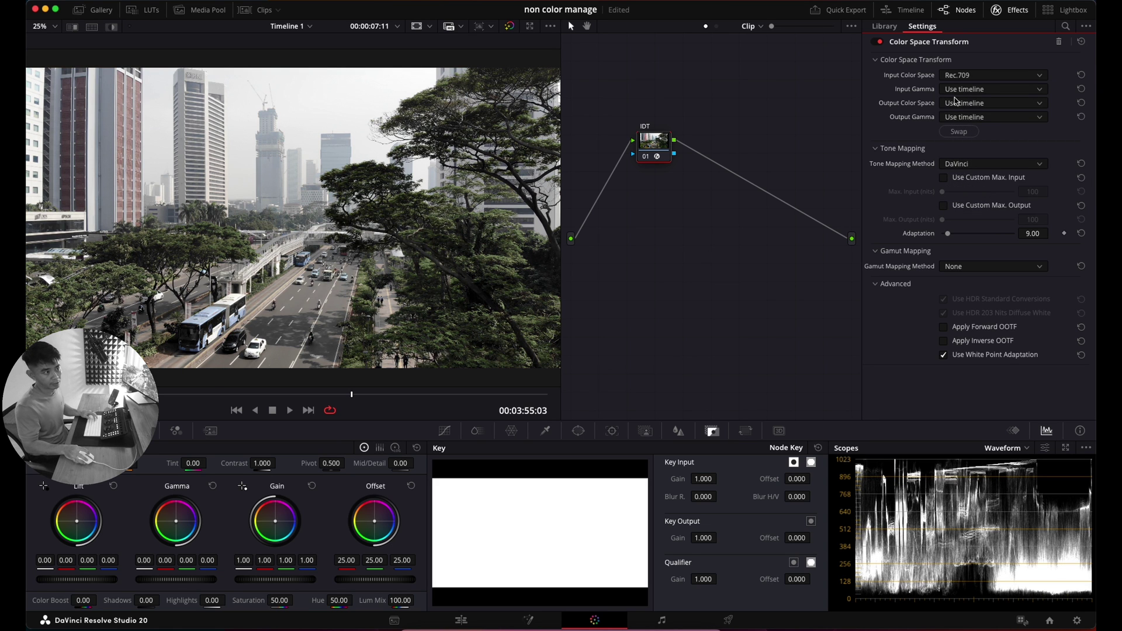
left_click(965, 90)
scroll(964, 193, "down", 10)
left_click(960, 209)
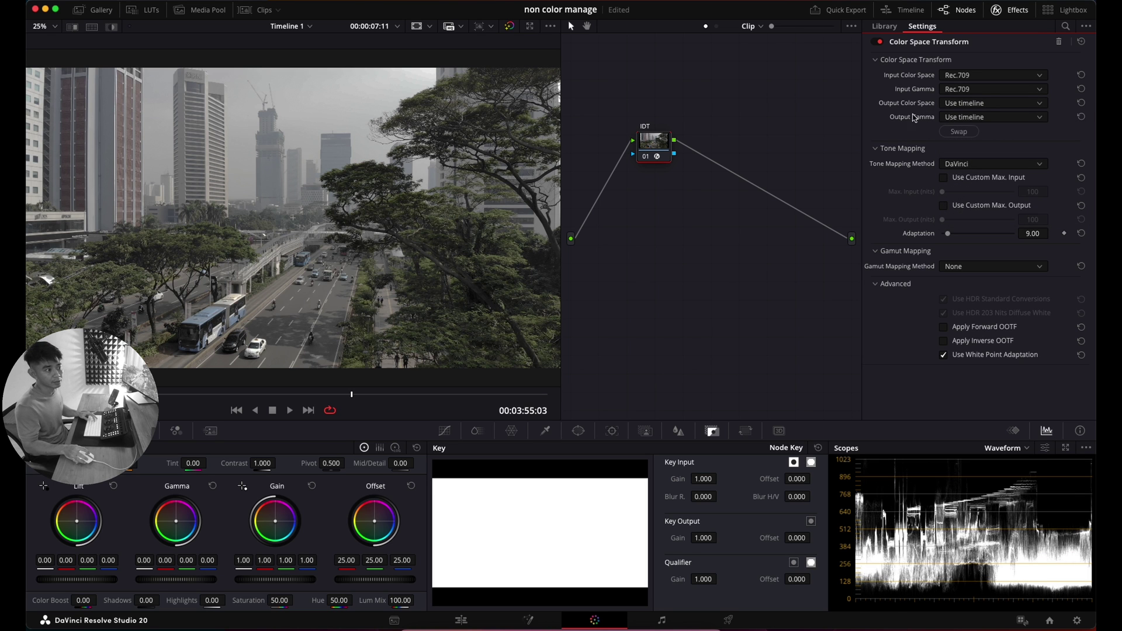
Set the IDT node's output color space to DaVinci Wide Gamut and choose its output gamma.
left_click(972, 105)
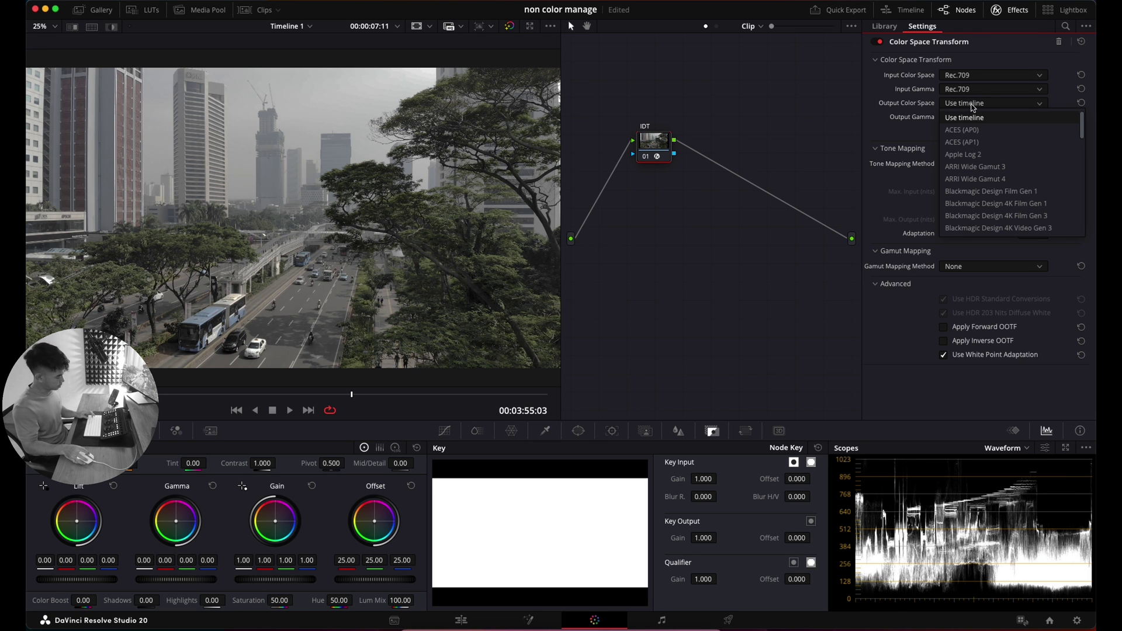
scroll(973, 176, "down", 5)
left_click(971, 225)
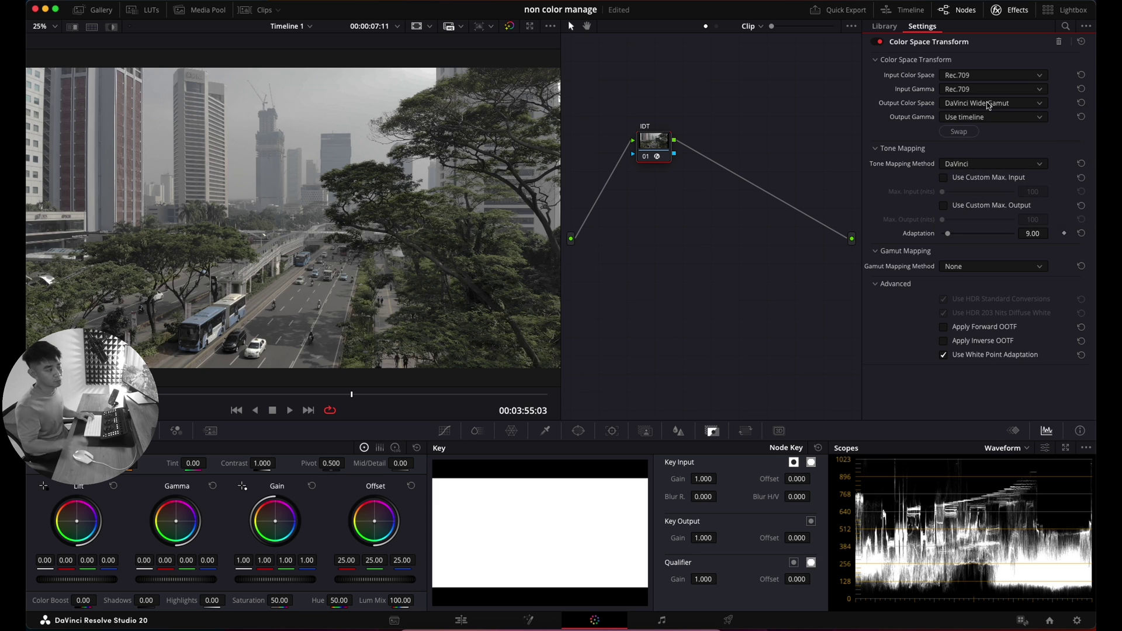
left_click(985, 118)
scroll(974, 211, "down", 5)
left_click(976, 242)
left_click(655, 153)
left_click(1011, 10)
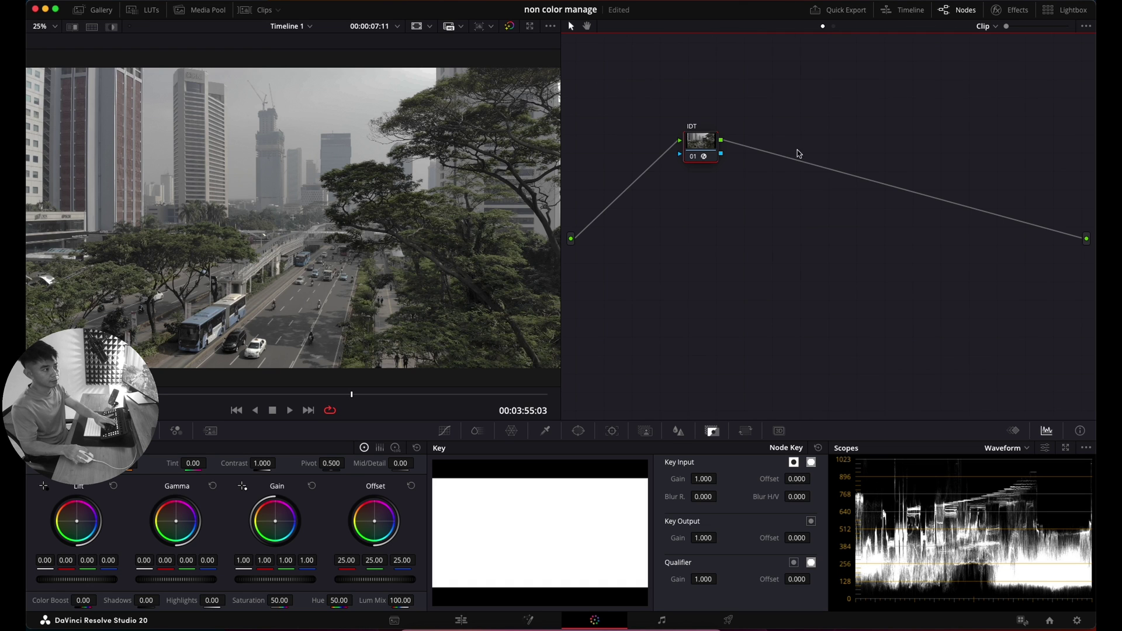
Add a serial node after IDT, label it ODT and place it below and beyond the IDT node.
key("alt+s")
right_click(760, 154)
left_click(823, 169)
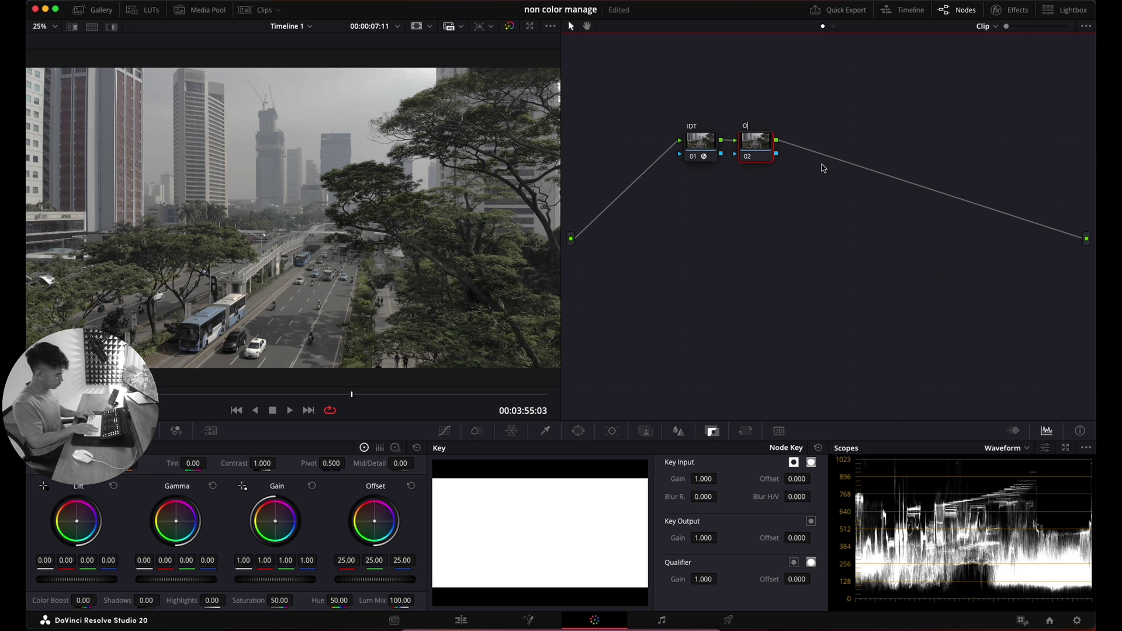
left_click_drag(756, 143, 773, 204)
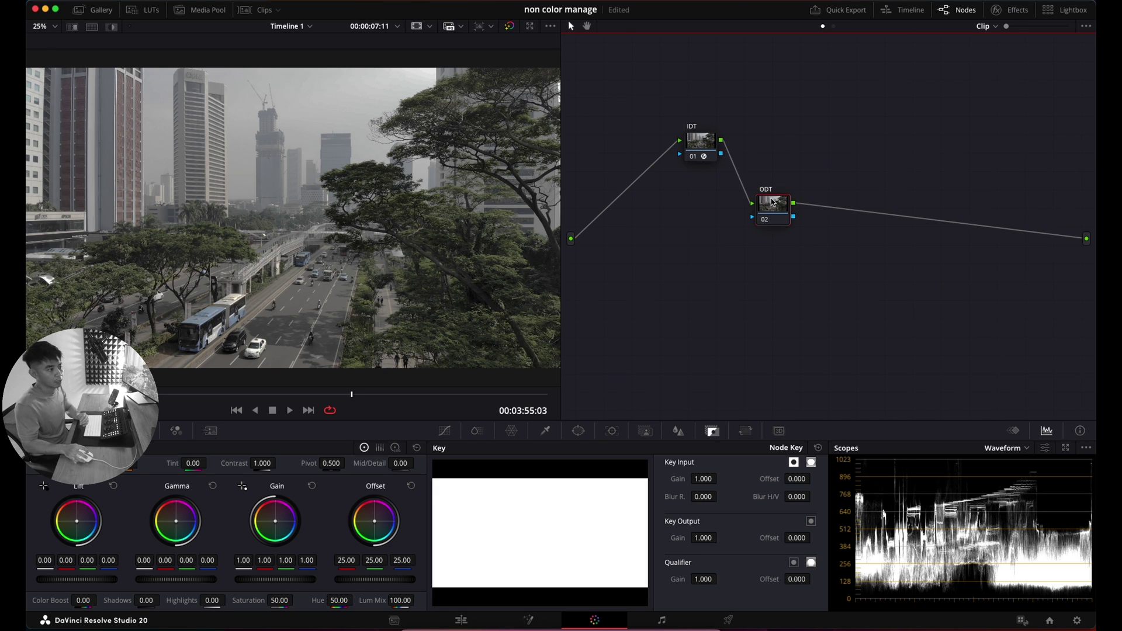
Apply the JP_2499_DRT DCTL to the ODT node and set its output to Rec 709 Power 2.2 - sRGB.
left_click(1017, 11)
left_click_drag(994, 362, 724, 221)
left_click(970, 59)
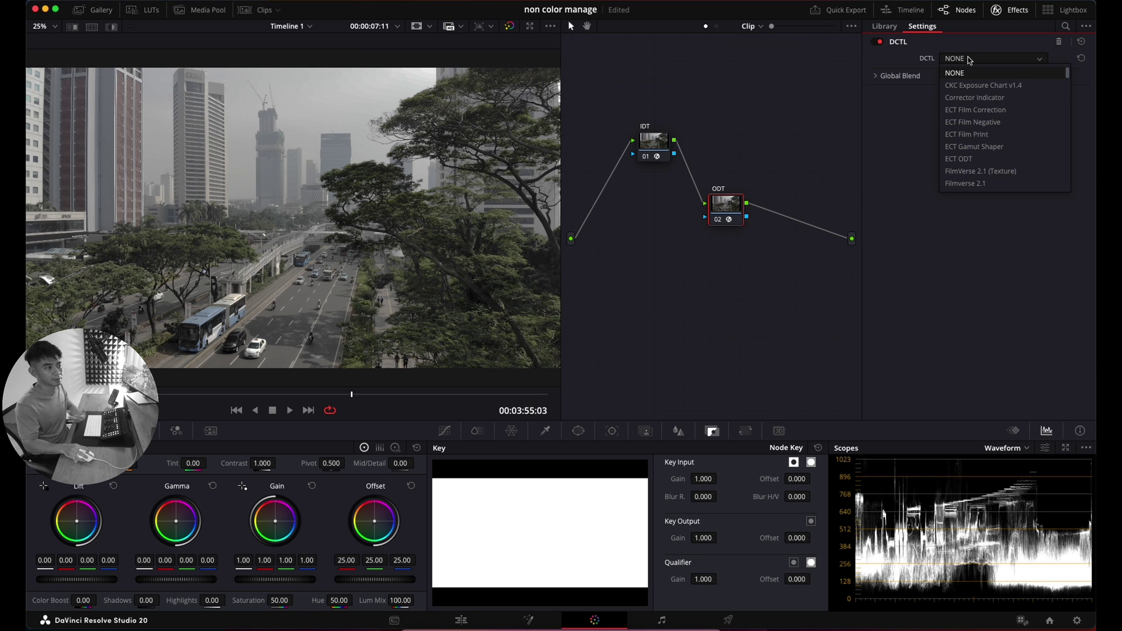
left_click(971, 171)
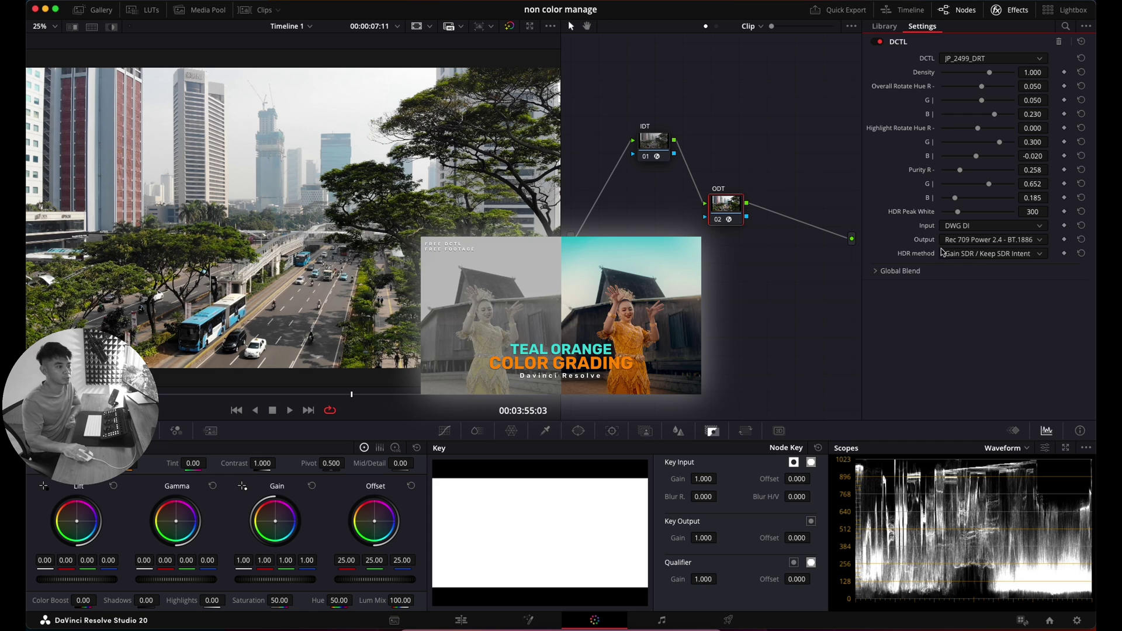
left_click(968, 240)
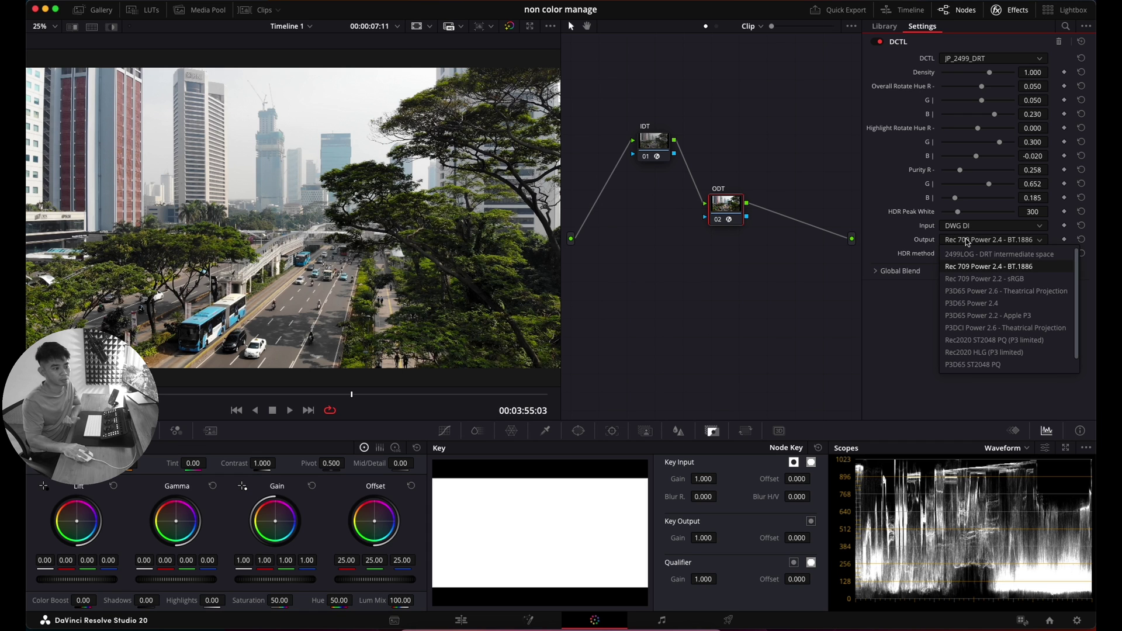
left_click(1010, 280)
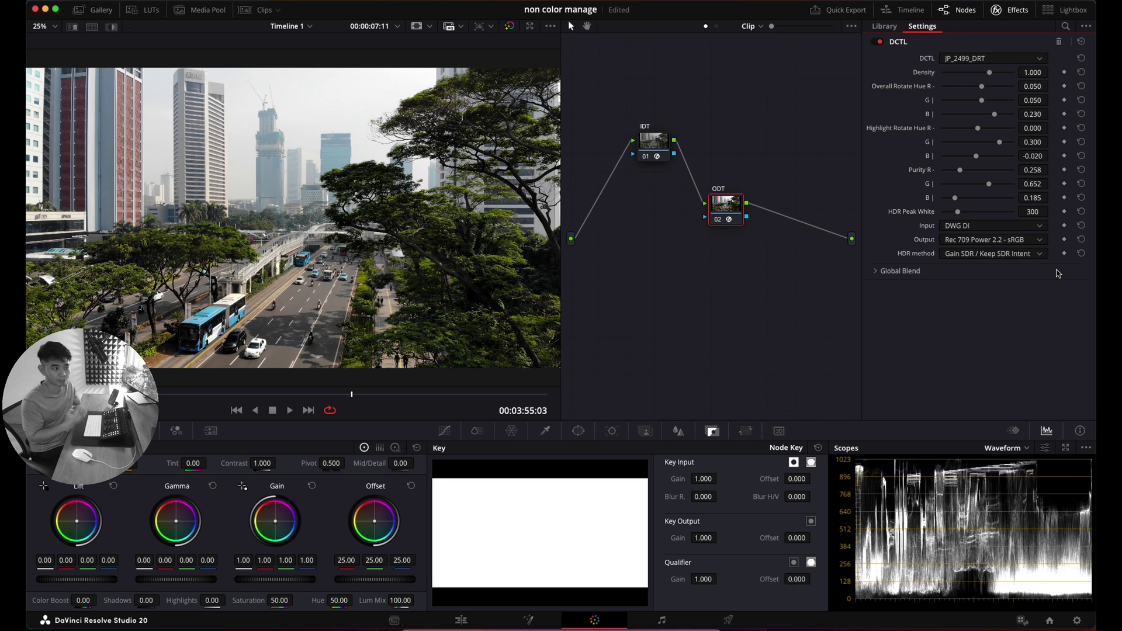
left_click(1011, 11)
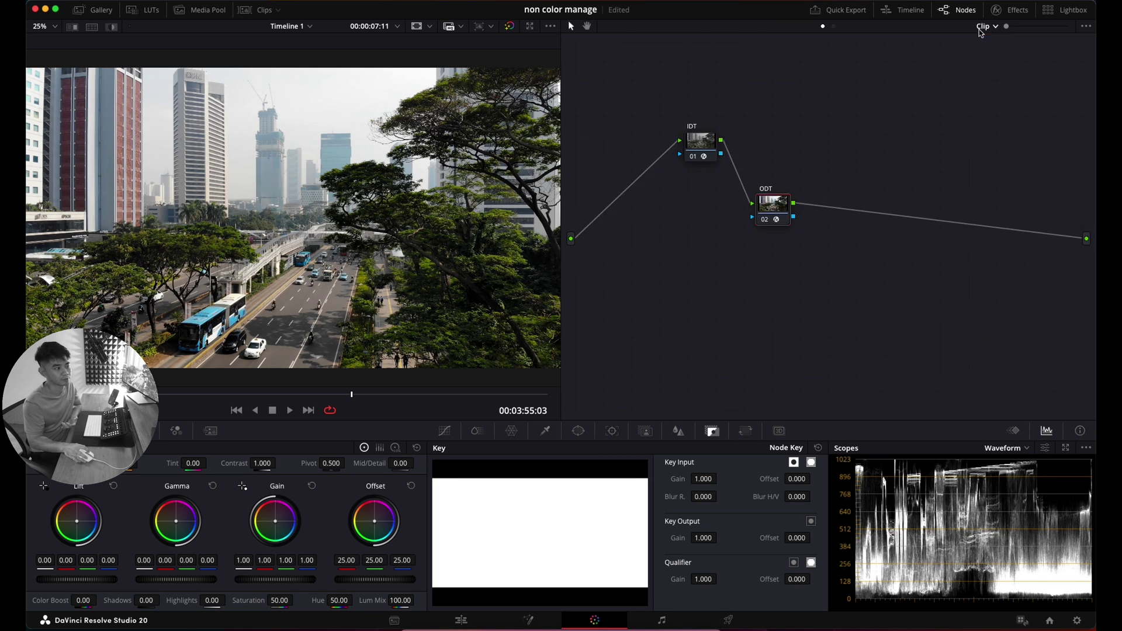
Move the ODT node farther from IDT and scrub through the clip to review the converted image.
left_click_drag(770, 221, 839, 241)
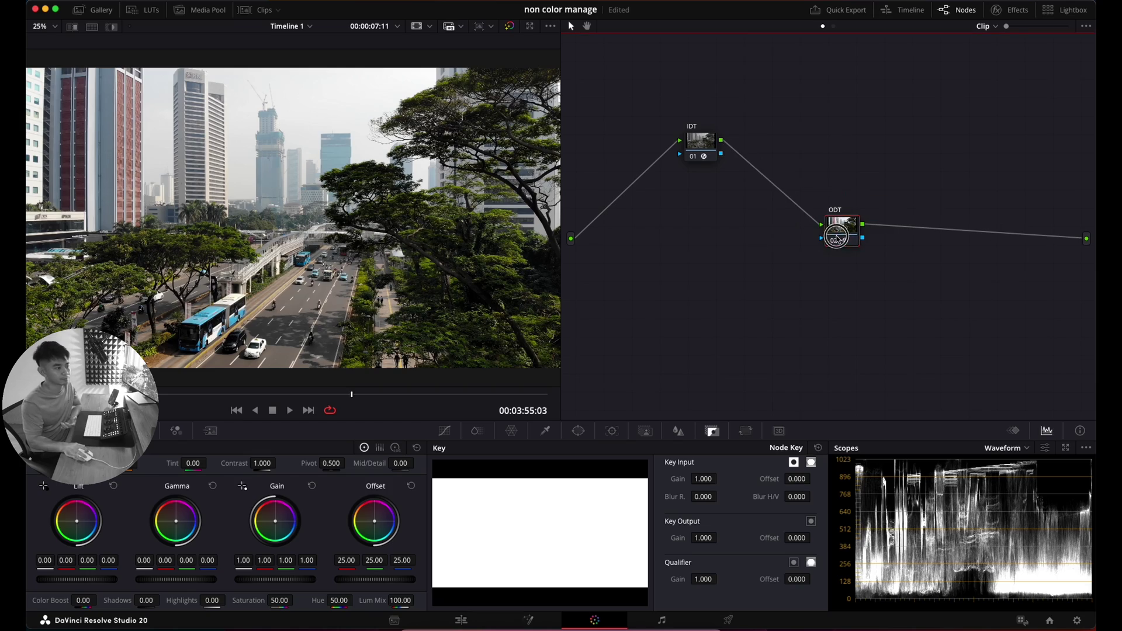
left_click(186, 395)
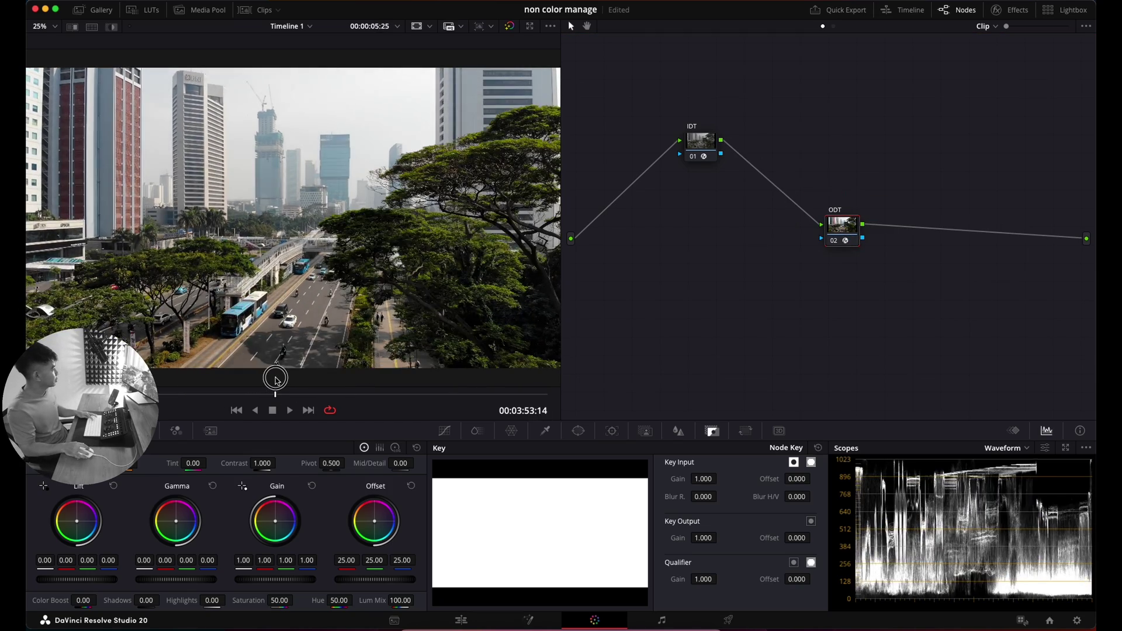
left_click_drag(200, 382, 274, 386)
key("alt+d")
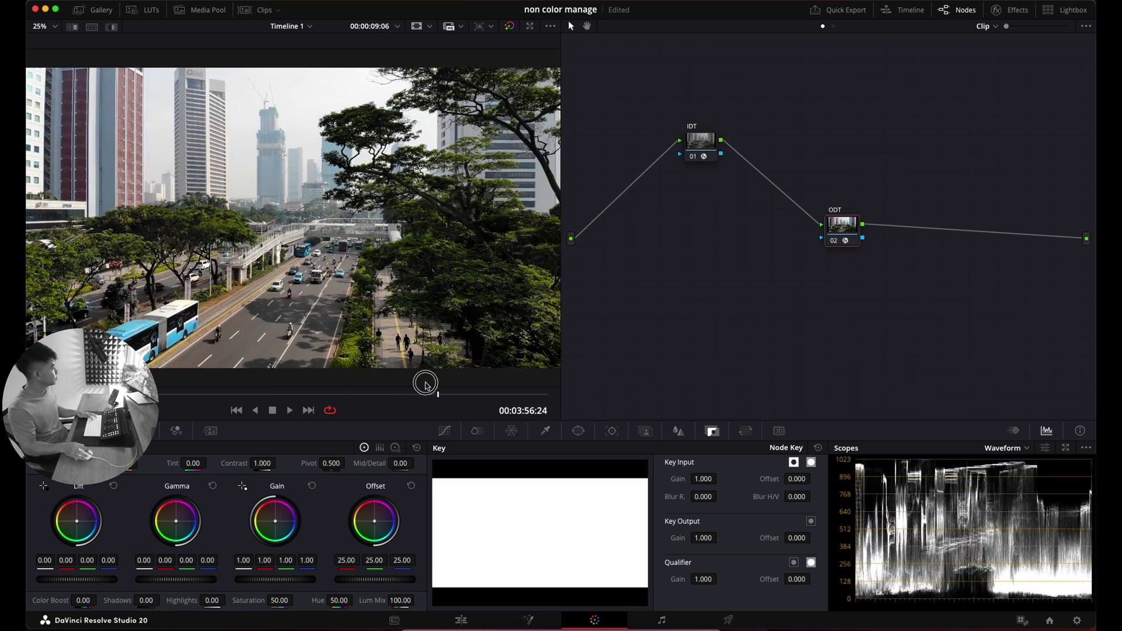
left_click_drag(378, 388, 86, 389)
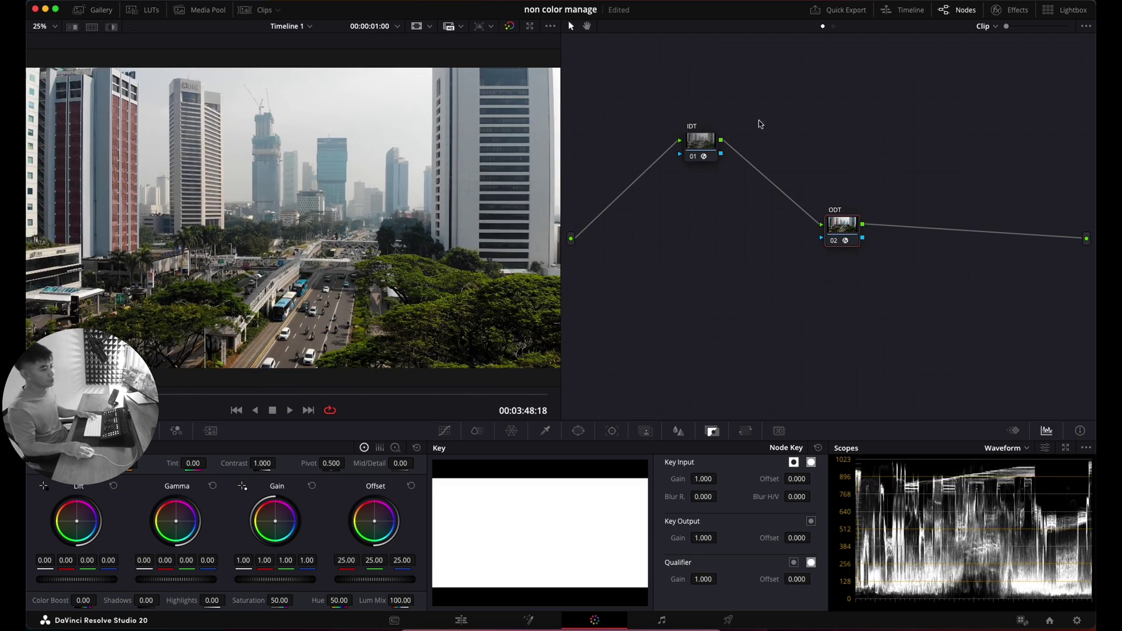
Shift the ODT node slightly back towards IDT and add two serial nodes after it.
left_click_drag(846, 231, 821, 231)
key("alt+s")
key("alt+s")
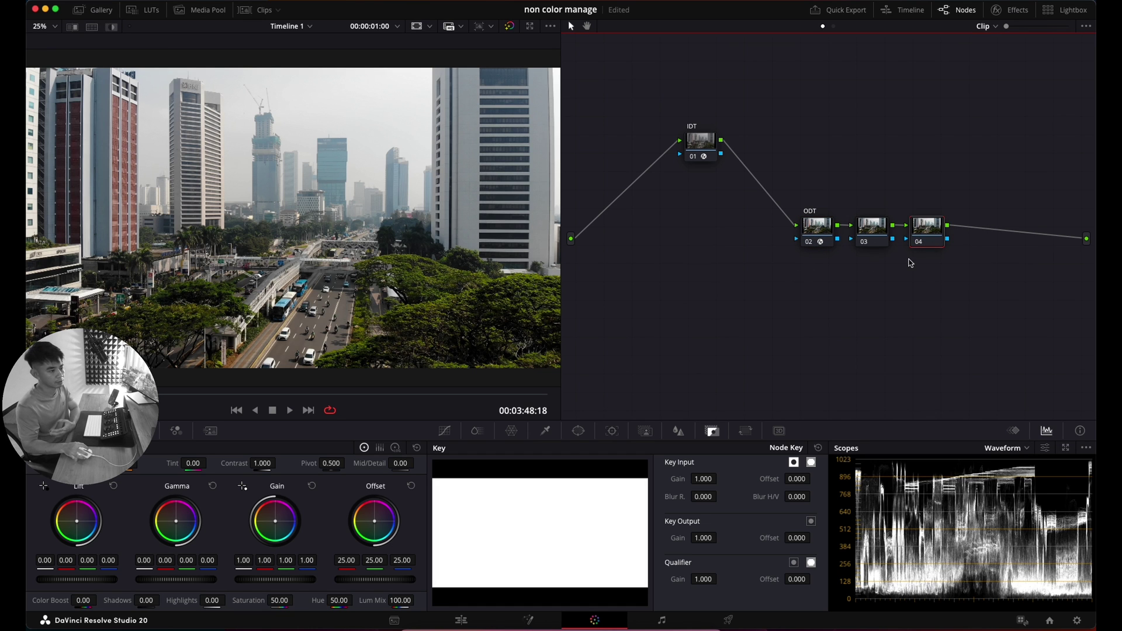
Apply a Color Space Transform to node 03 with input color space Rec.709 and input gamma Gamma 2.2.
left_click(878, 237)
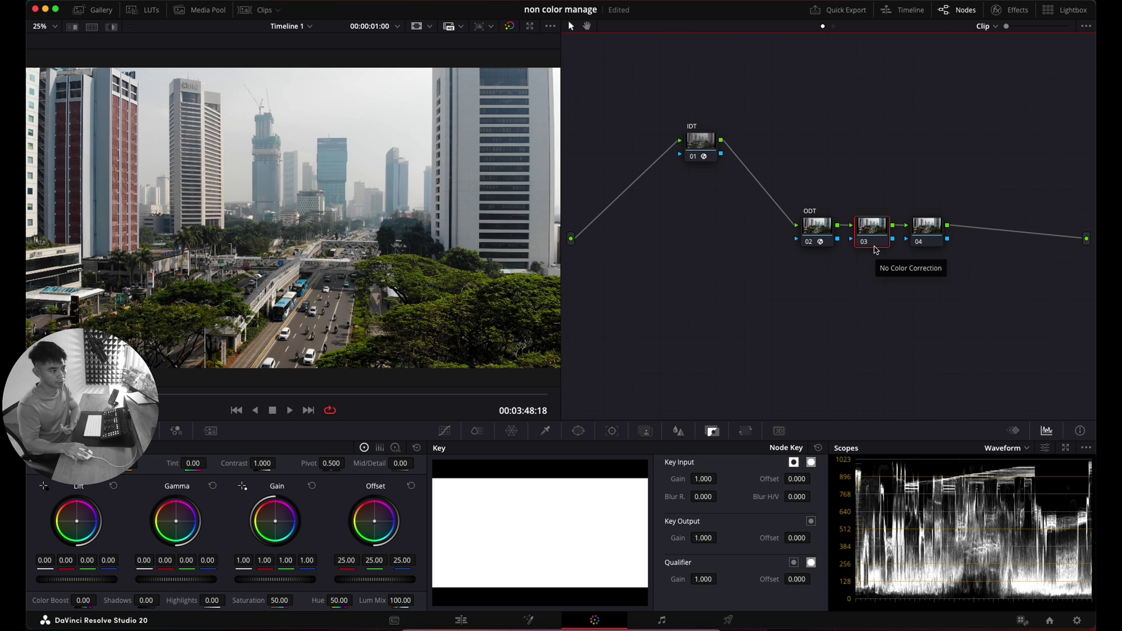
left_click(1007, 9)
left_click_drag(910, 297, 825, 231)
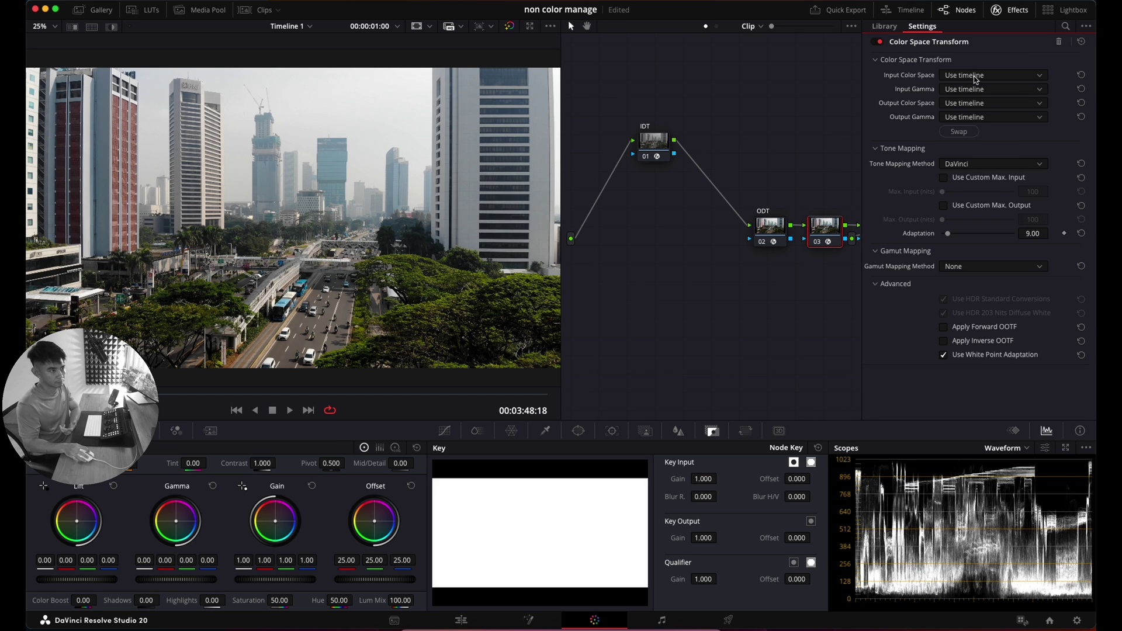
left_click(975, 80)
key("r")
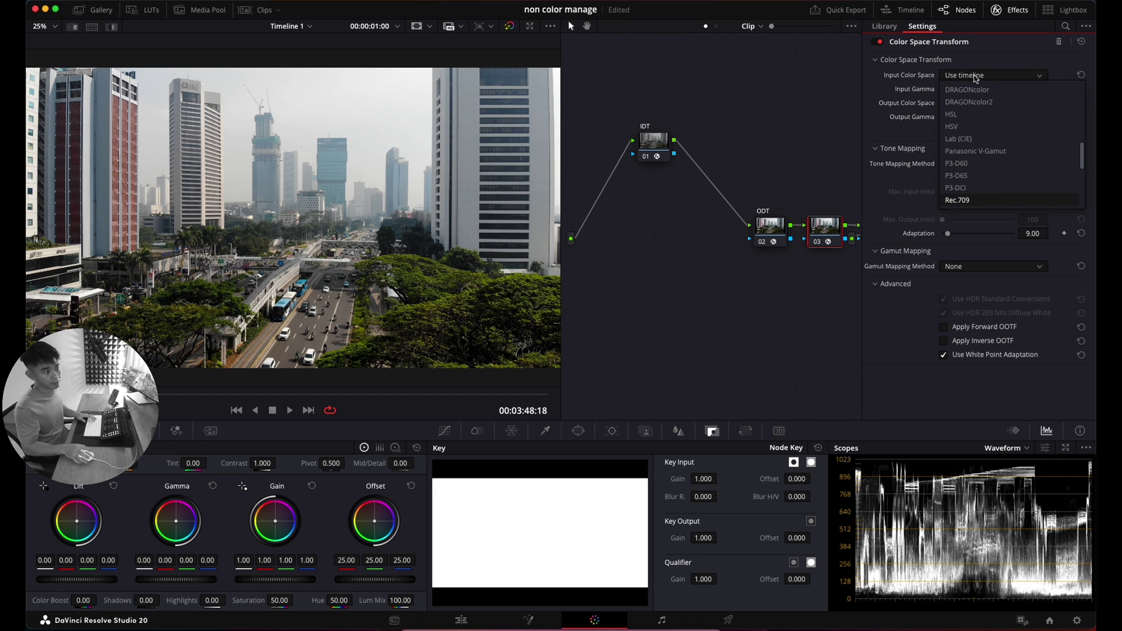
left_click(972, 95)
left_click(972, 90)
left_click(973, 111)
Set node 03's output color space to Rec.709 and its output gamma to Cineon Film Log.
left_click(974, 102)
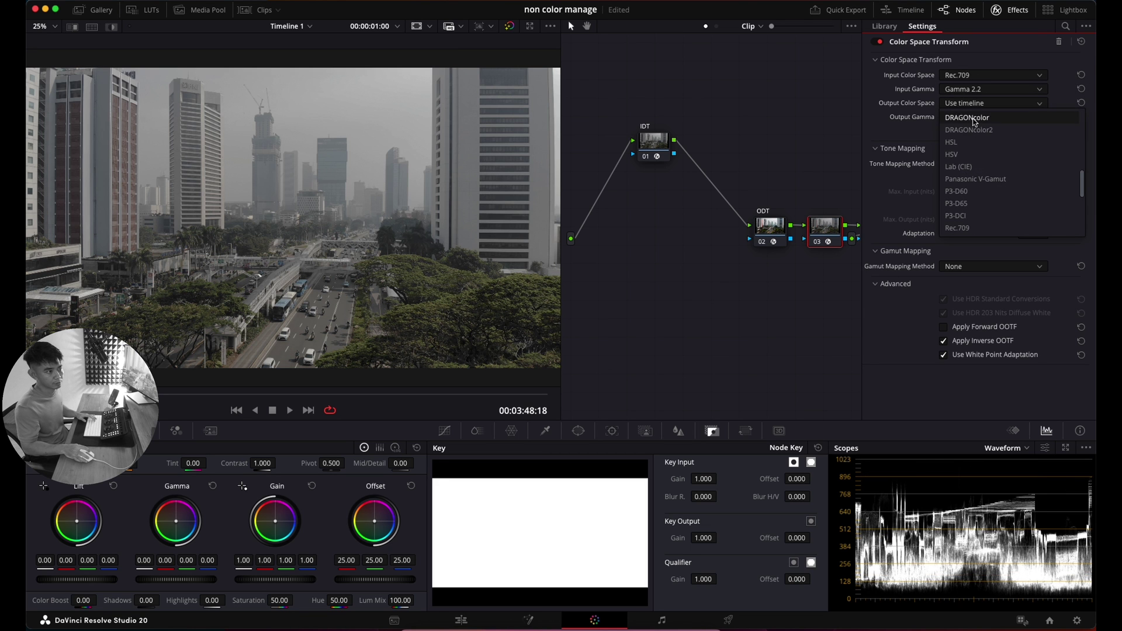
left_click(961, 228)
left_click(979, 119)
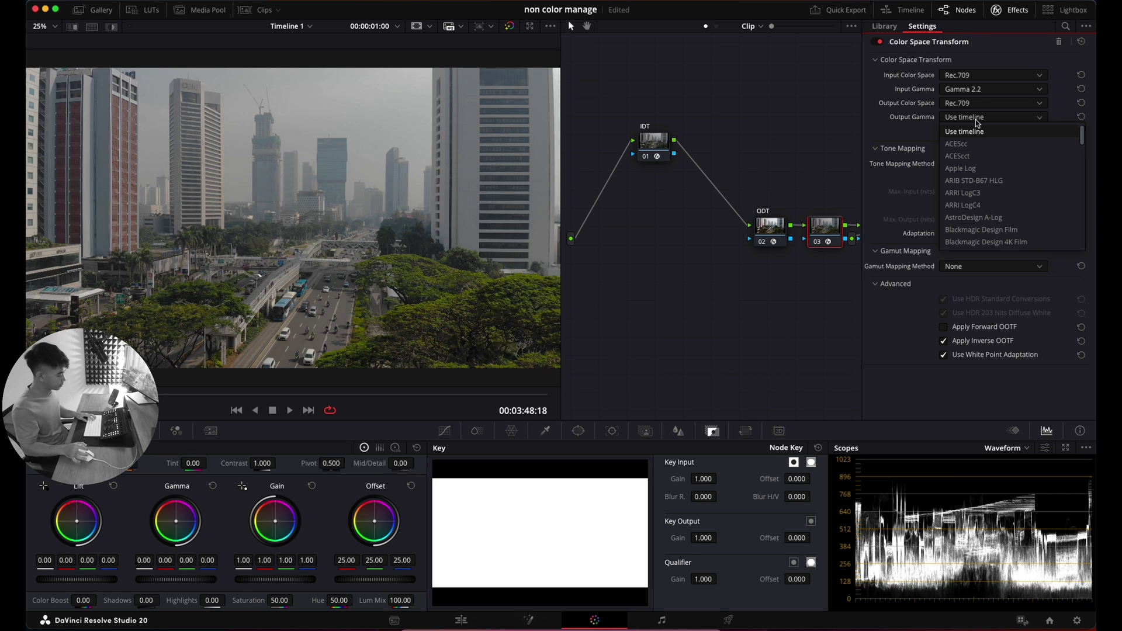
scroll(981, 222, "down", 5)
scroll(982, 225, "down", 2)
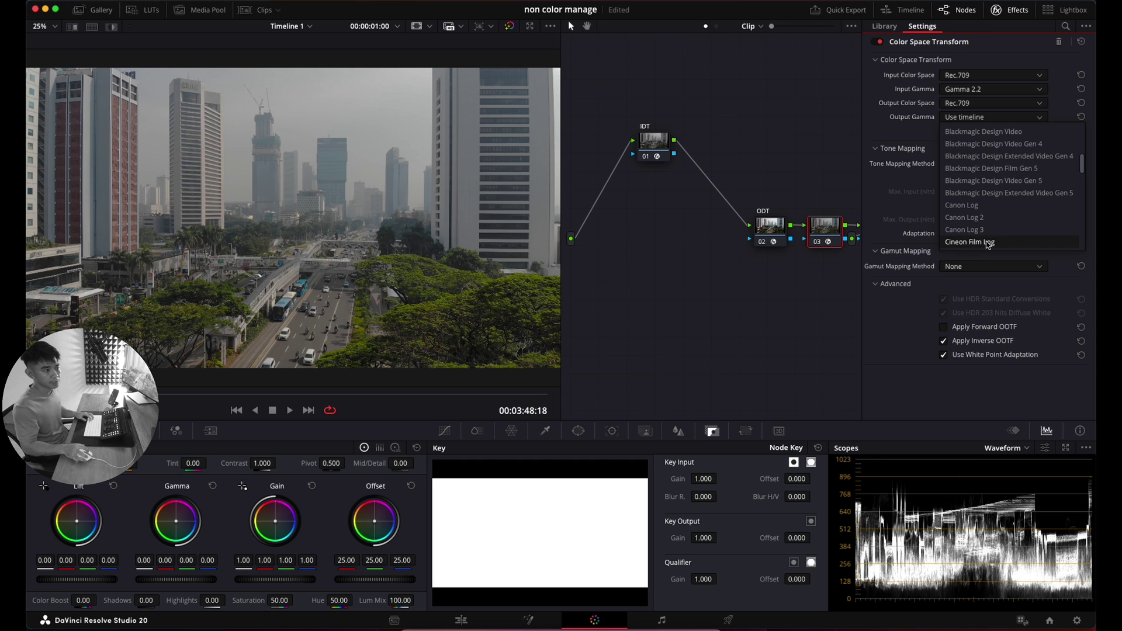
left_click(986, 243)
left_click(1011, 10)
Label node 03 as Ceneon.
right_click(882, 229)
left_click(896, 252)
type("Ceneon")
Apply the Rec709 Kodak 2383 D55 film look LUT to node 04 and label the node kodak.
left_click(929, 233)
right_click(931, 233)
mouse_move(969, 358)
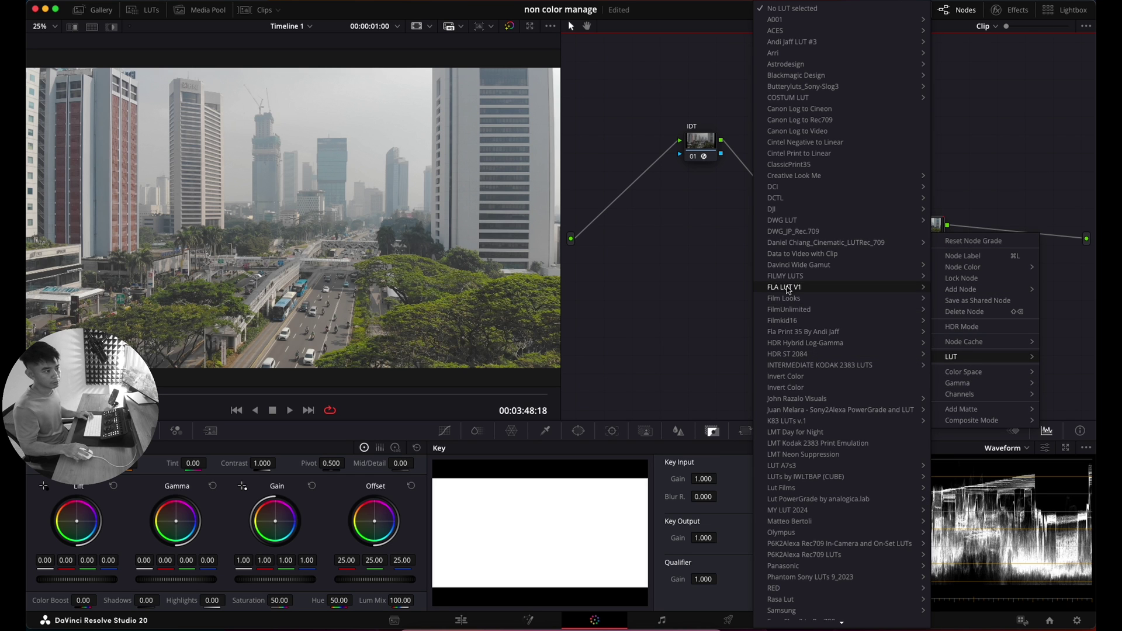
mouse_move(796, 301)
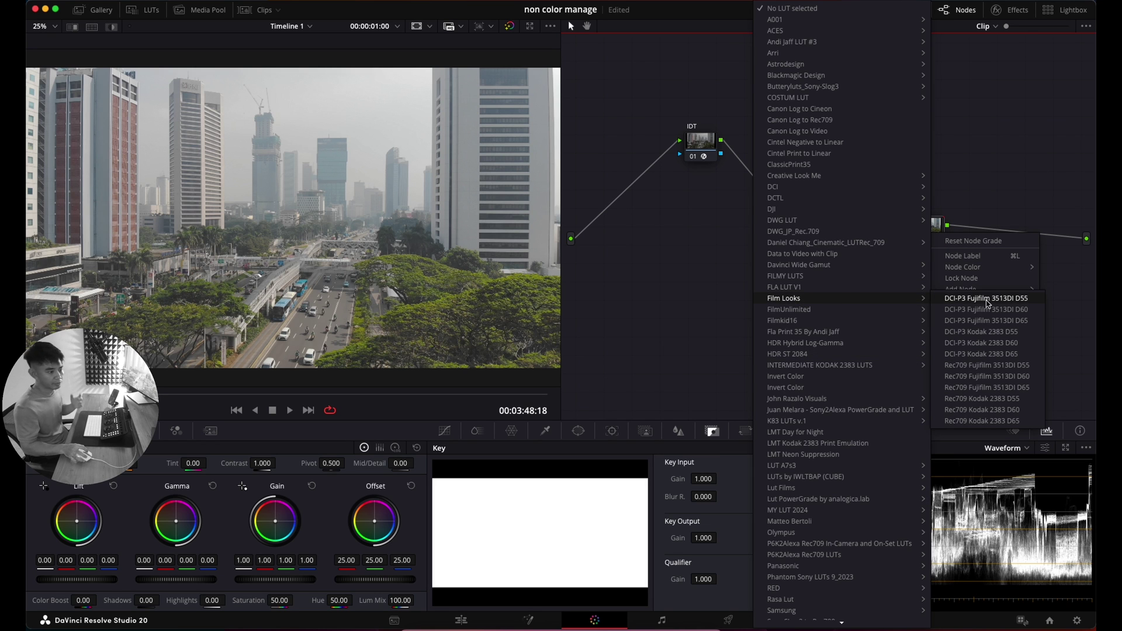
left_click(1014, 398)
right_click(941, 245)
key("Escape")
type("kodak")
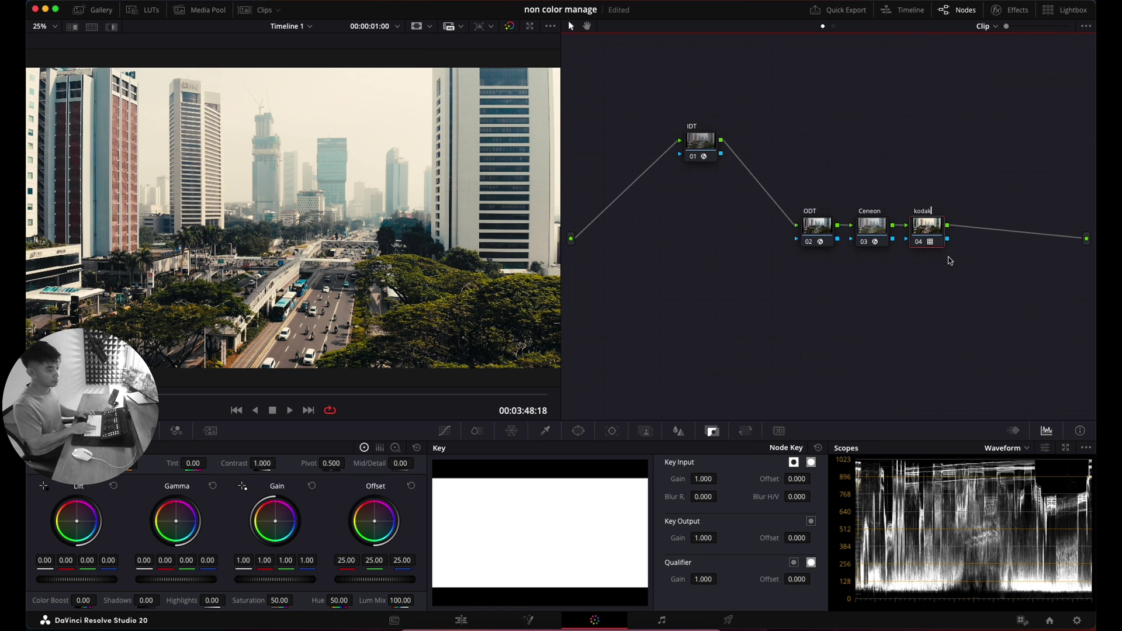
Combine the Ceneon and kodak nodes into a compound node and label it KODAK.
left_click_drag(862, 193, 942, 248)
right_click(931, 232)
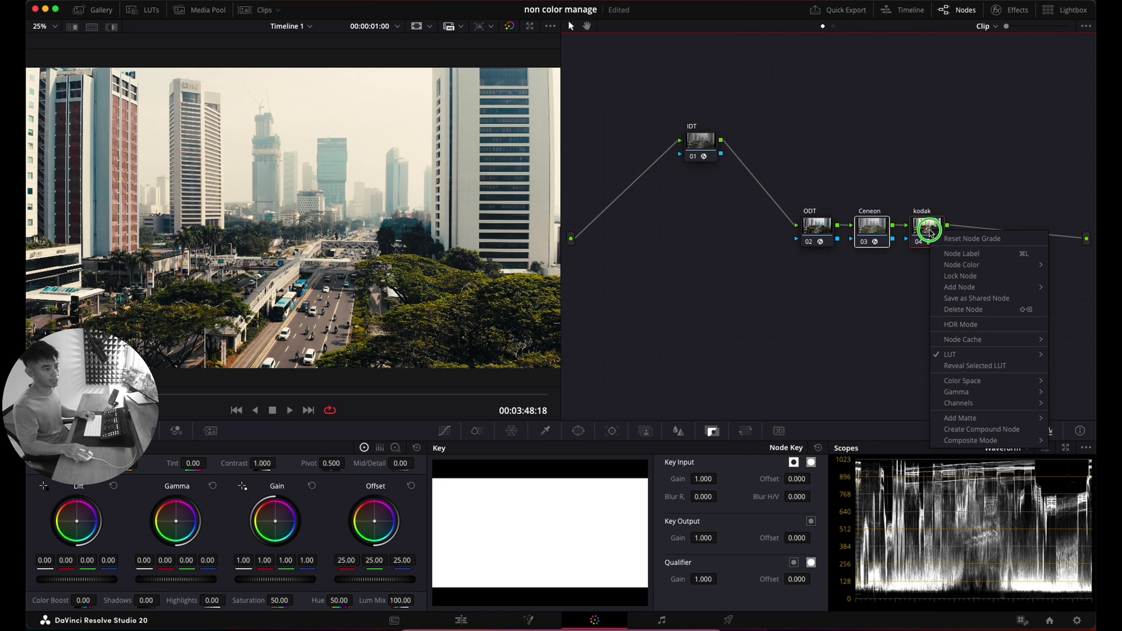
left_click(974, 430)
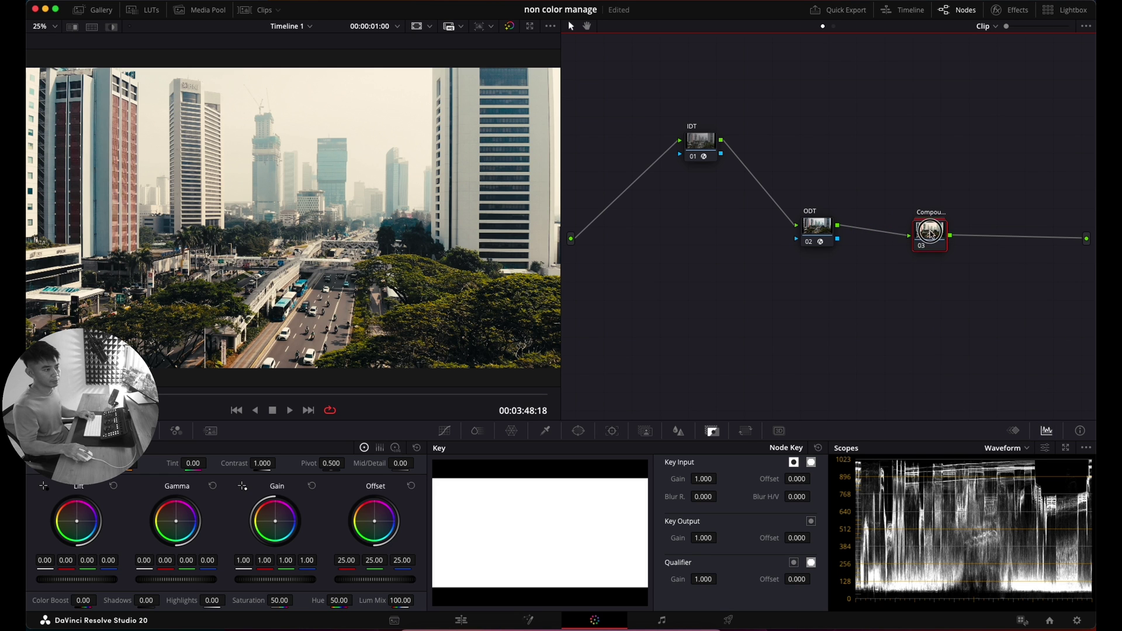
right_click(898, 232)
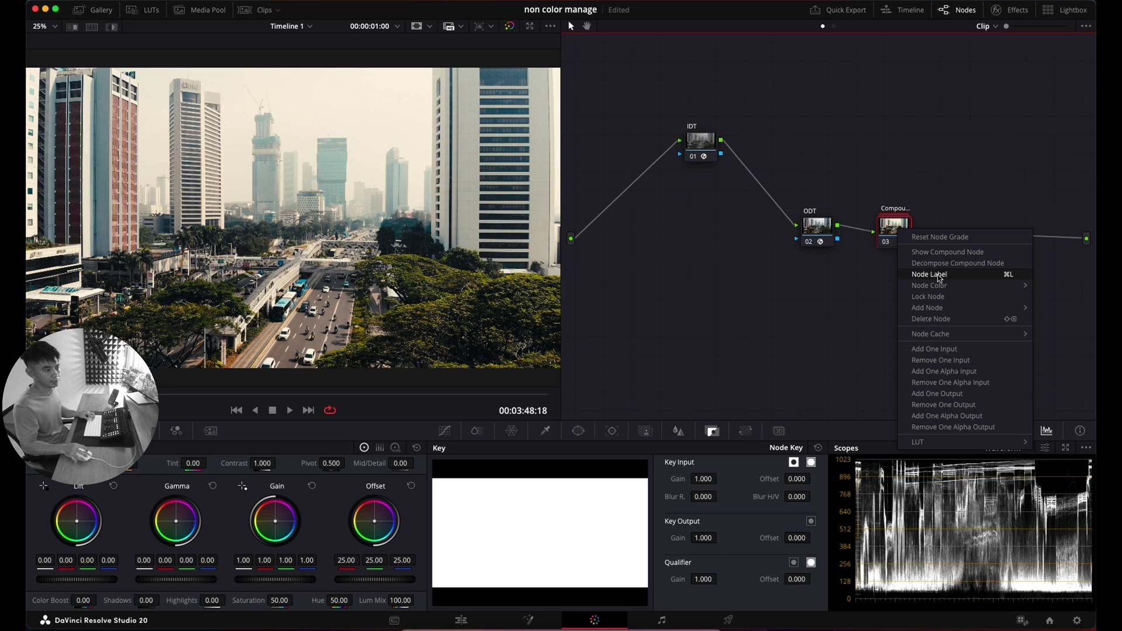
left_click(927, 274)
type("KODAK")
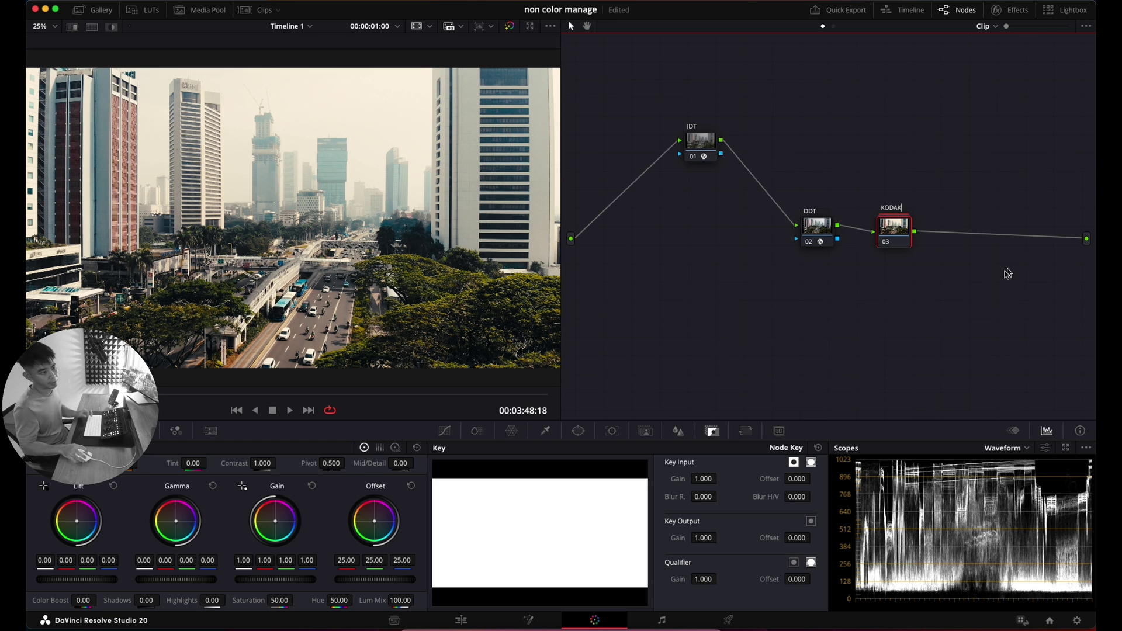
Set the KODAK node's key output gain to 0.500 and scrub through the clip to check the look.
key("Return")
left_click_drag(547, 509, 595, 521)
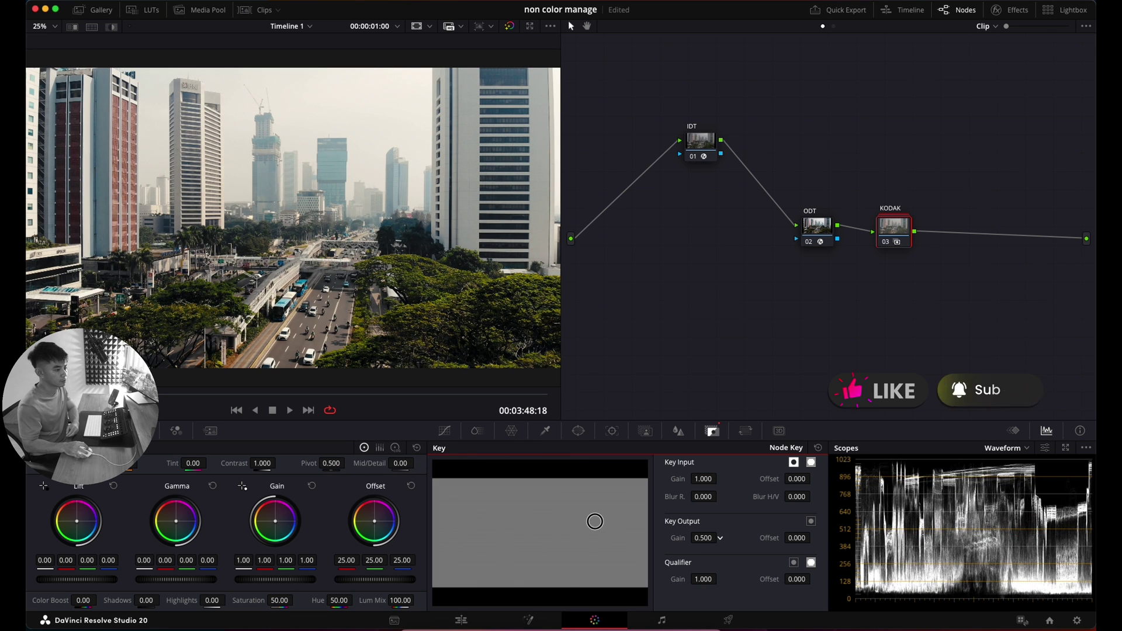
left_click_drag(272, 398, 362, 401)
left_click(236, 410)
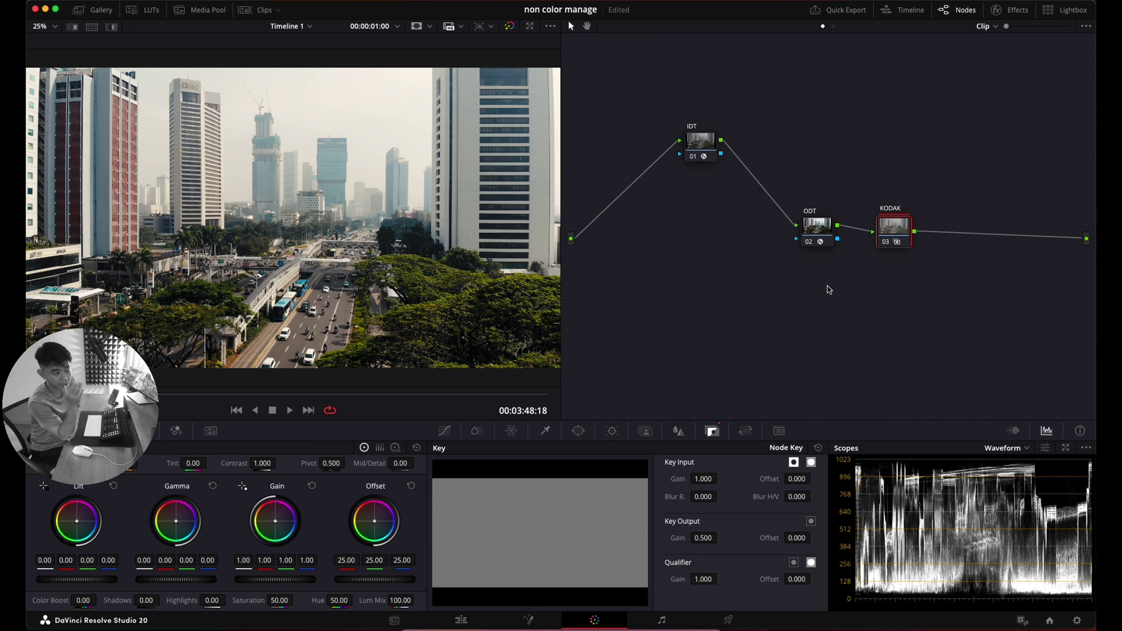
Open the KODAK compound node and insert a serial node between Ceneon and kodak, spacing the nodes apart.
left_click(819, 229)
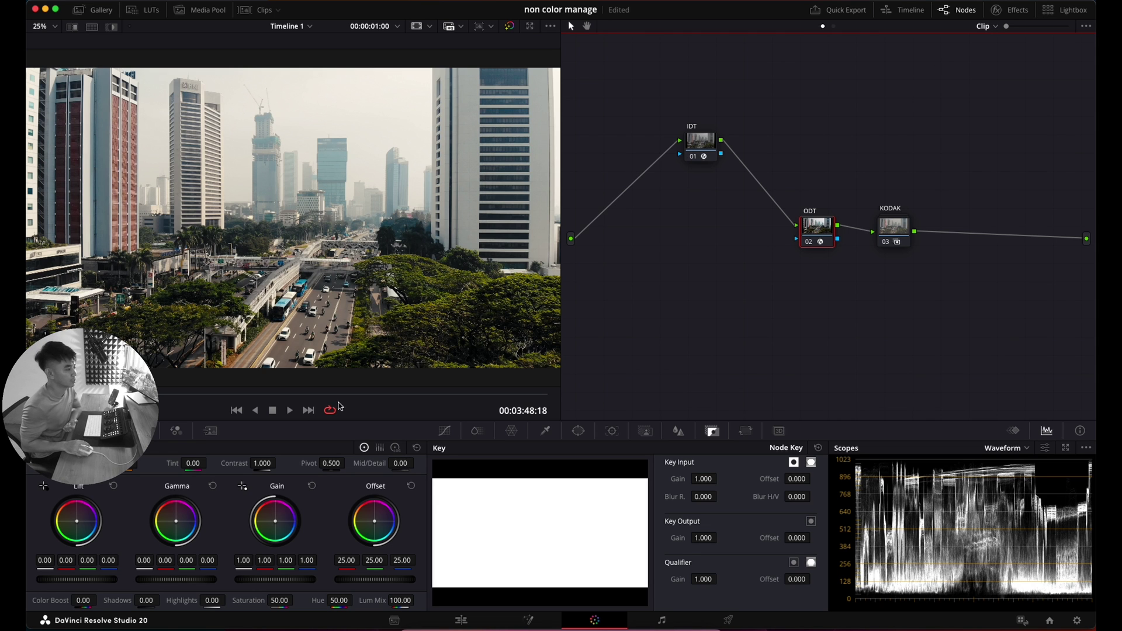
left_click_drag(902, 234, 893, 232)
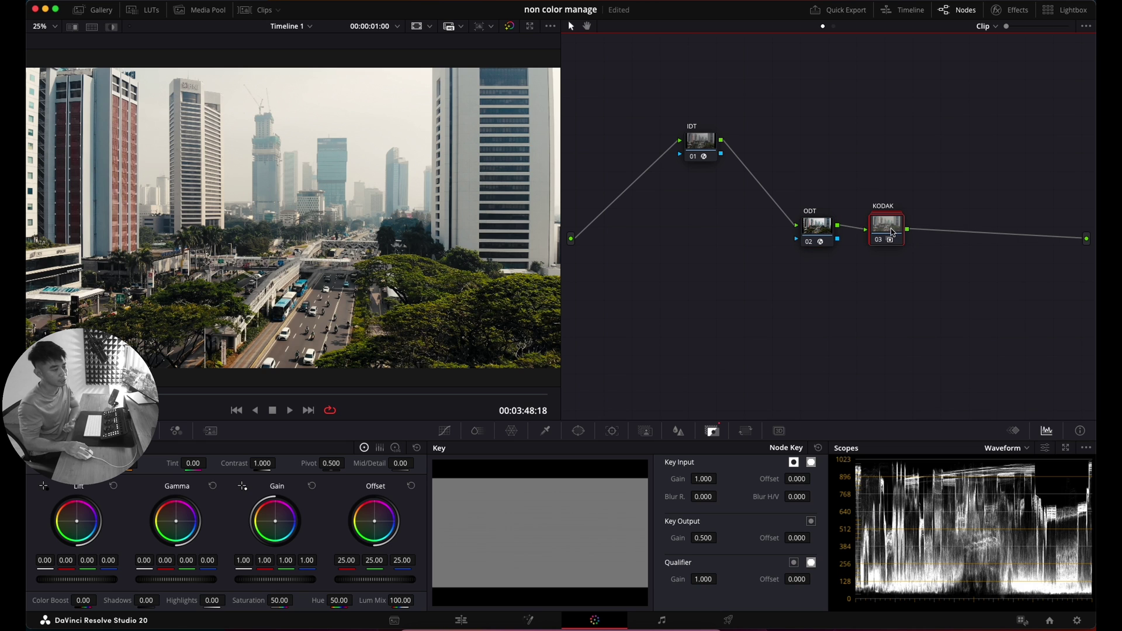
double_click(894, 236)
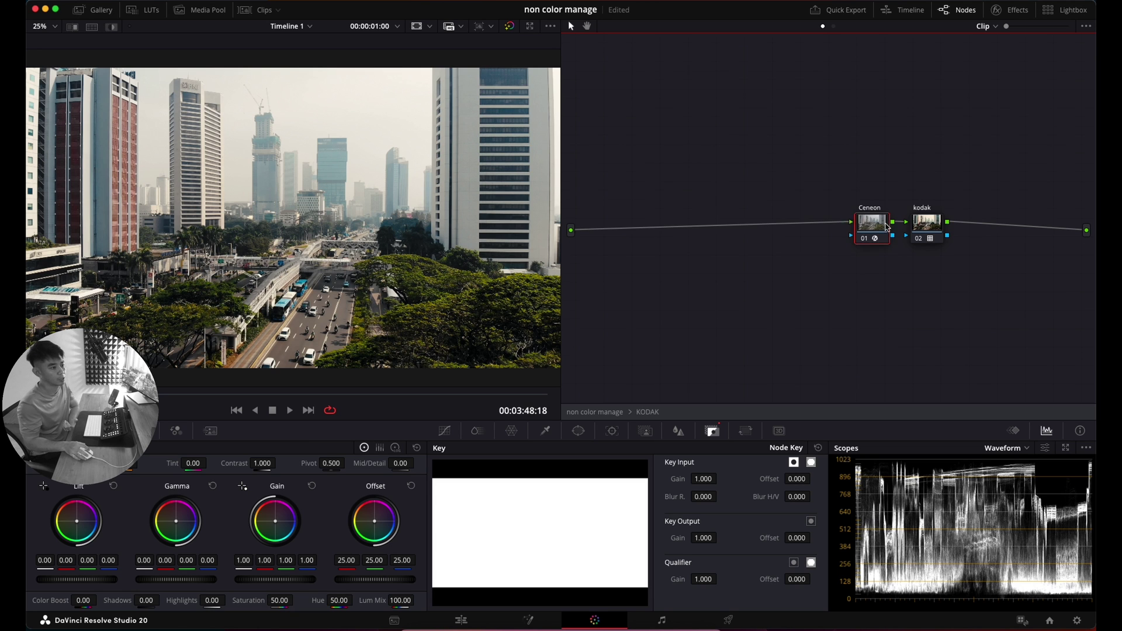
left_click_drag(867, 242, 752, 243)
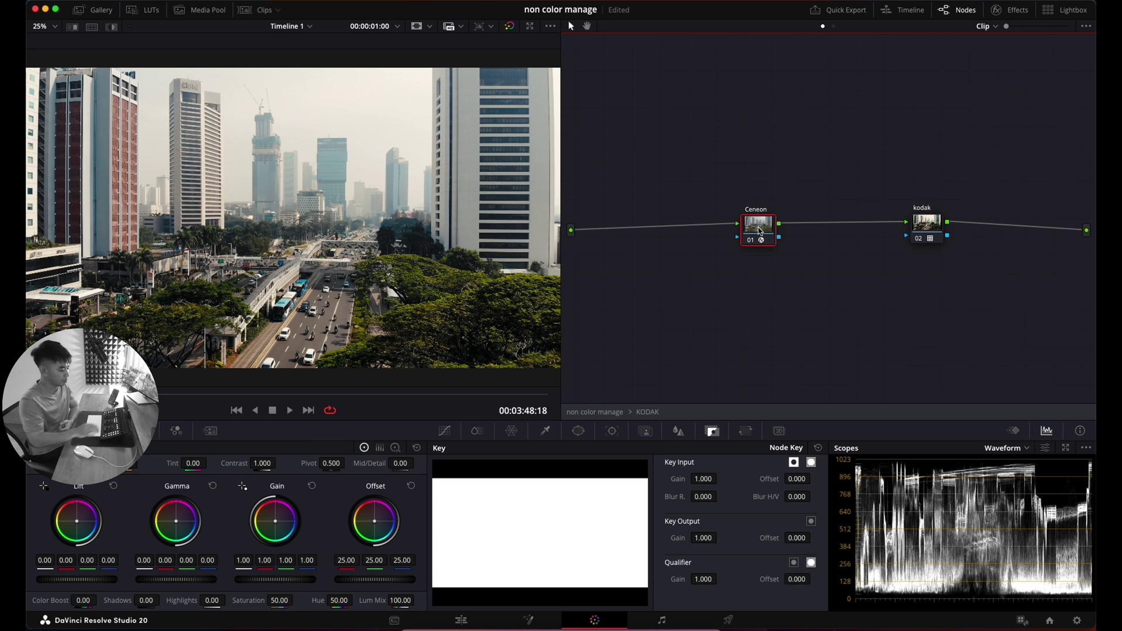
key("alt+s")
left_click_drag(937, 227, 927, 228)
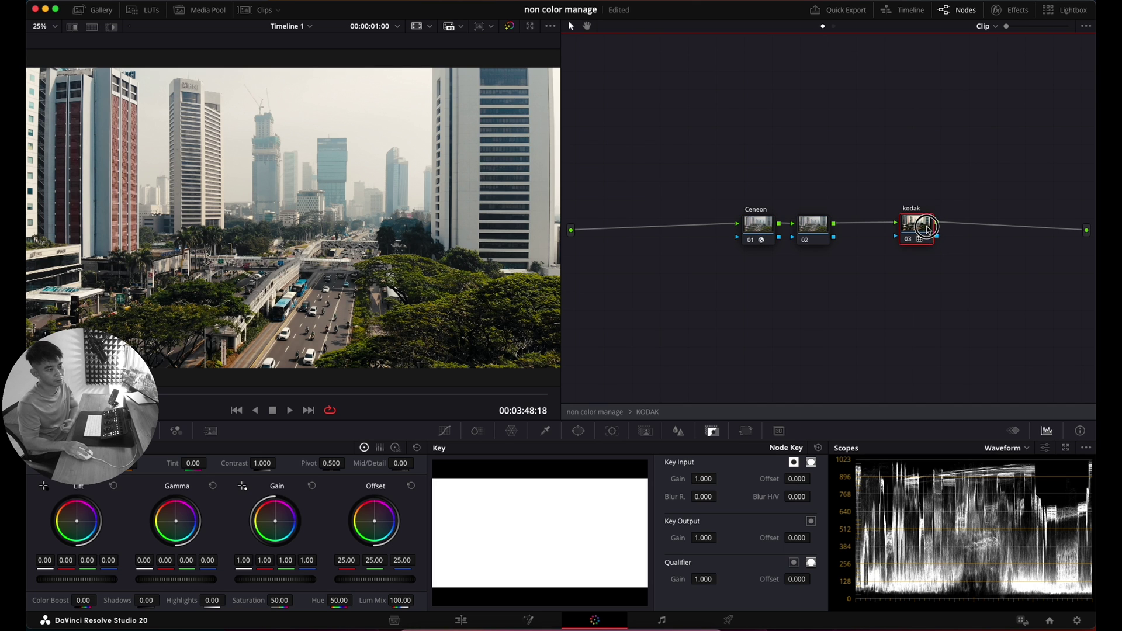
left_click_drag(818, 228, 828, 227)
Label the new middle node adj and set its lift to -0.03, gamma to 0.05 and gain to 0.90.
right_click(827, 228)
left_click(843, 248)
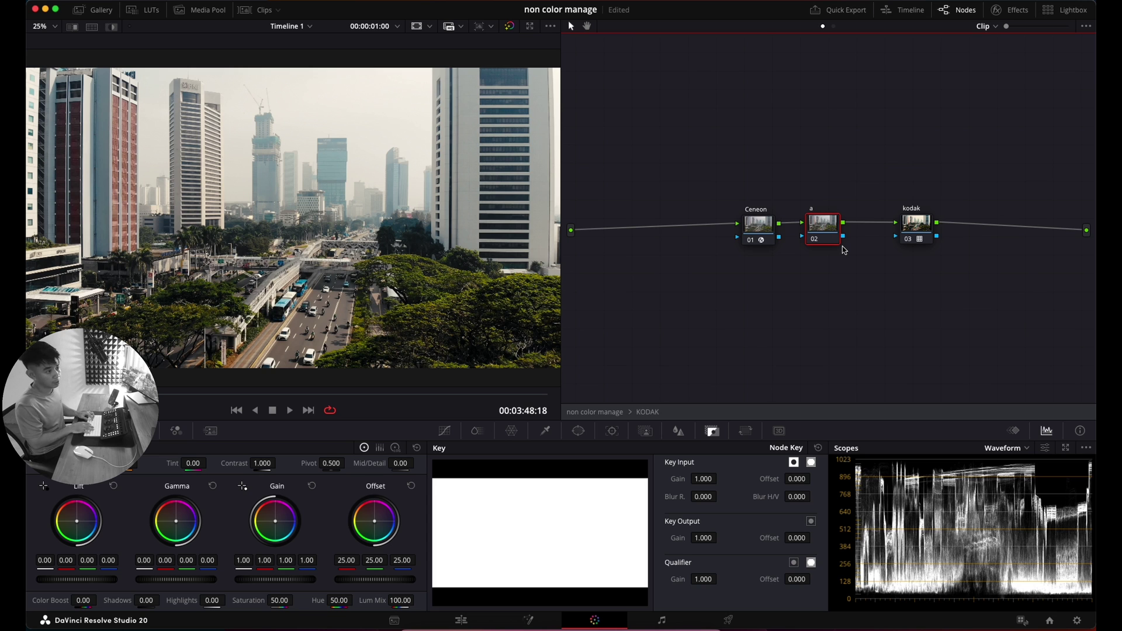
type("adj")
key("Return")
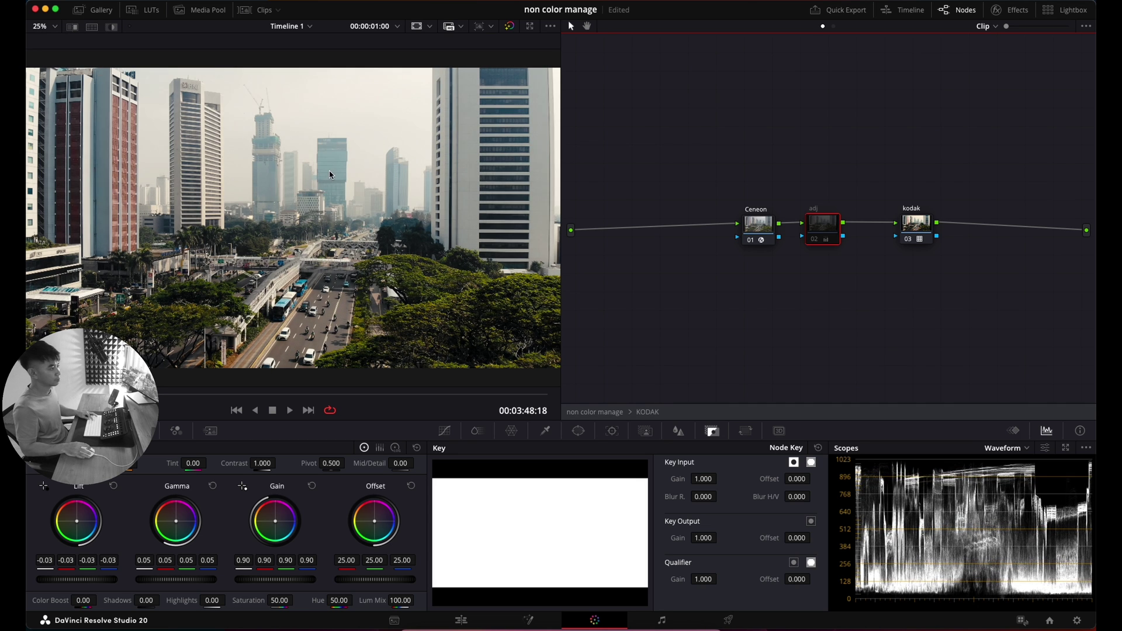
Return to the main node graph and move the ODT and KODAK nodes lower together.
left_click(651, 413)
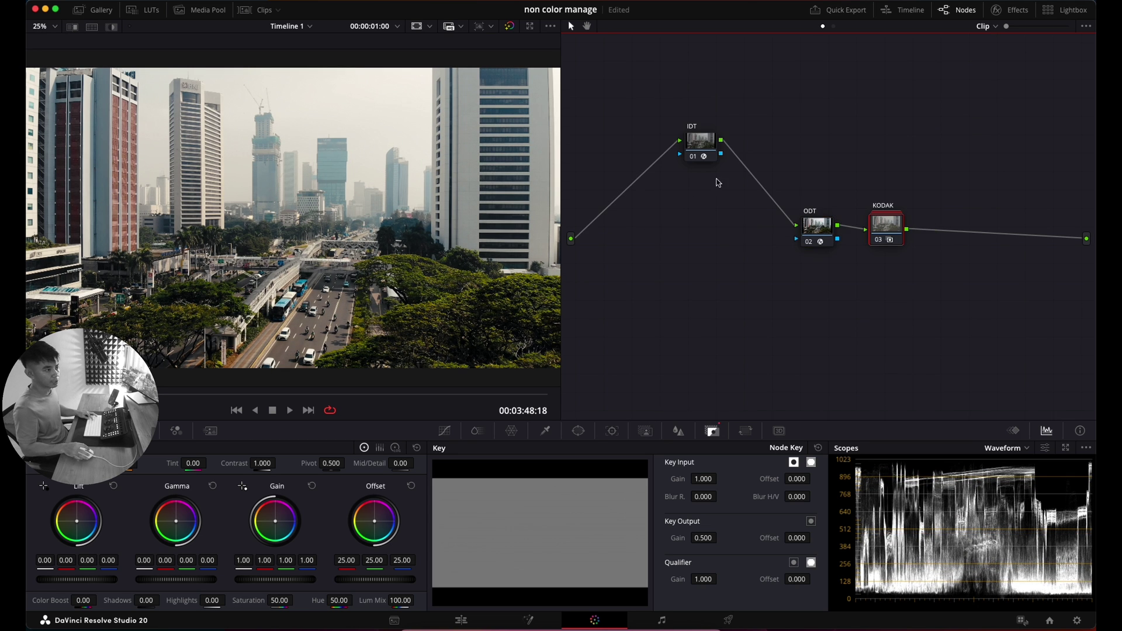
left_click_drag(795, 190, 907, 264)
left_click_drag(885, 225, 898, 284)
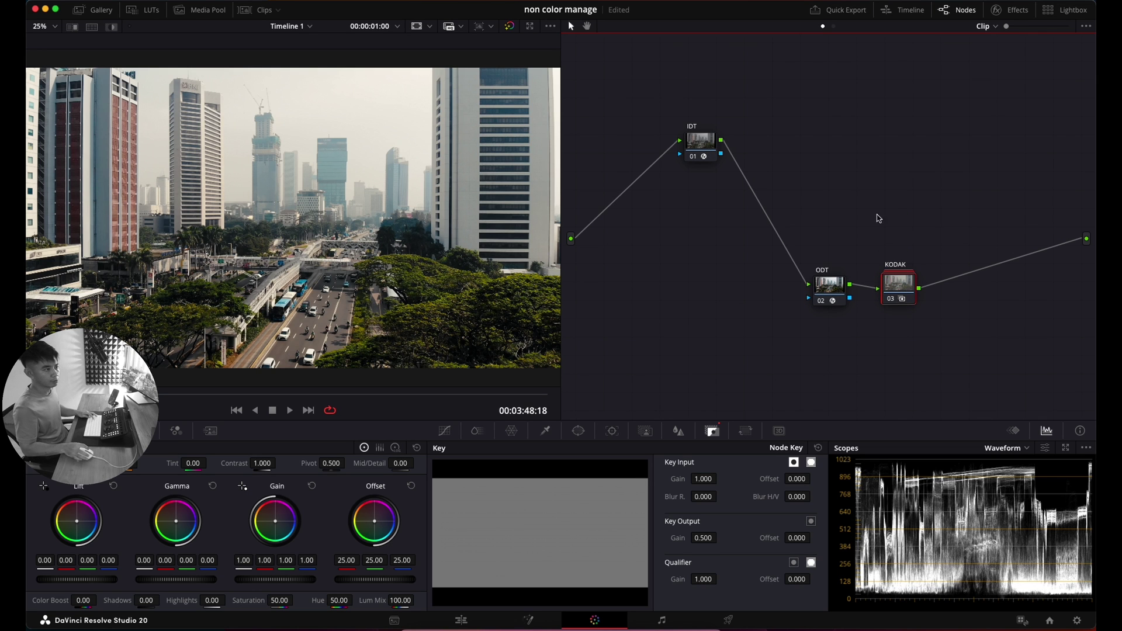
Add two serial nodes after the IDT node and label the first one Exp.
left_click(704, 145)
key("alt+s")
key("alt+s")
right_click(758, 151)
left_click(772, 175)
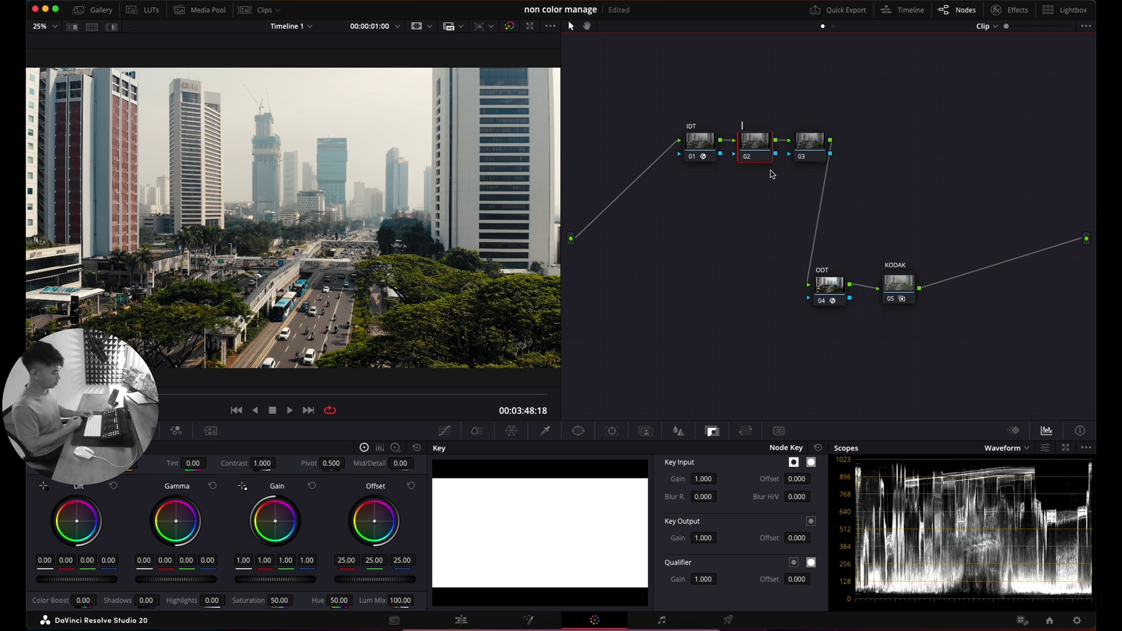
type("Exp")
key("Return")
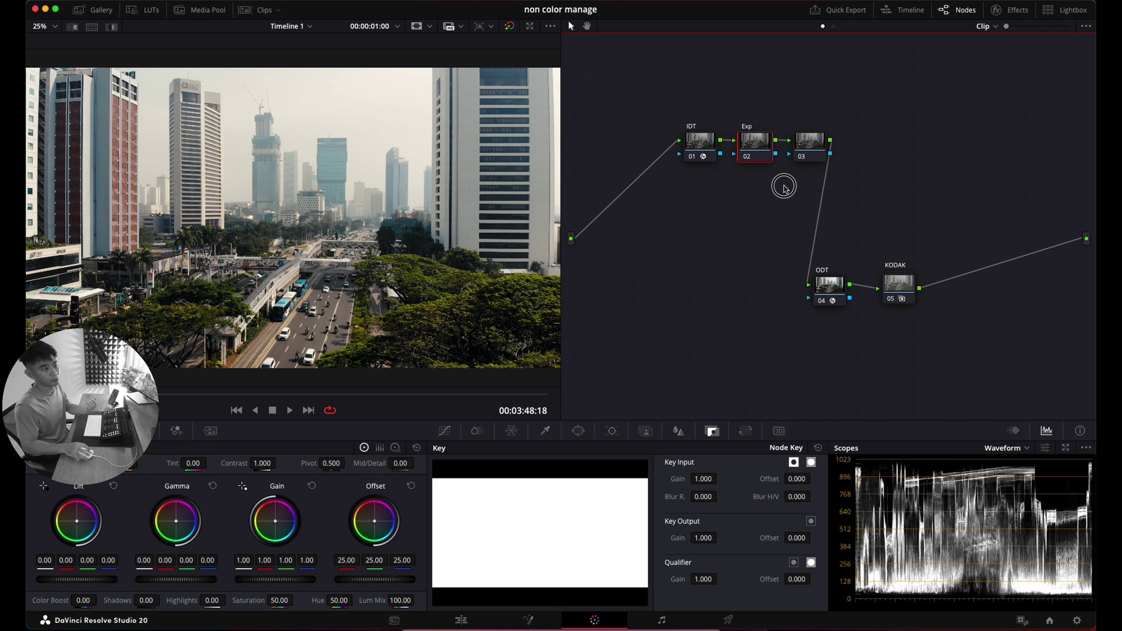
Label node 03 Primaries and adjust the position of the Exp node beside it.
left_click_drag(811, 146, 761, 143)
left_click(757, 145)
right_click(814, 144)
left_click(829, 162)
type("Pri")
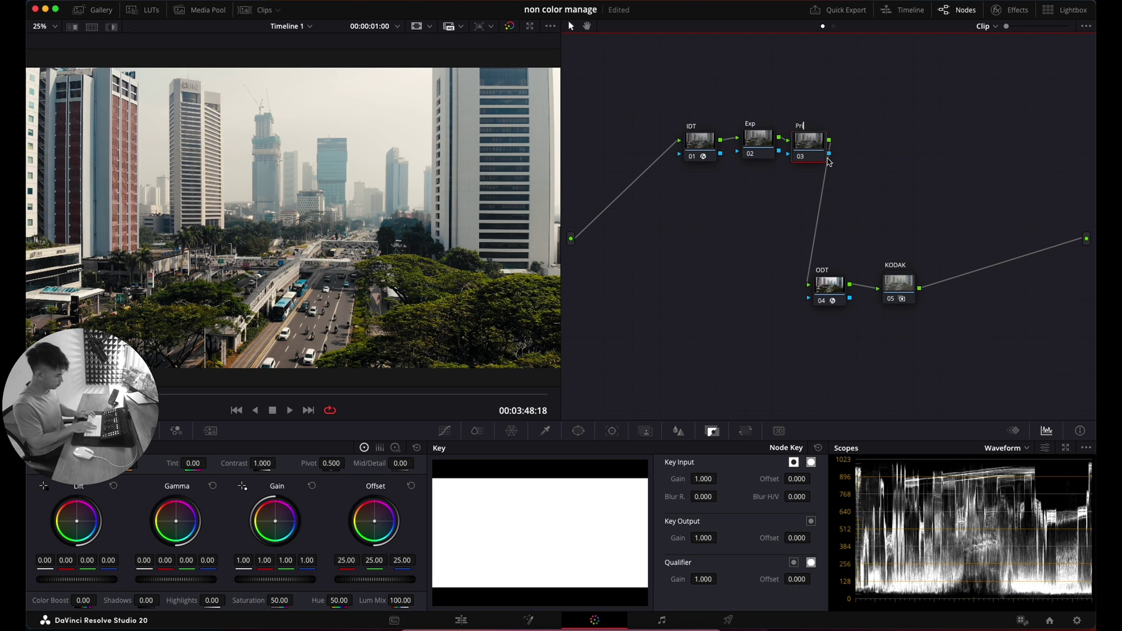
type("maries")
key("Return")
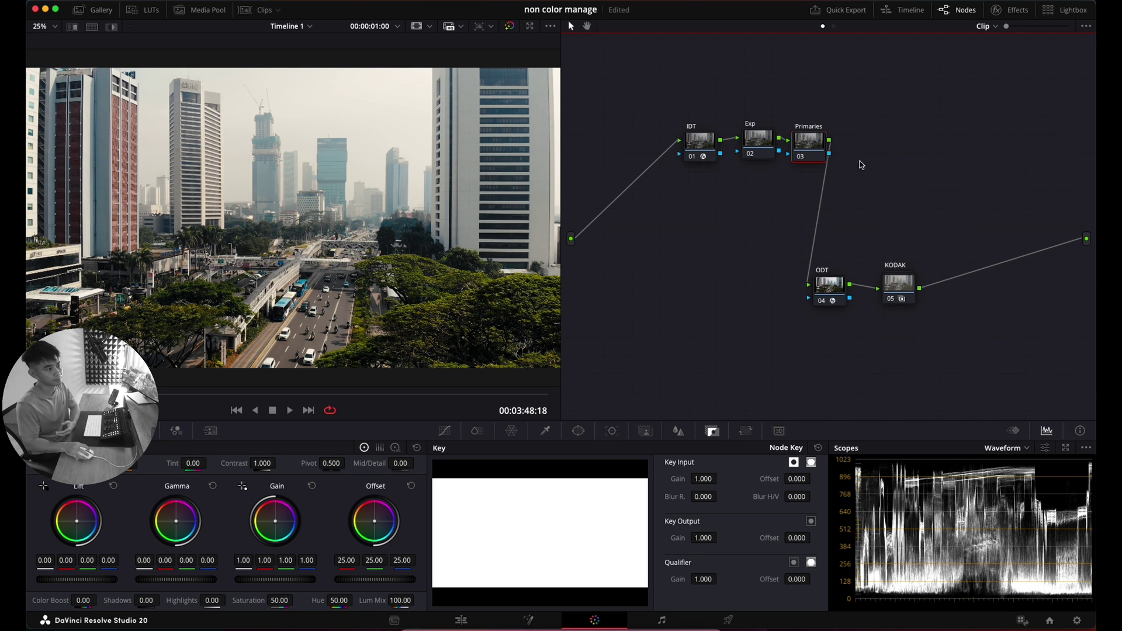
Lower the Exp node's global exposure to -0.90 with the HDR wheels.
left_click_drag(806, 144, 808, 139)
left_click(754, 151)
left_click(143, 431)
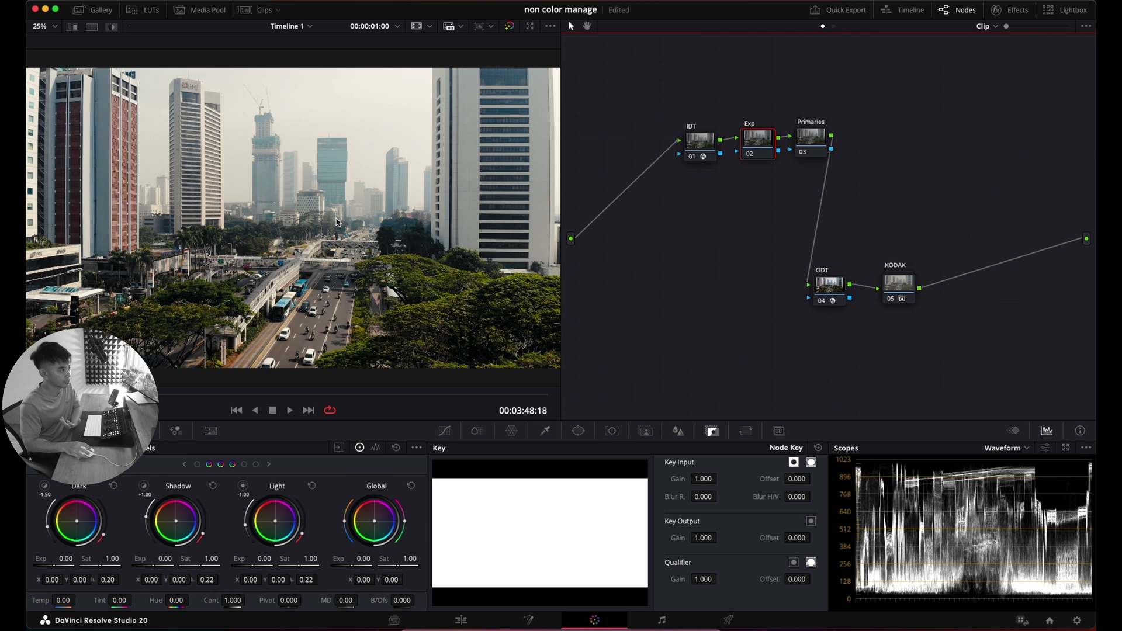
left_click_drag(355, 565, 146, 542)
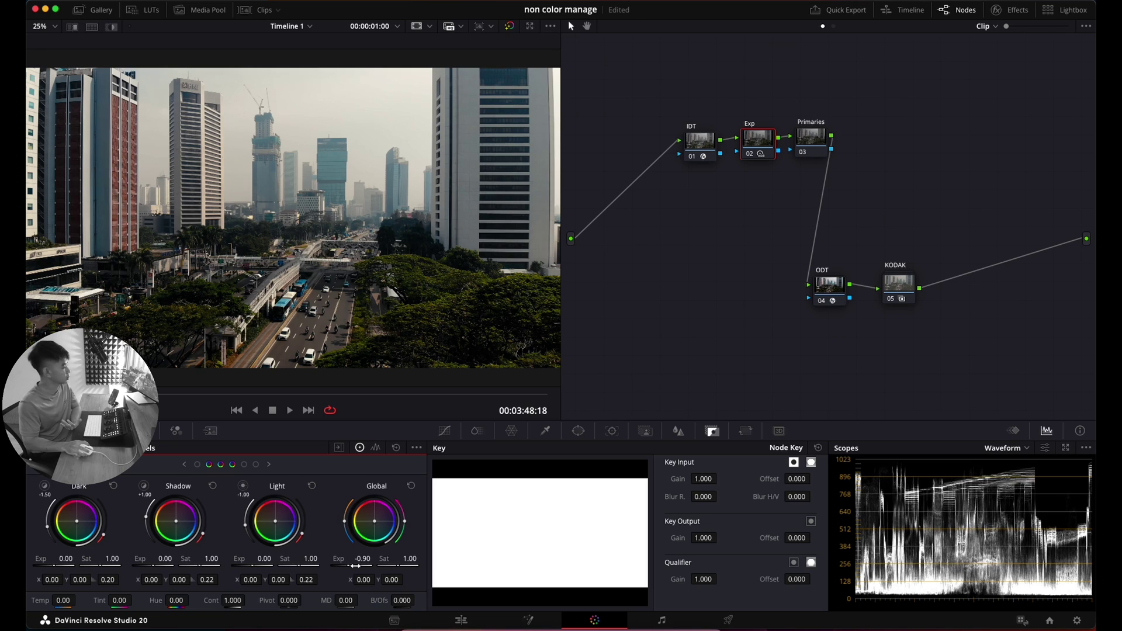
Compare the buildings and sky with and without the Exp node up close, and check the end of the clip.
mouse_move(239, 393)
left_mouse_down()
mouse_move(401, 401)
mouse_move(241, 395)
left_mouse_up()
scroll(333, 127, "up", 5)
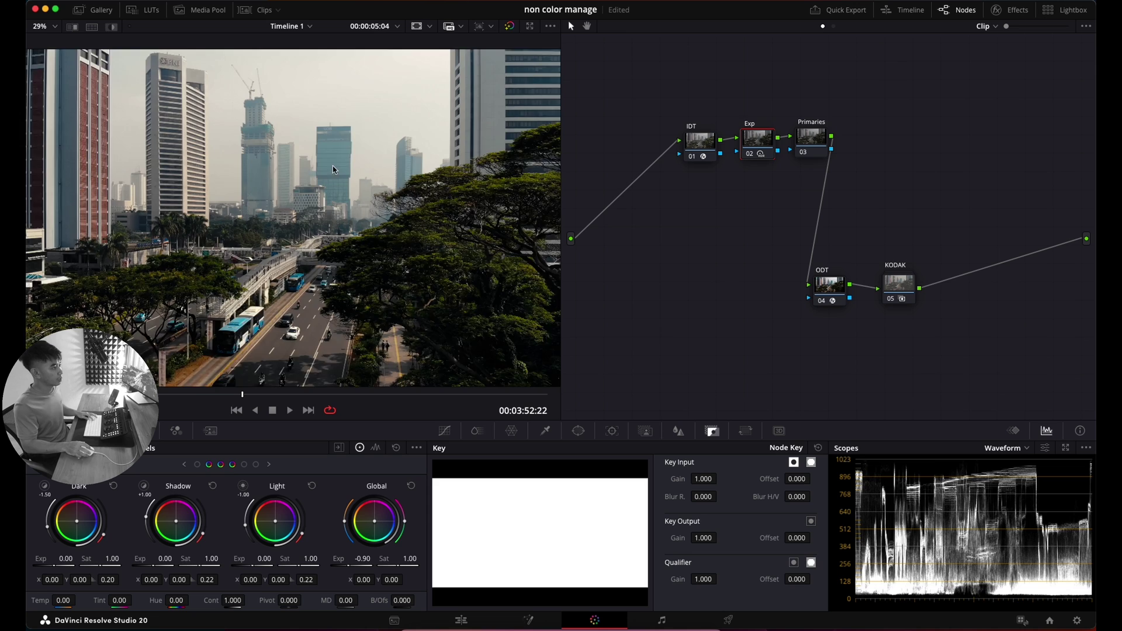
key("super+d")
left_click_drag(319, 125, 263, 188)
key("super+d")
key("super+d")
key("super+d")
key("super+d")
key("super+d")
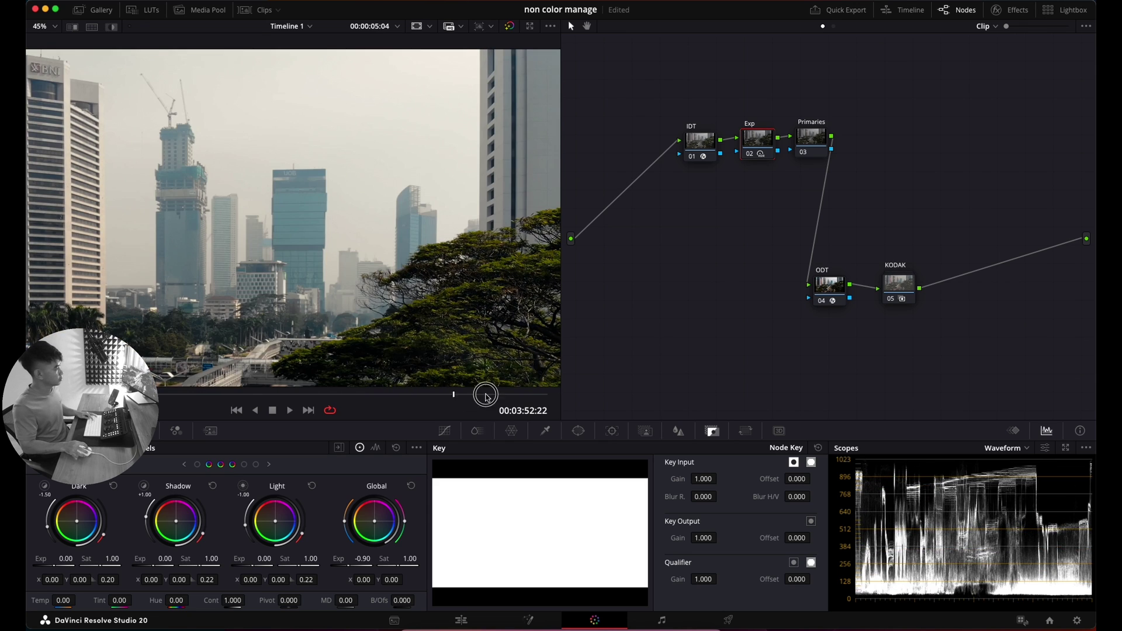
left_click(529, 392)
left_click_drag(528, 391, 599, 378)
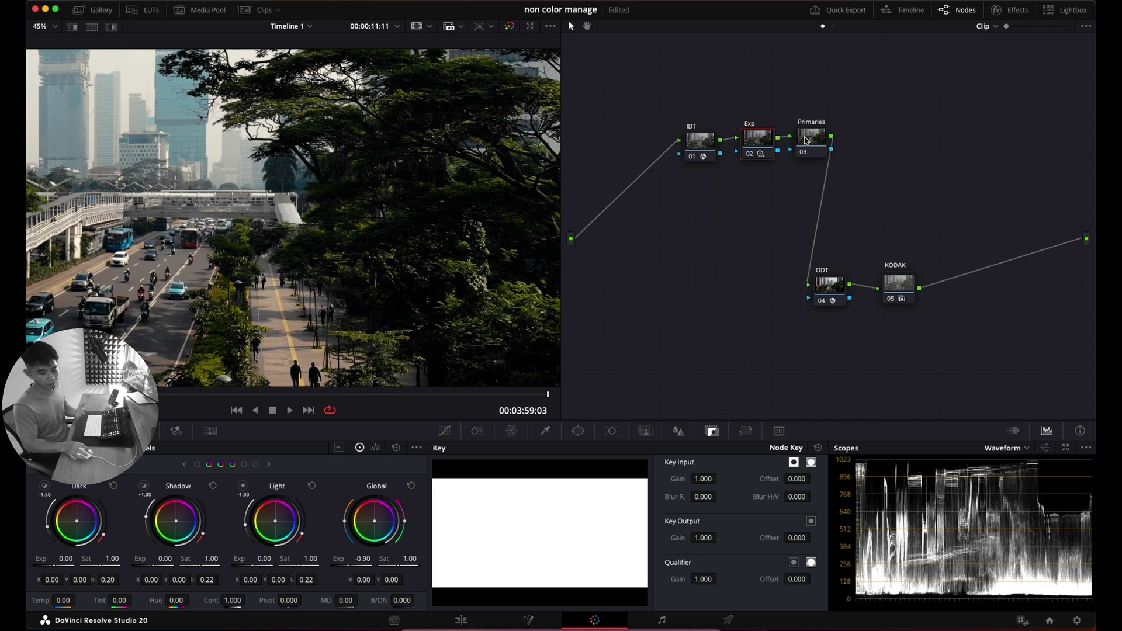
Raise the Primaries node's lift to 0.02 and compare the shaded trees with and without the adjustment.
left_click_drag(814, 139, 818, 141)
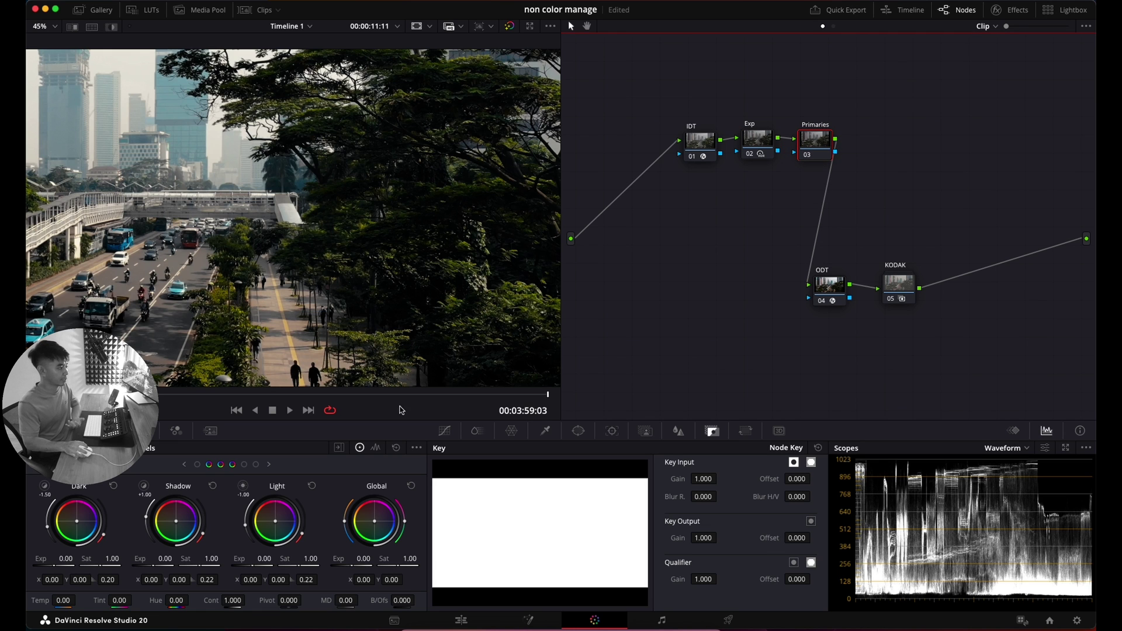
left_click(107, 430)
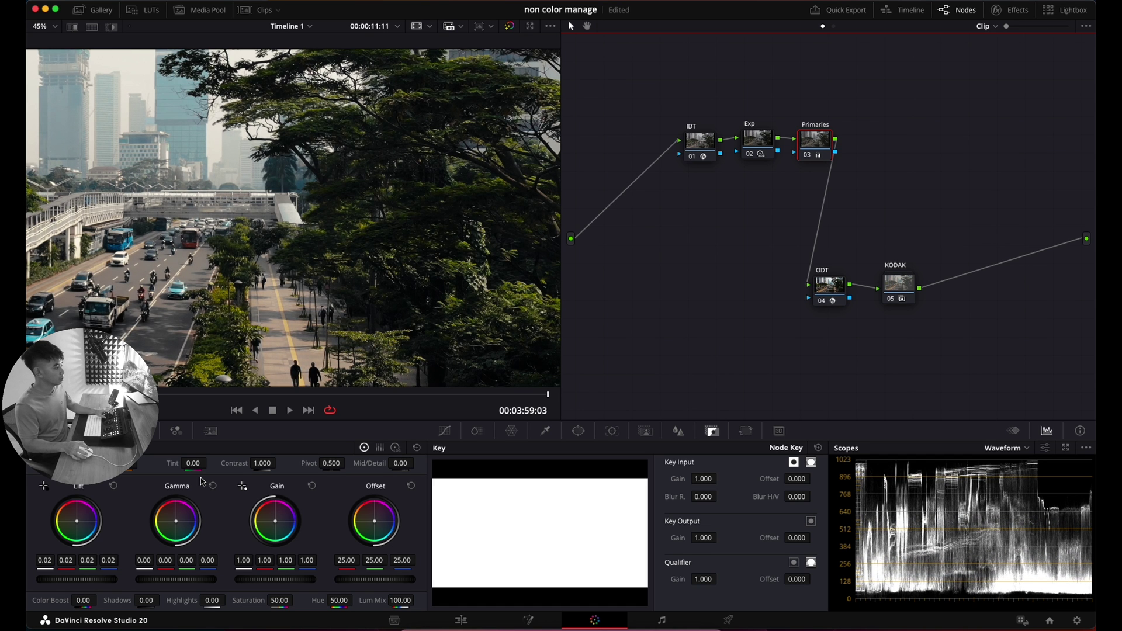
key("ctrl+d")
key("ctrl+d")
key("ctrl+d")
key("ctrl+d")
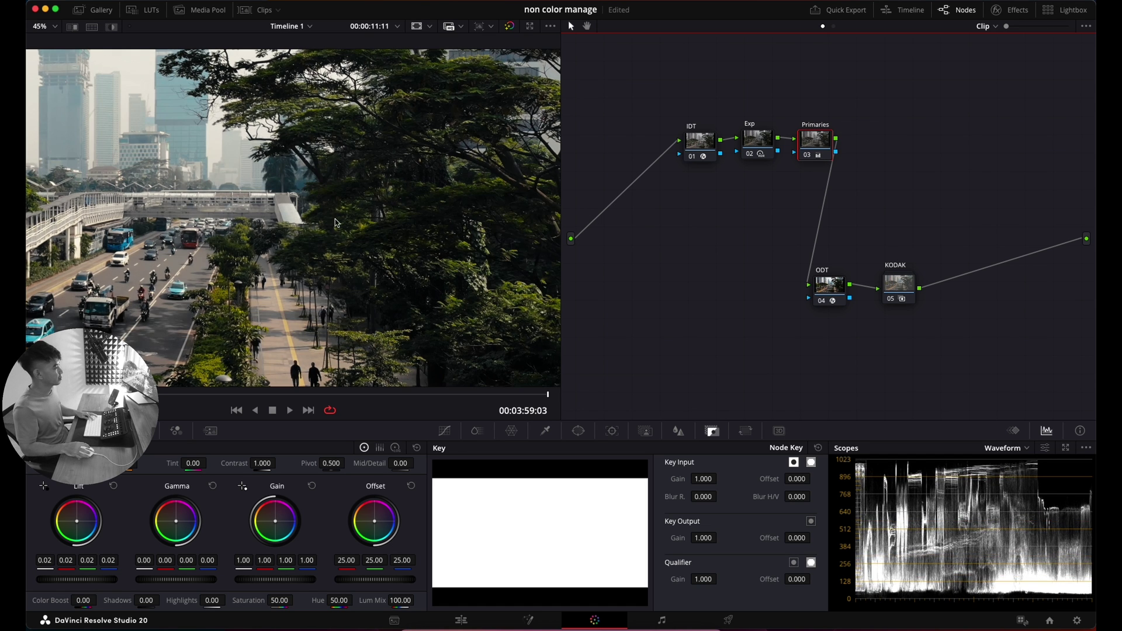
key("ctrl+d")
key("ctrl+d")
scroll(408, 219, "down", 3)
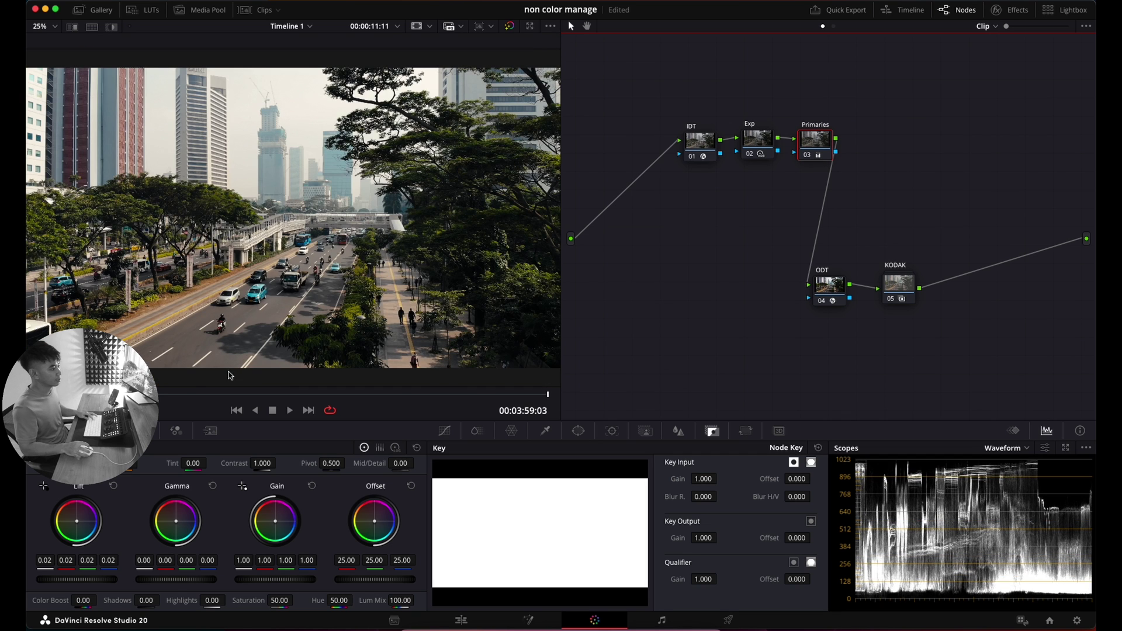
Compare the clip's opening frame with and without the Primaries node, and with the whole grade bypassed.
left_click(163, 394)
key("ctrl+d")
key("ctrl+d")
key("ctrl+d")
key("ctrl+d")
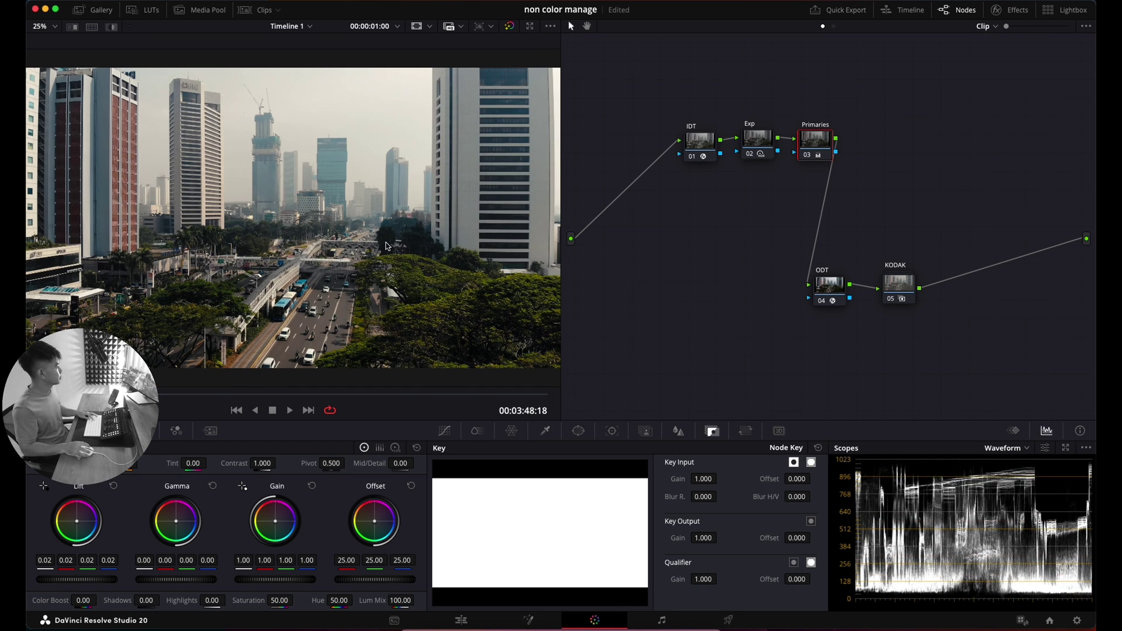
key("alt+d")
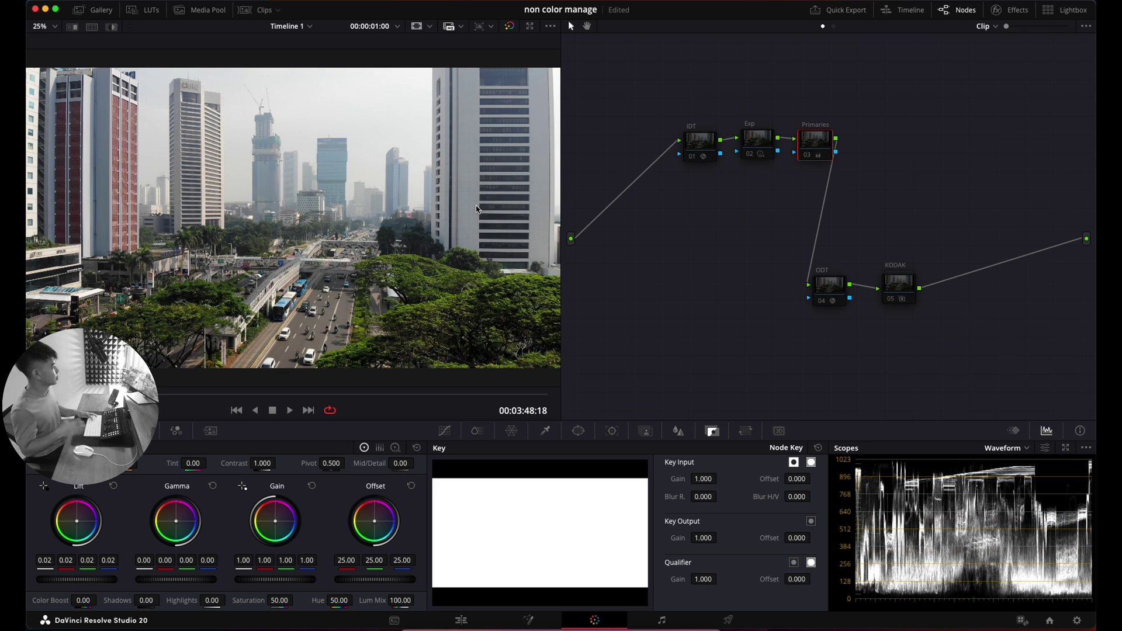
key("alt+d")
key("alt+d")
key("alt+d")
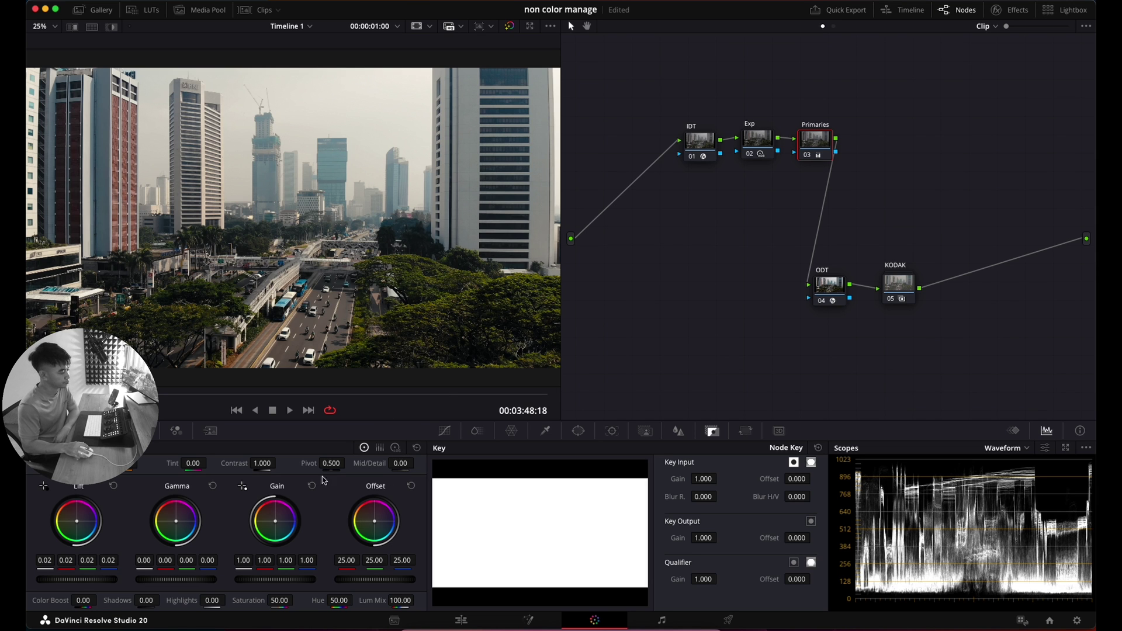
Set the Primaries node's tint to -0.05 and add a serial node after it.
left_click(825, 147)
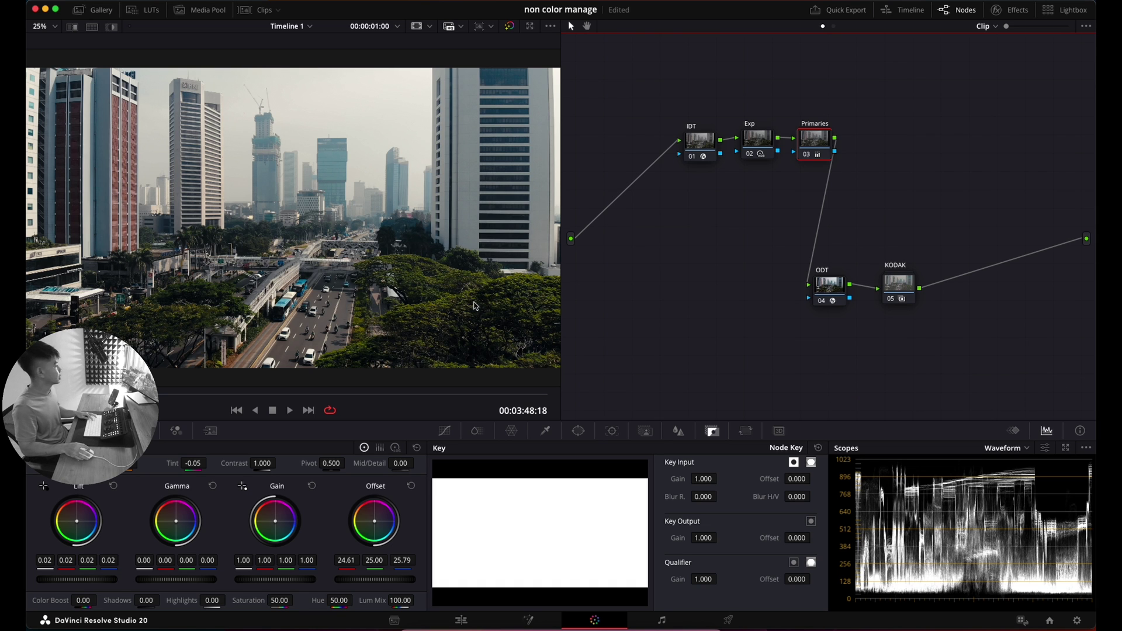
key("alt+s")
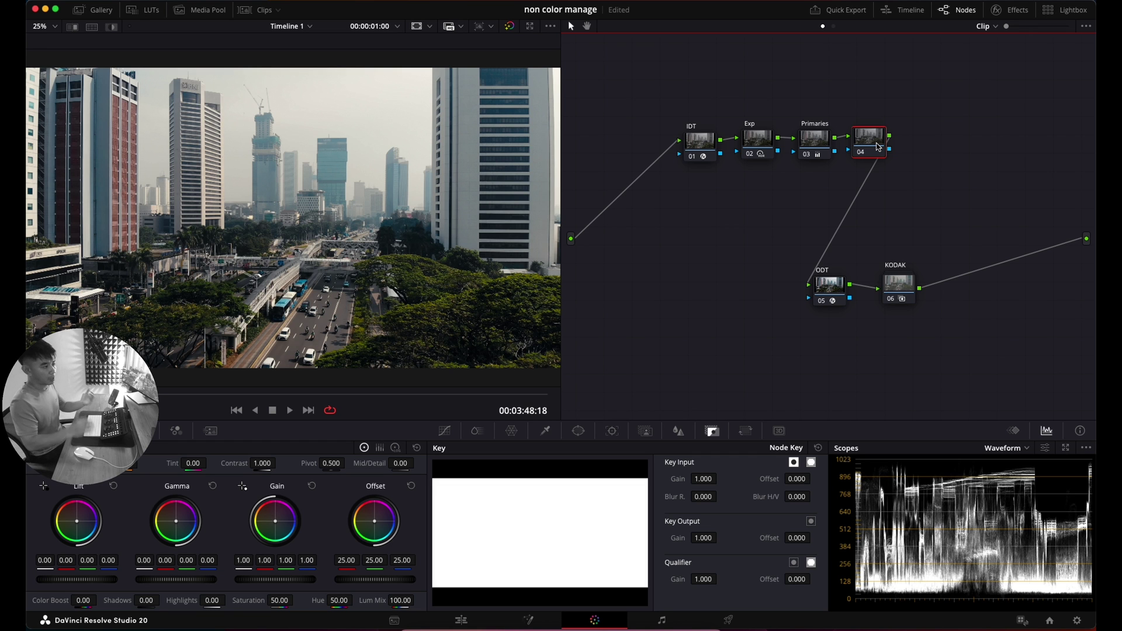
Label node 04 tanah and open its custom curves.
scroll(390, 202, "down", 2)
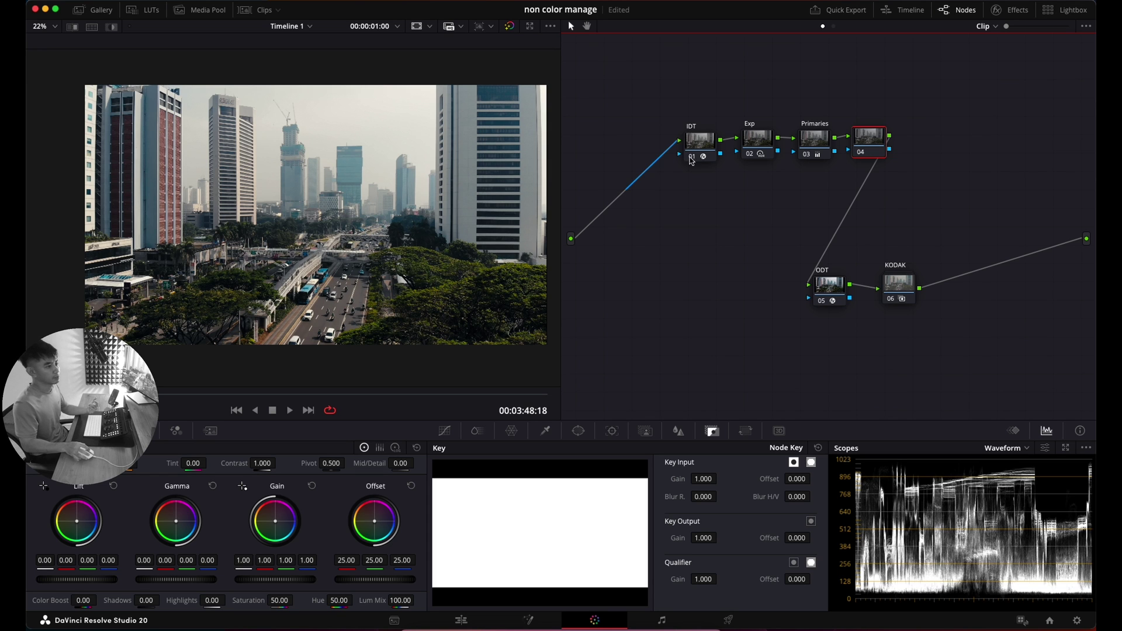
scroll(345, 259, "right", 2)
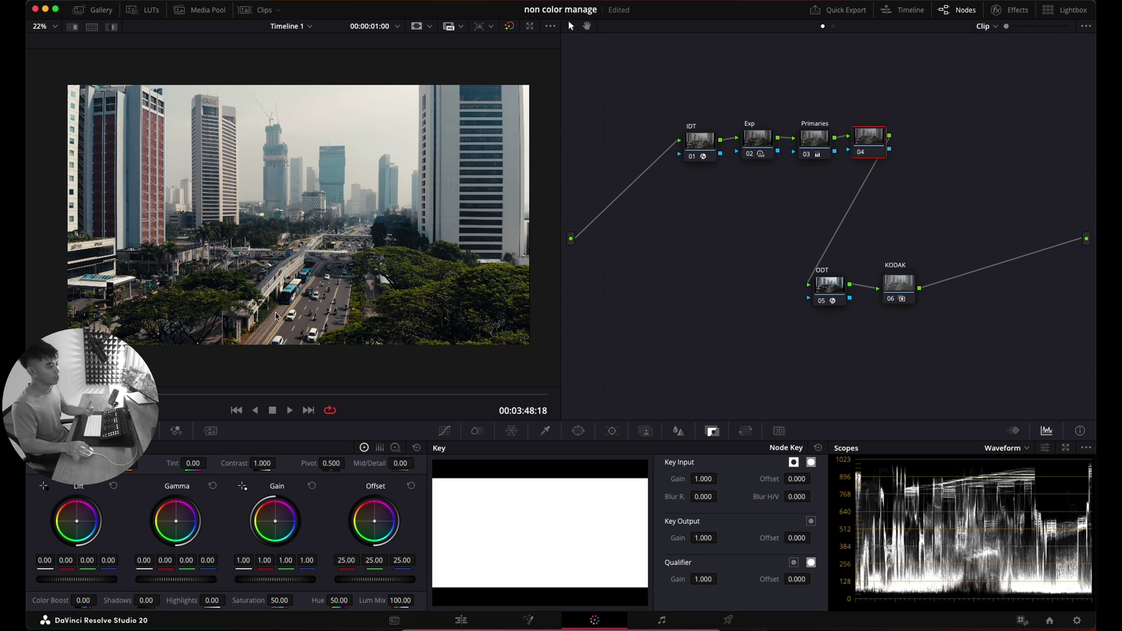
left_click_drag(401, 396, 479, 395)
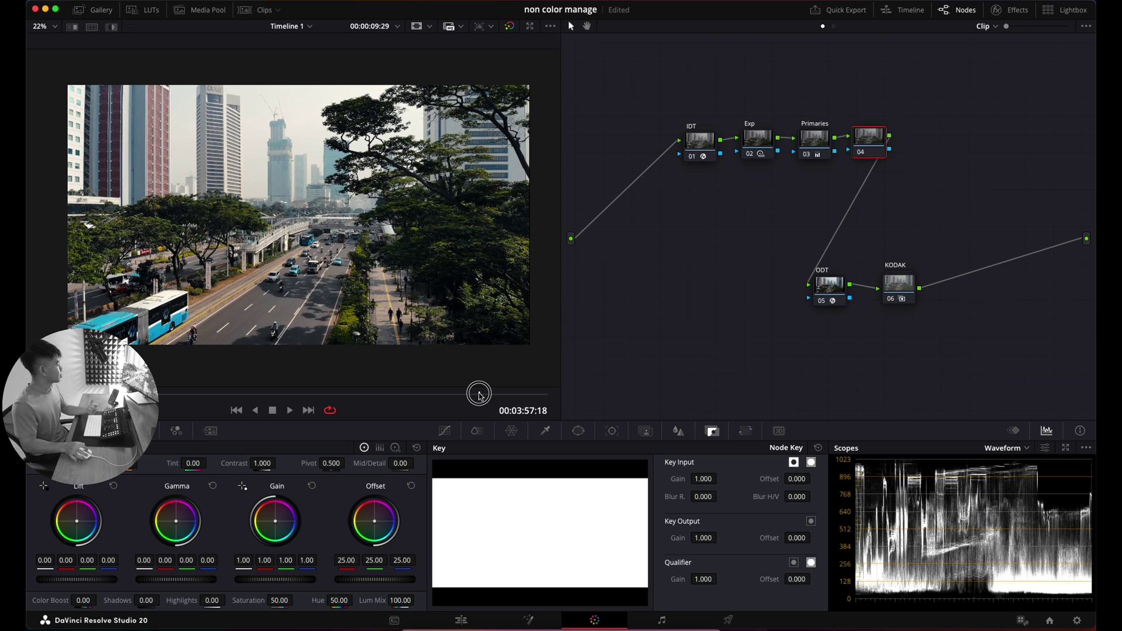
right_click(872, 154)
left_click(892, 174)
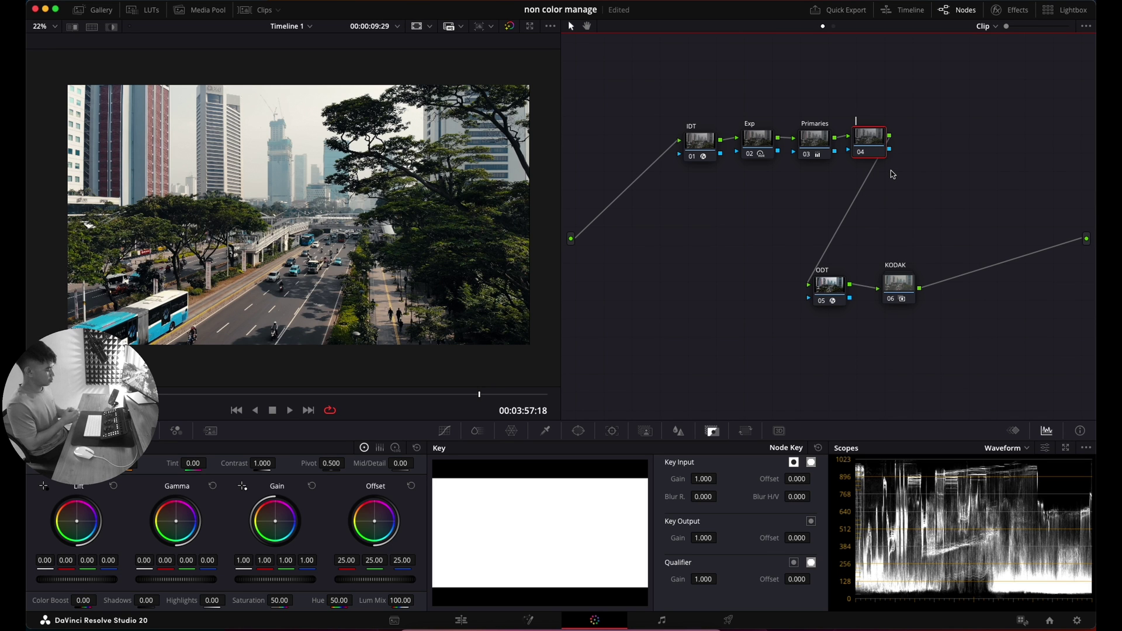
type("tanah")
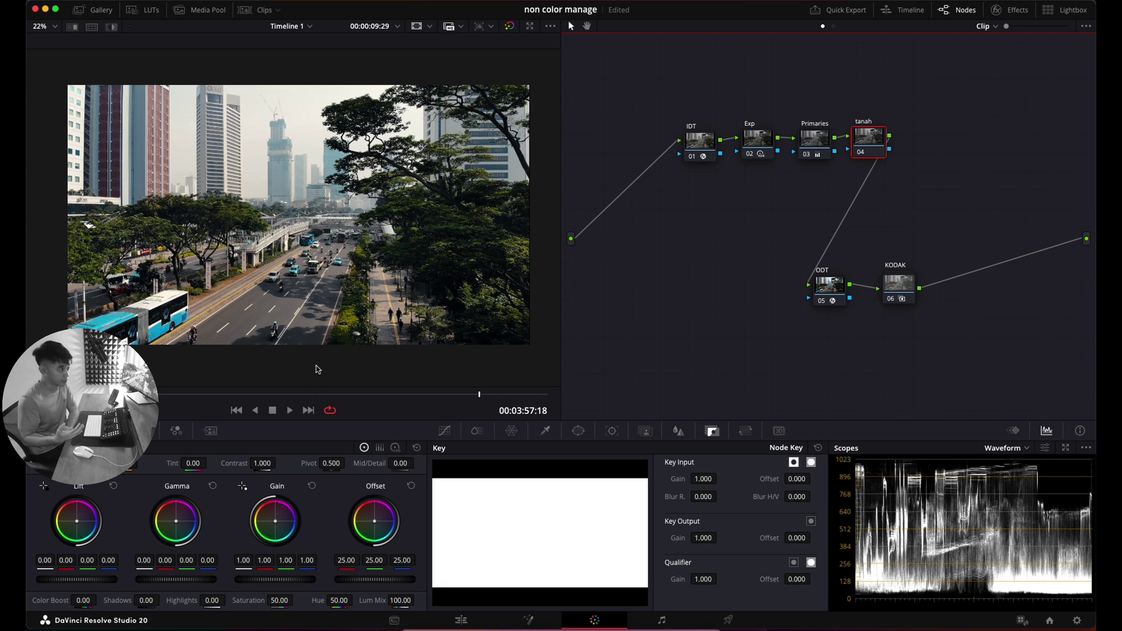
left_click(445, 430)
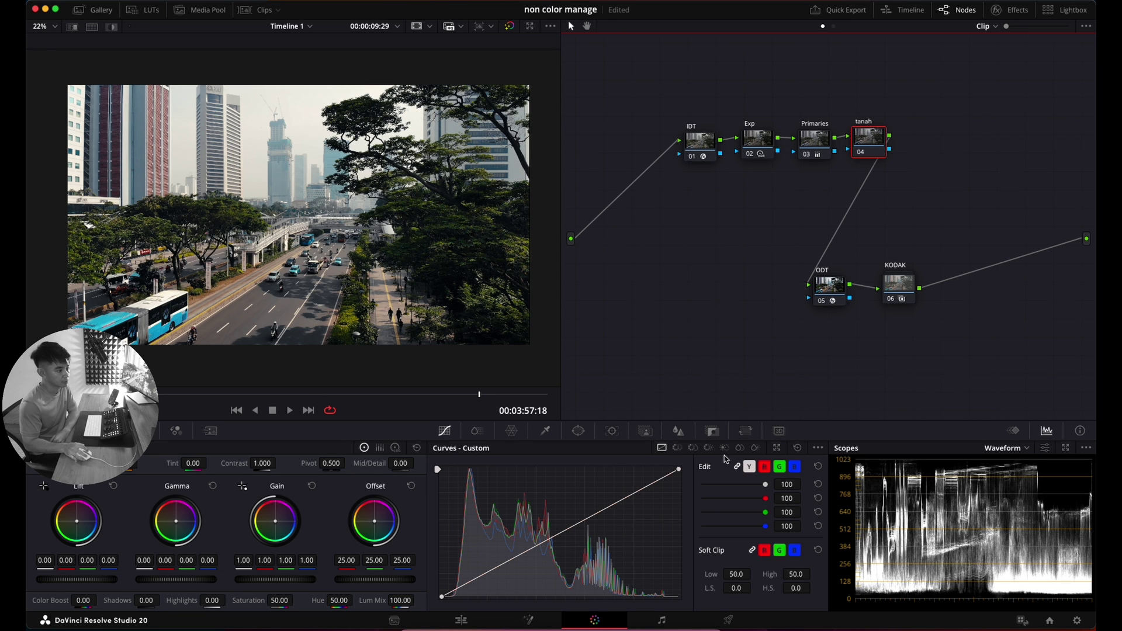
Sample the brown soil beside the road and lower that hue's saturation on the tanah node with the Hue Vs Sat curve.
left_click(694, 448)
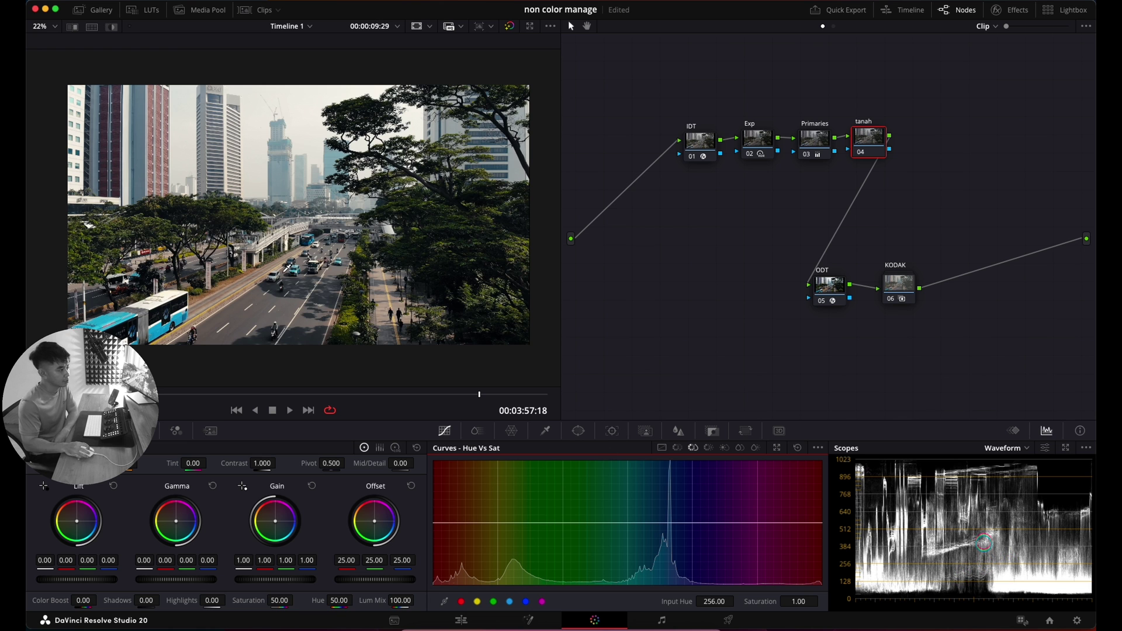
scroll(180, 264, "up", 2)
scroll(180, 264, "up", 5)
left_click(252, 264)
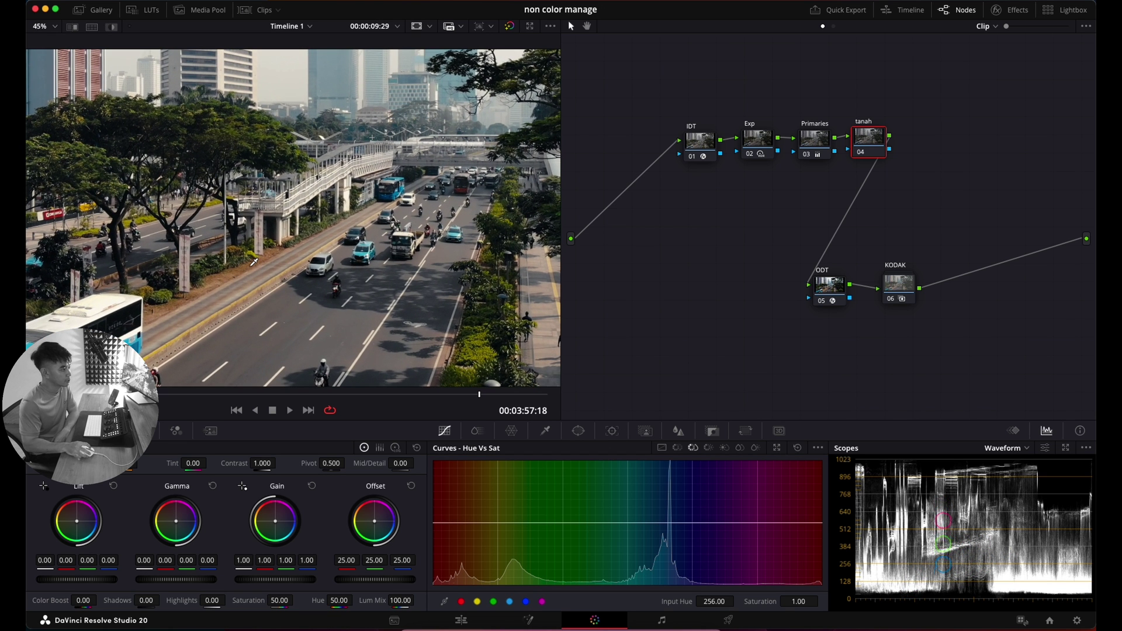
mouse_move(467, 522)
left_mouse_down()
mouse_move(468, 562)
mouse_move(485, 525)
left_mouse_up()
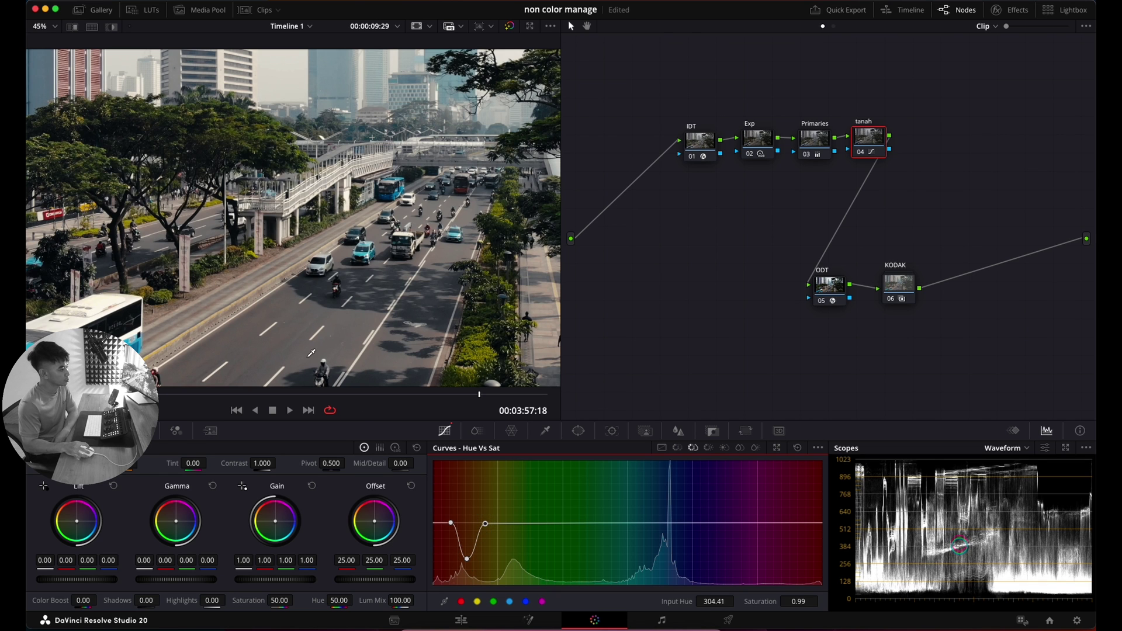
Compare the roadside soil with and without the tanah node.
key("ctrl+d")
key("ctrl+d")
key("ctrl+d")
key("ctrl+d")
key("ctrl+d")
key("ctrl+d")
key("ctrl+d")
key("ctrl+d")
key("ctrl+d")
key("ctrl+d")
key("ctrl+d")
key("ctrl+d")
key("ctrl+d")
key("super+d")
key("super+d")
key("super+d")
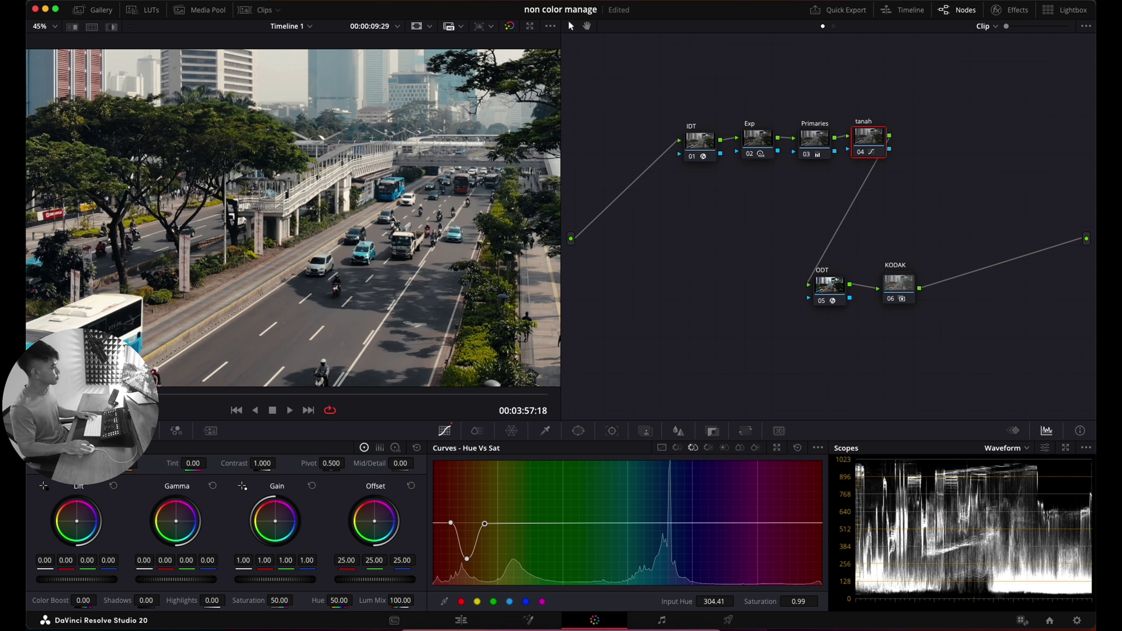
Go to timeline position 00:00:01:00 and compare that frame with and without the tanah node.
key("Up")
key("super+d")
key("super+d")
key("super+d")
key("super+d")
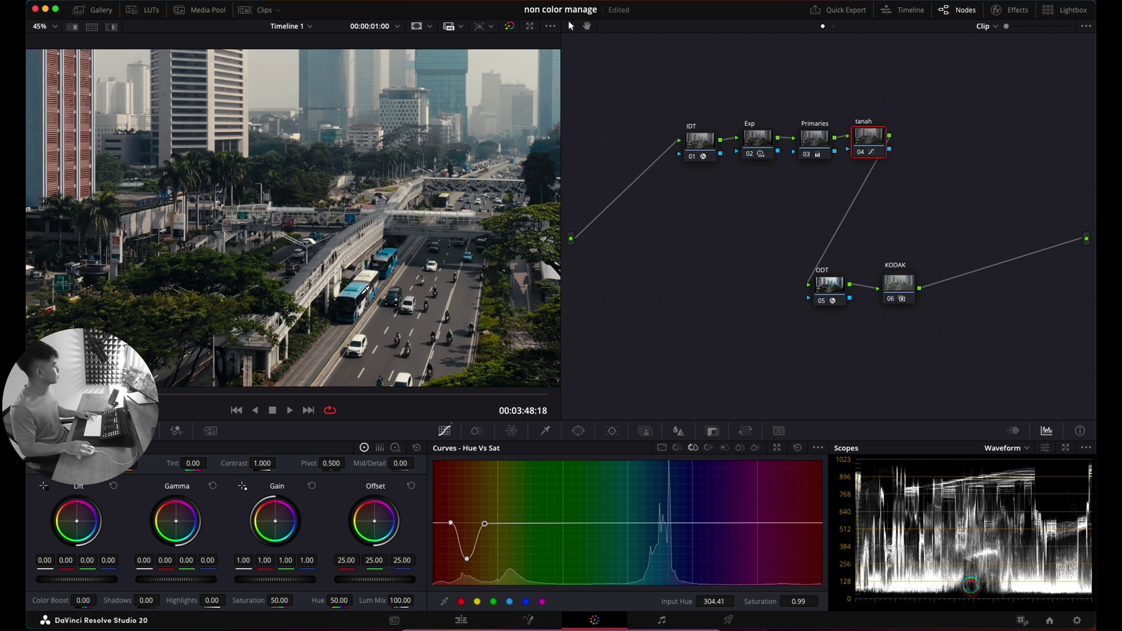
Add a layer node beneath tanah and rearrange the layer mixer, the output nodes and the upper node chain.
key("alt+l")
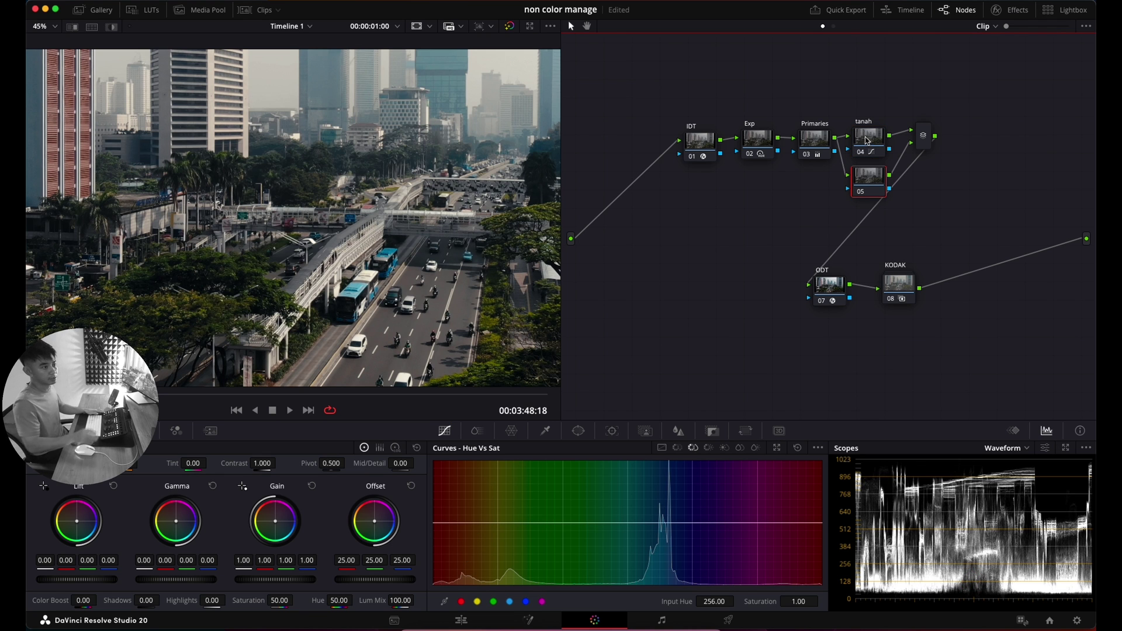
left_click_drag(922, 143, 922, 157)
left_click_drag(791, 240, 1013, 342)
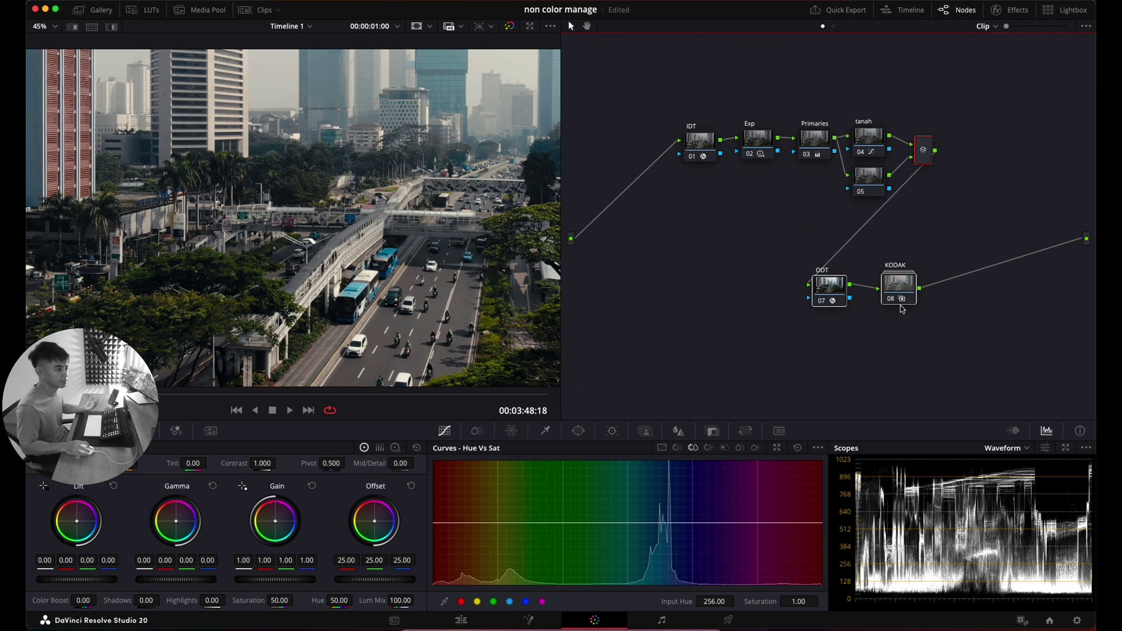
left_click_drag(900, 286, 900, 311)
left_click(869, 178)
left_click_drag(691, 109, 965, 214)
left_click_drag(869, 187, 804, 200)
left_click(949, 188)
Label node 05 kangit.
right_click(817, 198)
left_click(832, 221)
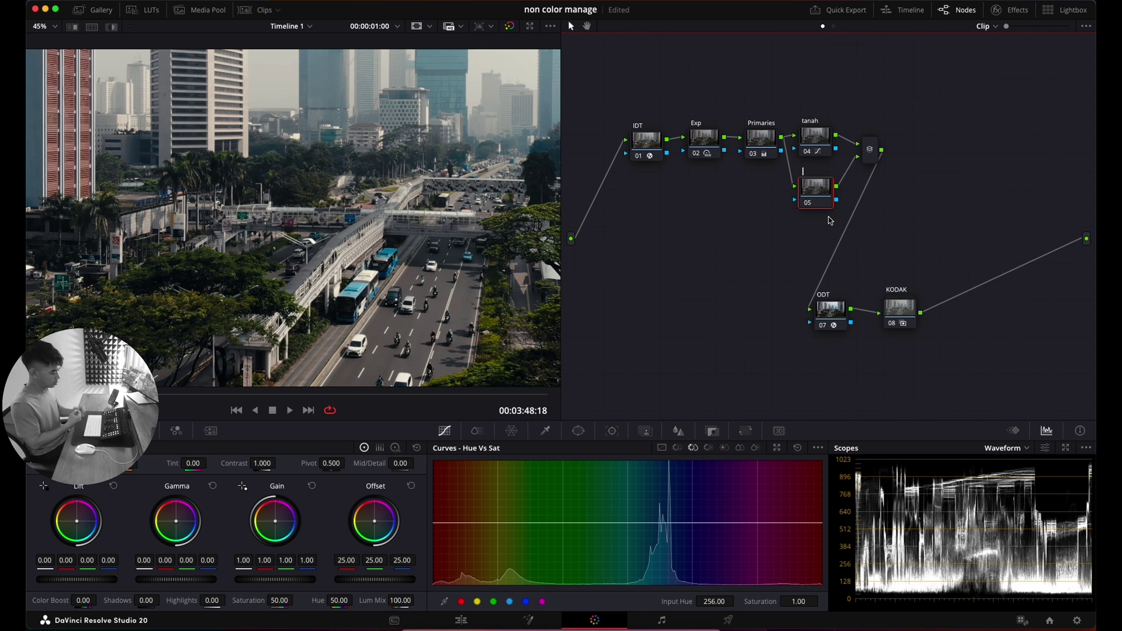
left_click(784, 233)
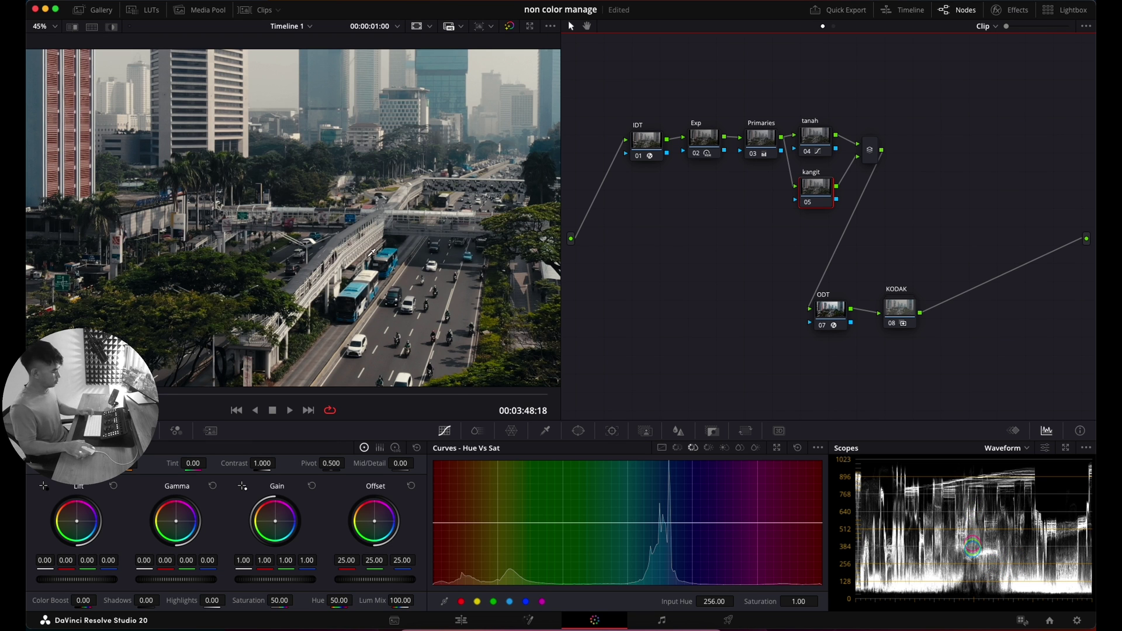
Qualify the bright sky on the kangit node with HSL luminance low 59.0 and low softness 10.6, highlighting the selection.
scroll(373, 252, "down", 3)
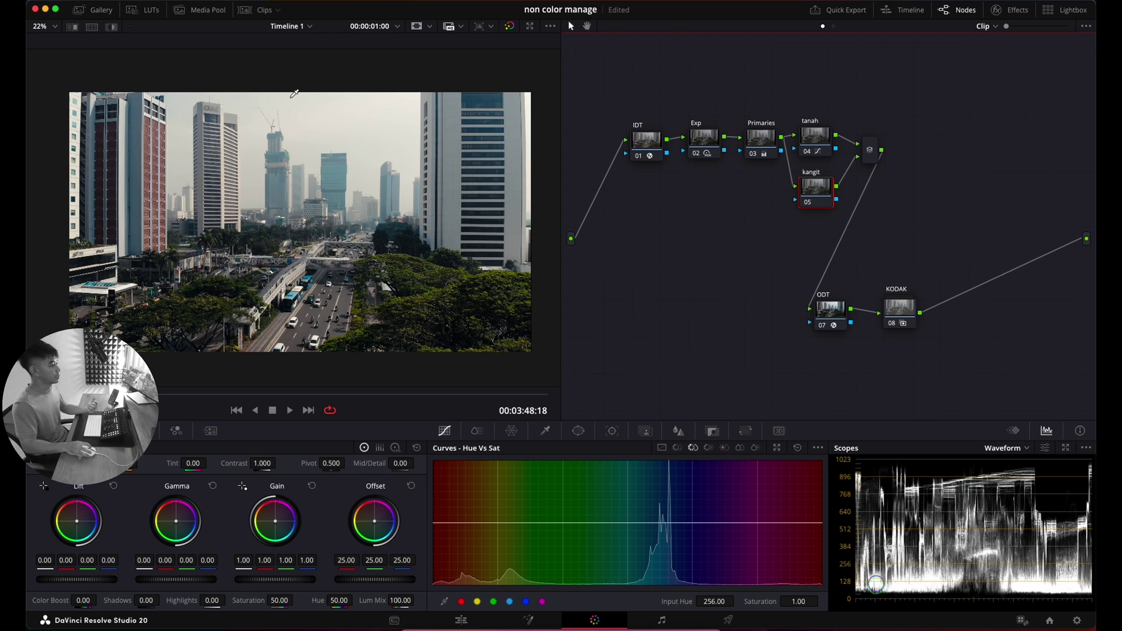
left_click(546, 432)
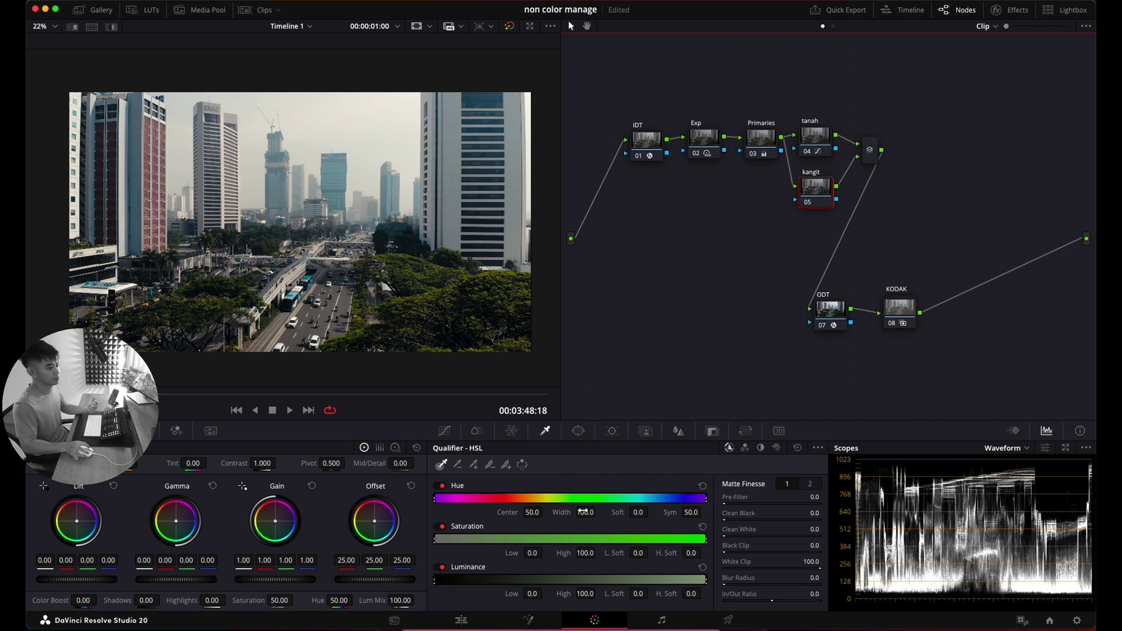
left_click_drag(535, 593, 539, 592)
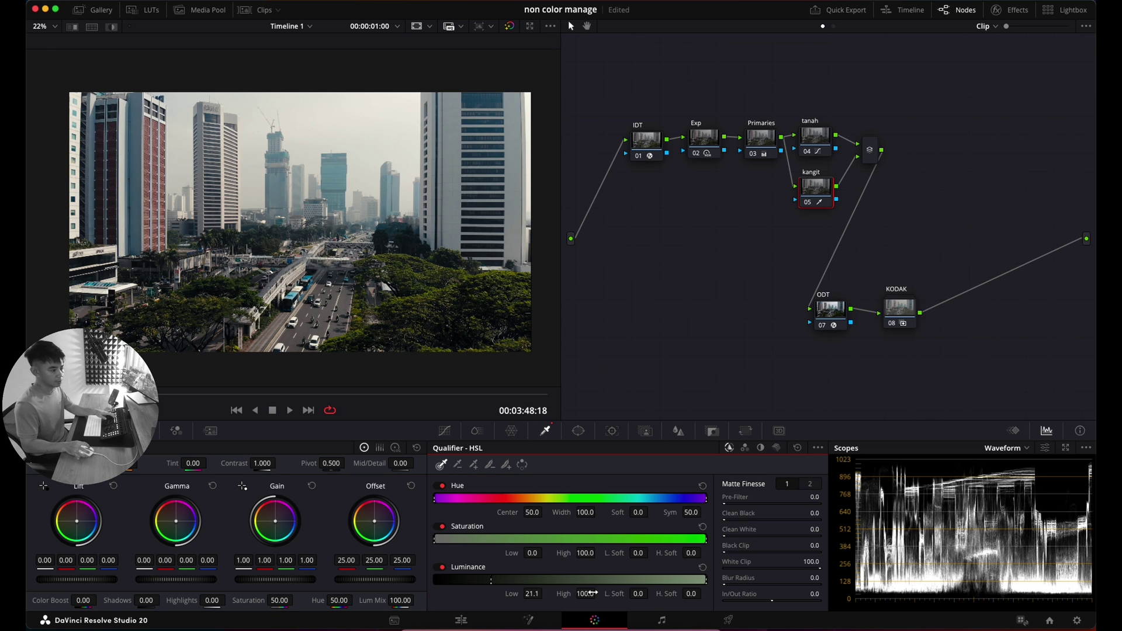
left_click_drag(639, 593, 643, 594)
left_click_drag(522, 598, 739, 579)
key("shift+h")
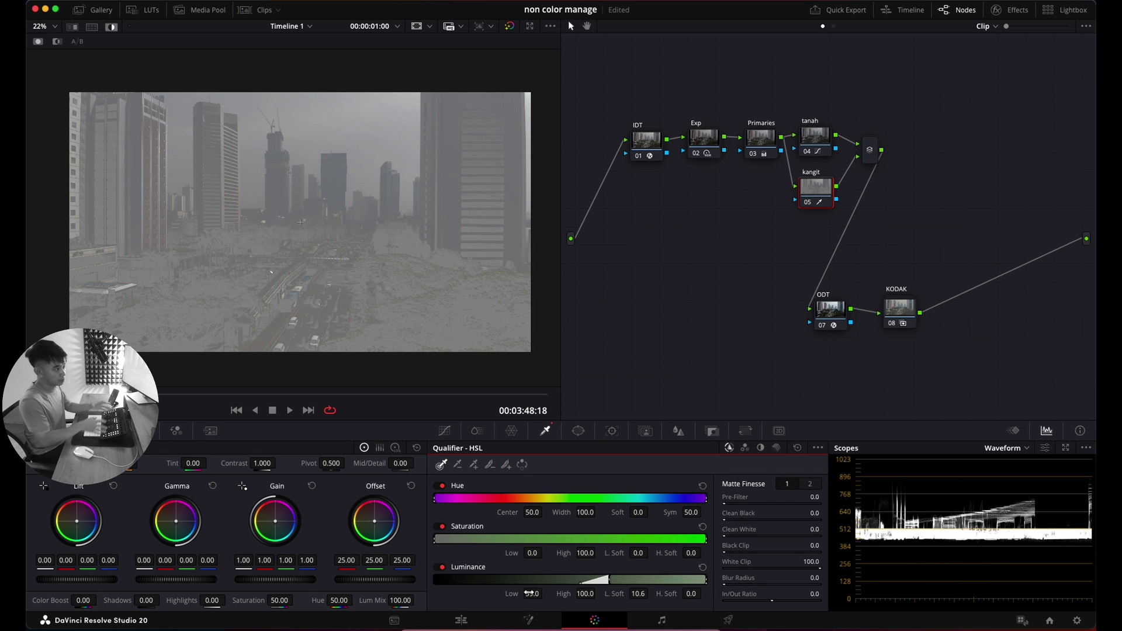
left_click_drag(530, 594, 550, 592)
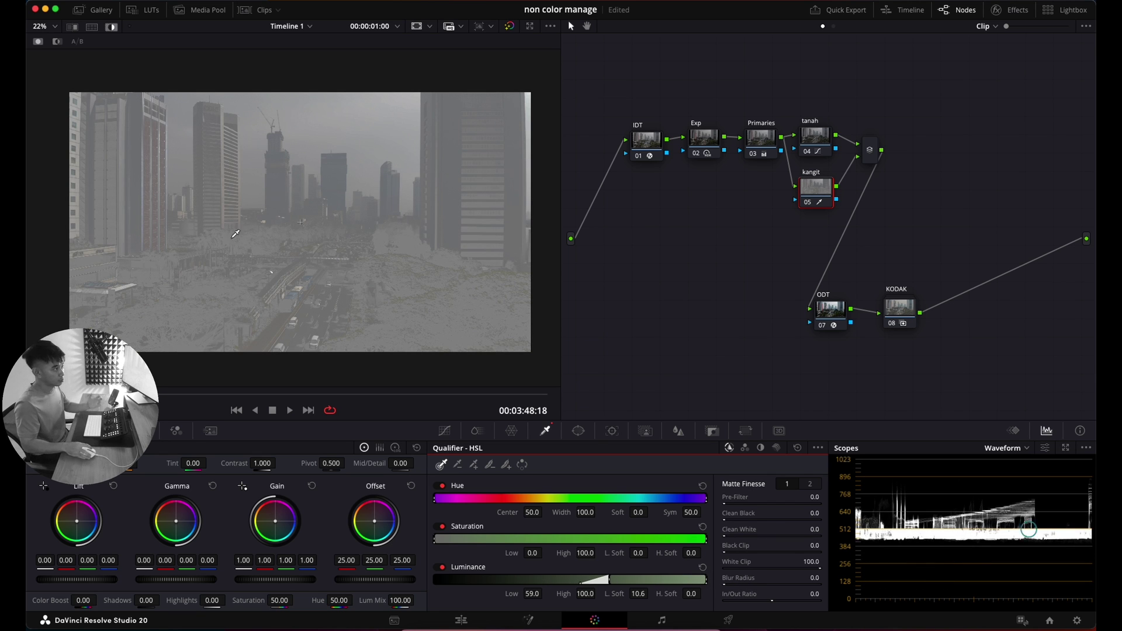
Compare the viewer with and without the qualifier highlight to check which areas the sky selection covers.
left_click(112, 27)
left_click(111, 27)
left_click(111, 28)
left_click(111, 29)
left_click(111, 28)
left_click(112, 28)
left_click(111, 28)
left_click(111, 28)
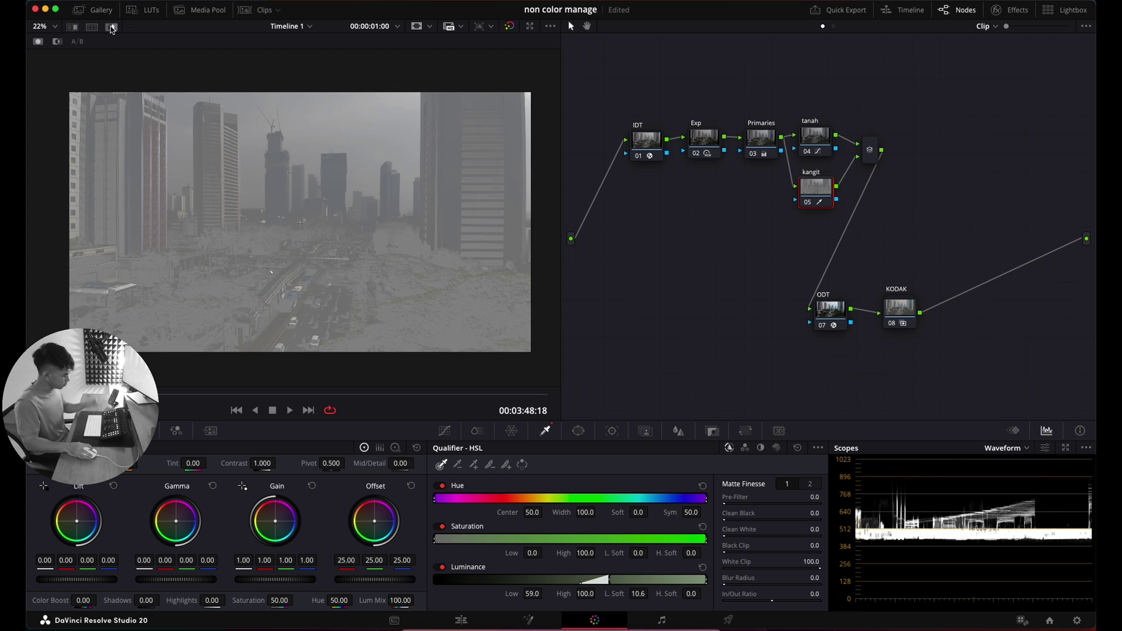
key("shift+z")
scroll(349, 227, "down", 1)
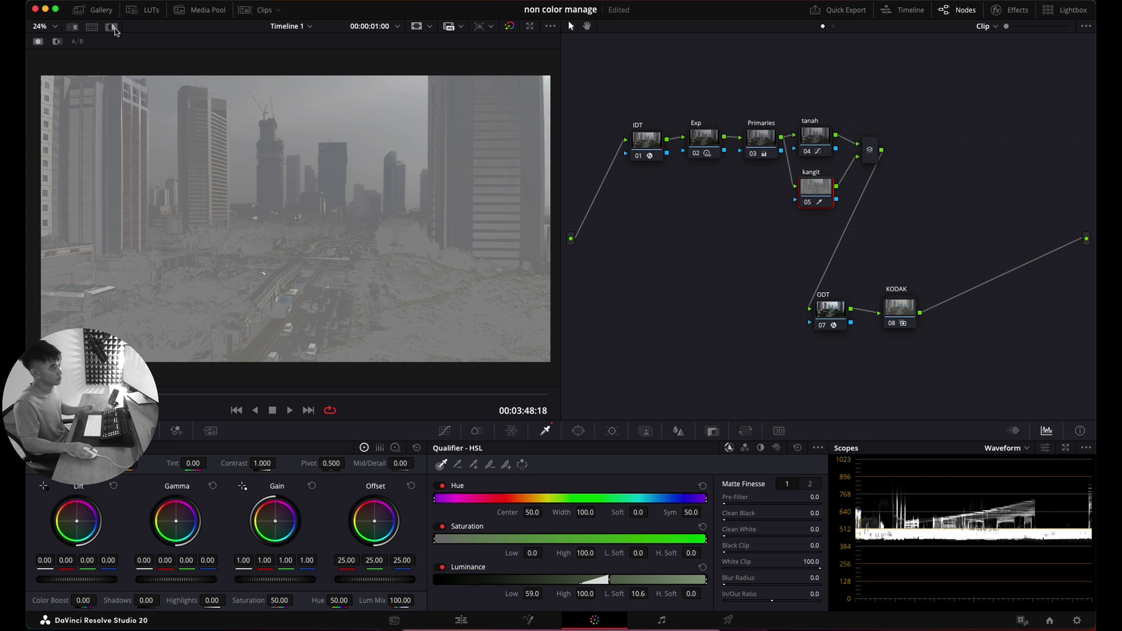
Refine the sky qualifier to luminance low 63.2 and low softness 11.9, and turn off the highlight view.
mouse_move(541, 590)
left_mouse_down()
mouse_move(566, 595)
mouse_move(547, 593)
mouse_move(556, 590)
left_mouse_up()
left_click_drag(658, 605, 662, 602)
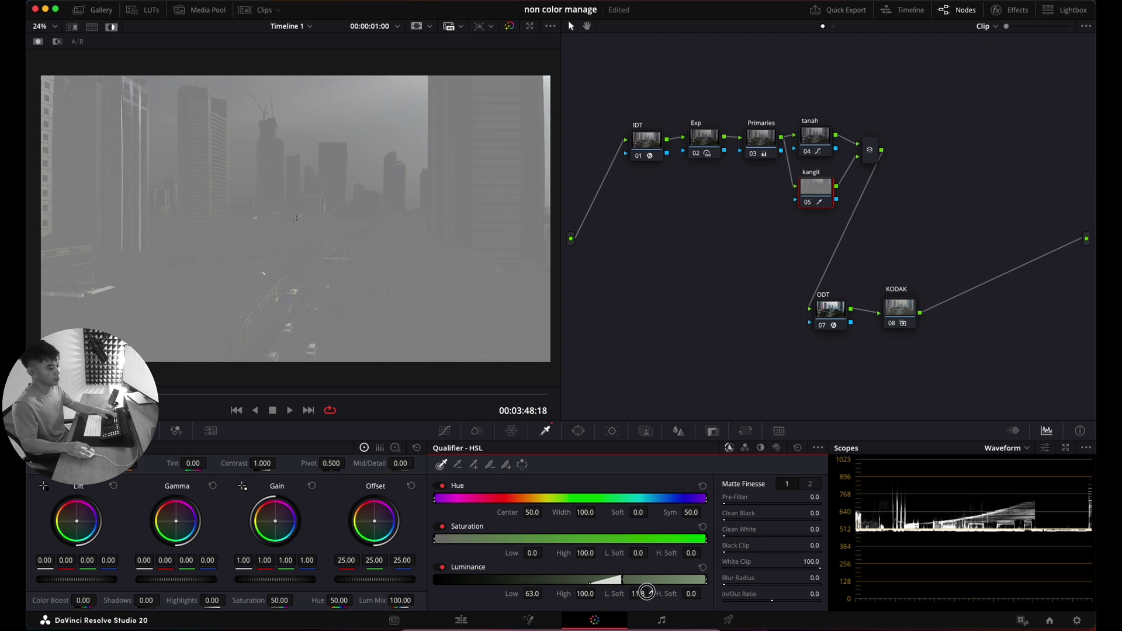
left_click_drag(530, 593, 529, 590)
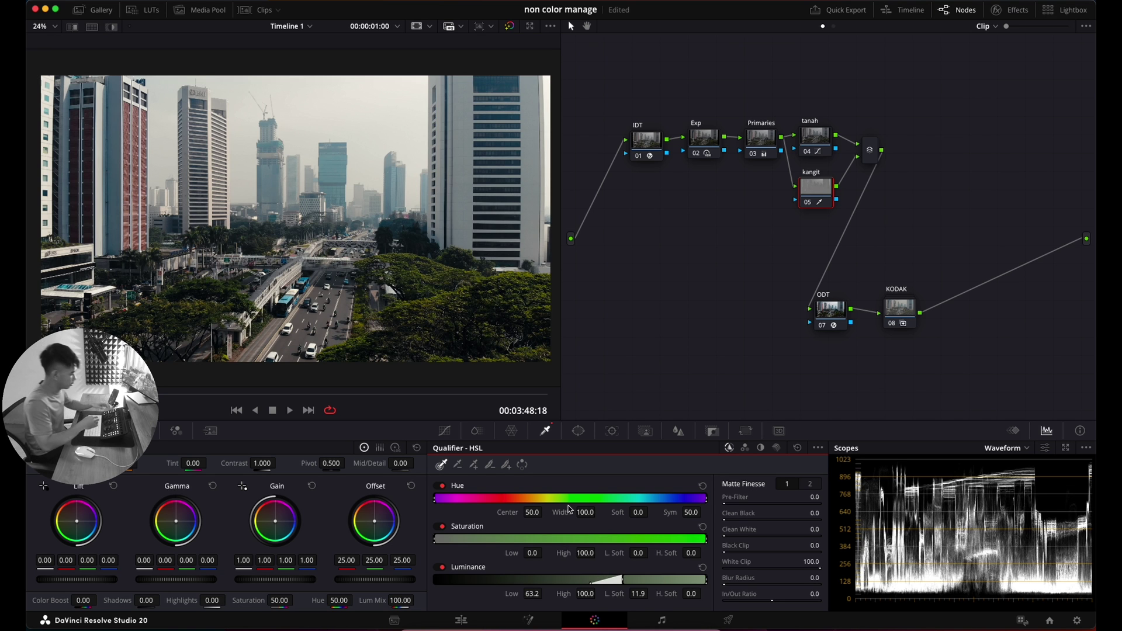
Shift the kangit node's gain to red 0.94, green 0.98 and blue 1.15, comparing the sky with and without it.
key("super+equal")
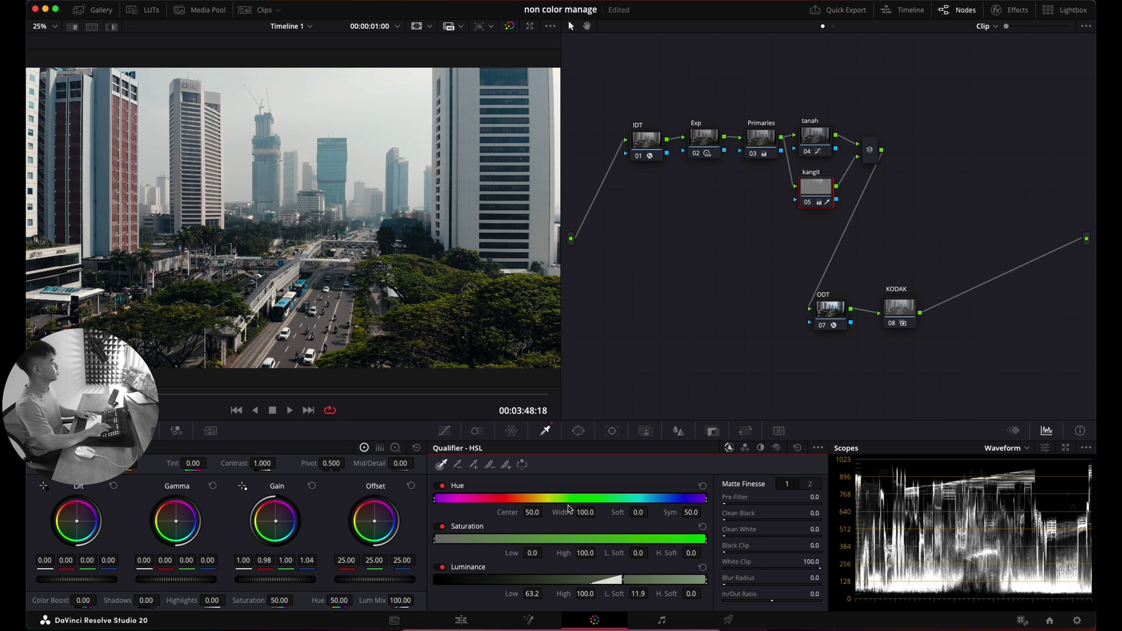
key("super+d")
key("super+d")
key("super+d")
key("super+d")
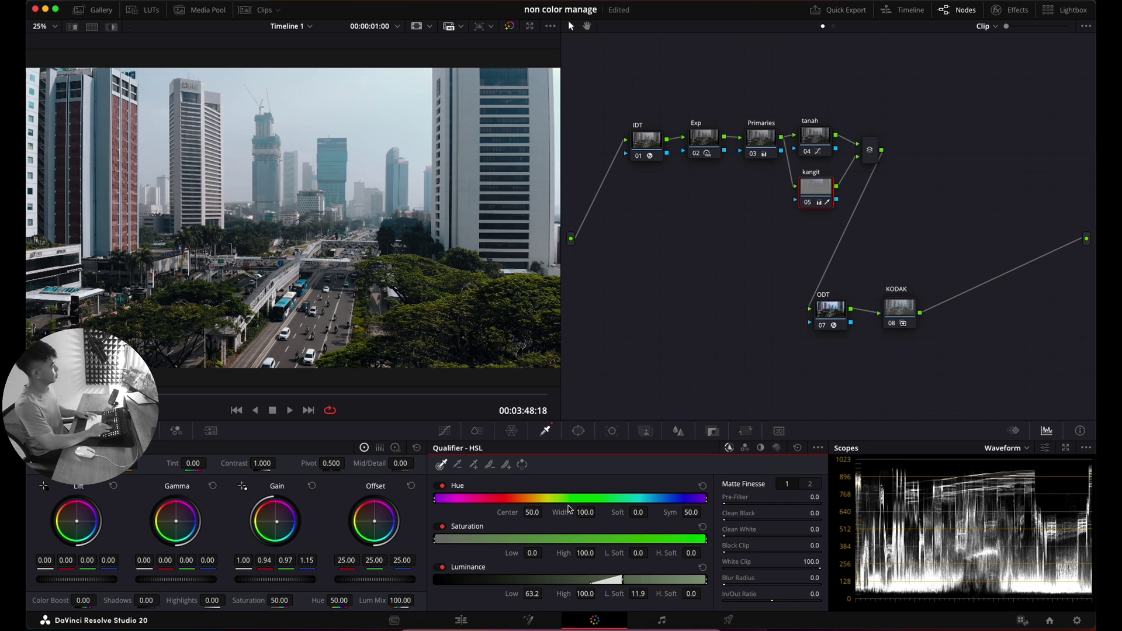
key("super+d")
key("super+d")
key("super+d")
key("super+d")
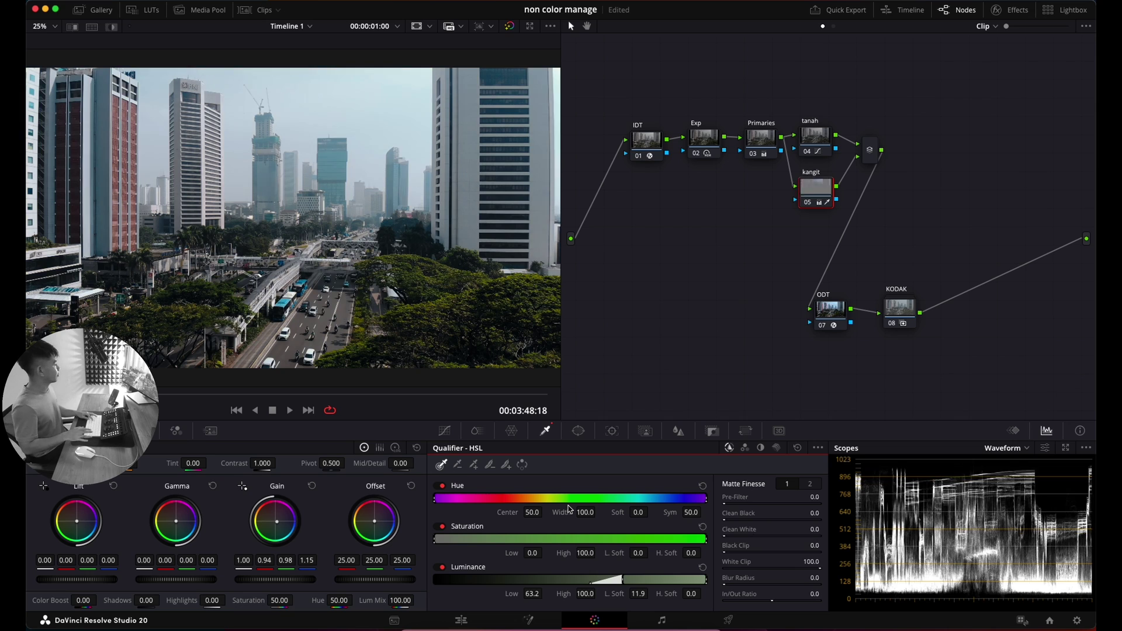
Scrub through the opening of the clip and compare several frames with and without the kangit node.
mouse_move(186, 396)
left_mouse_down()
mouse_move(303, 392)
mouse_move(164, 395)
left_mouse_up()
key("ctrl+d")
key("super+d")
left_click_drag(38, 395, 169, 402)
key("super+d")
key("super+d")
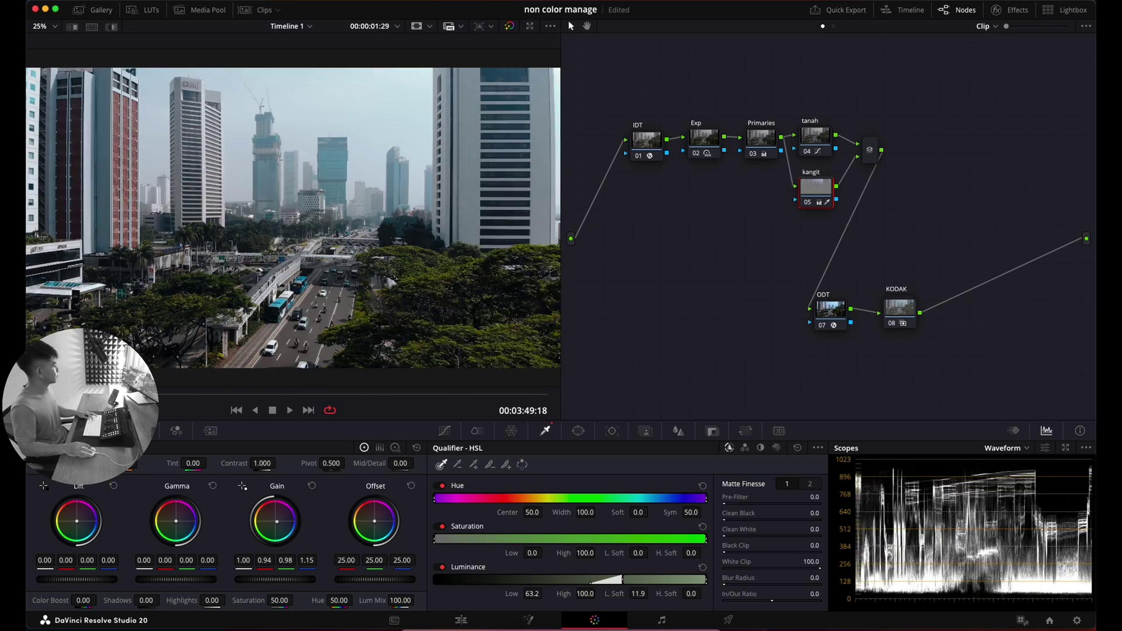
left_click_drag(90, 396, 35, 395)
key("super+d")
key("super+d")
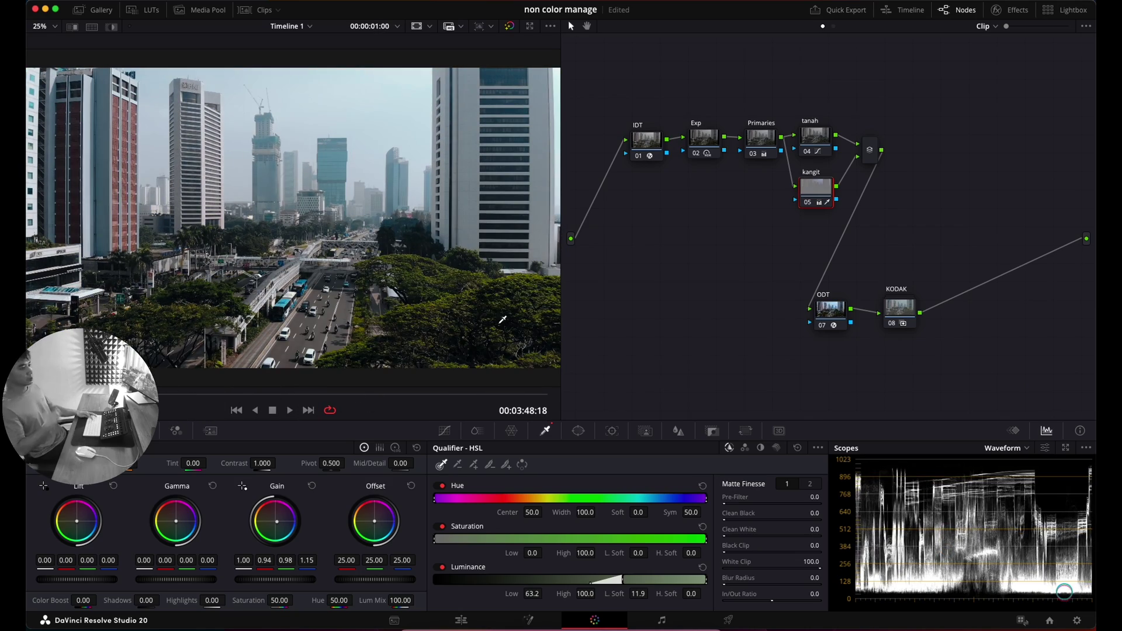
Compare the skyline frame with the whole grade bypassed and enabled.
key("alt+d")
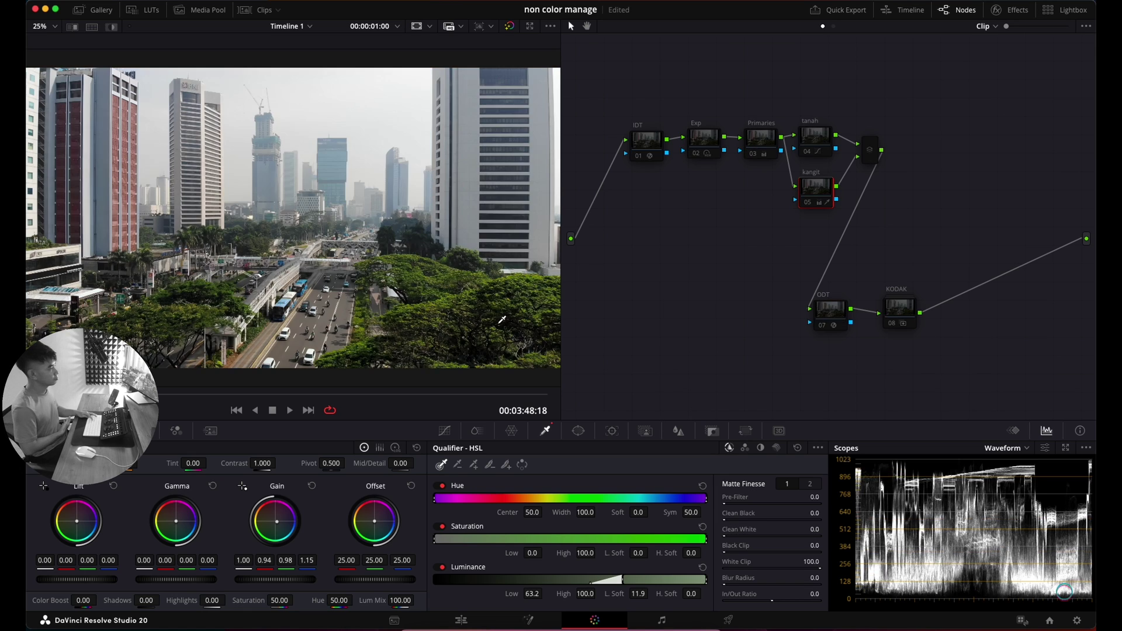
key("alt+d")
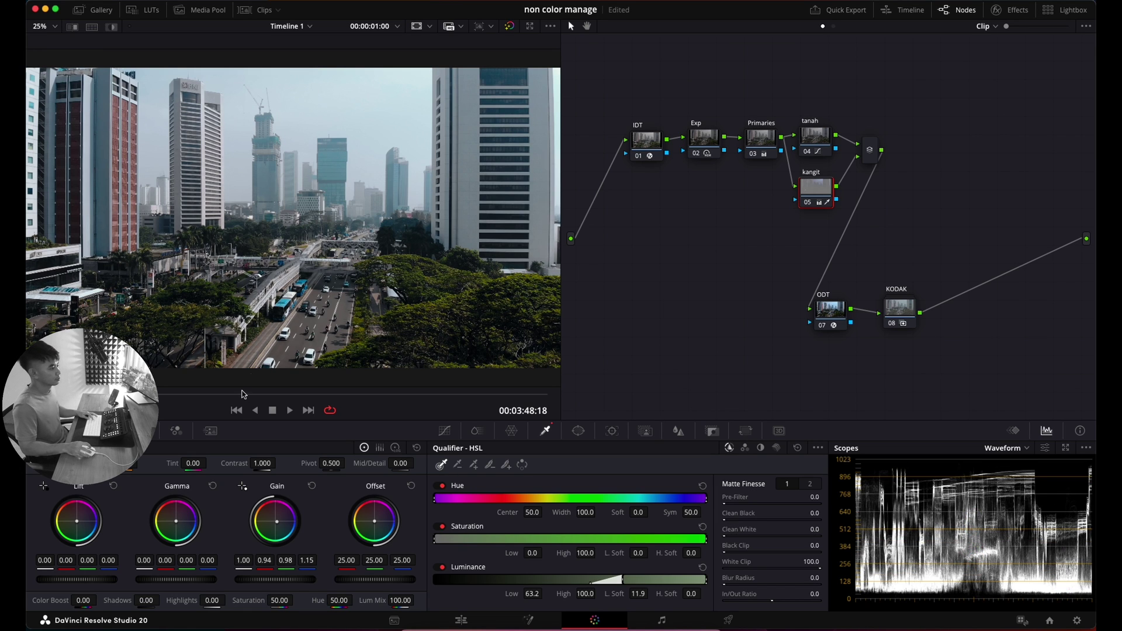
left_click_drag(261, 393, 105, 395)
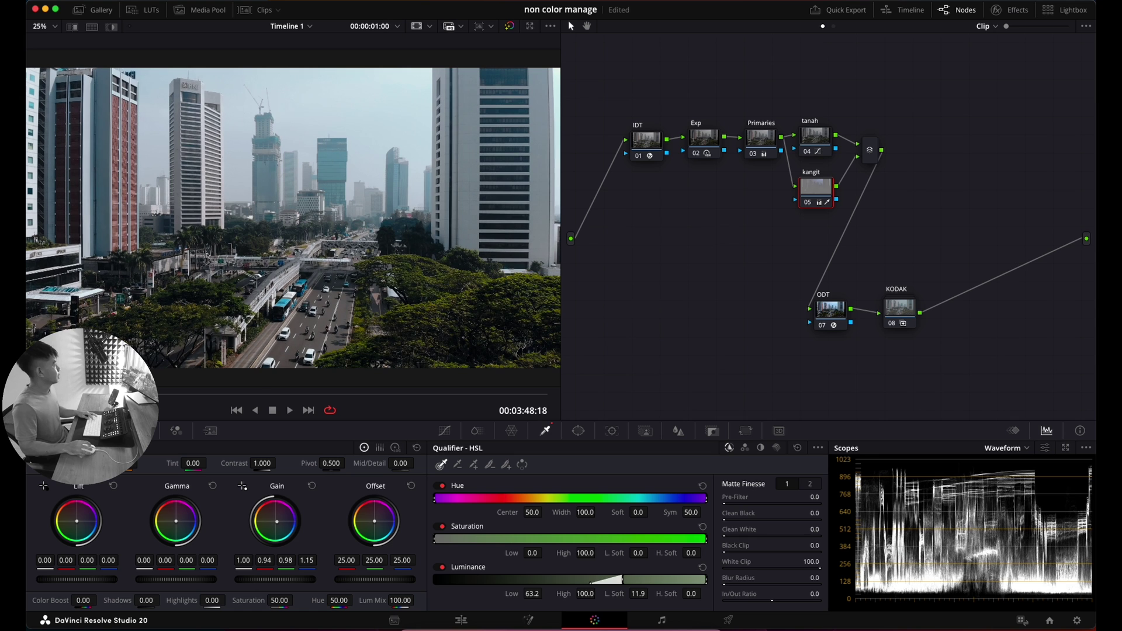
Toggle the kangit node repeatedly to examine its effect on the sky and the distant buildings.
left_click_drag(827, 186, 826, 189)
key("ctrl+d")
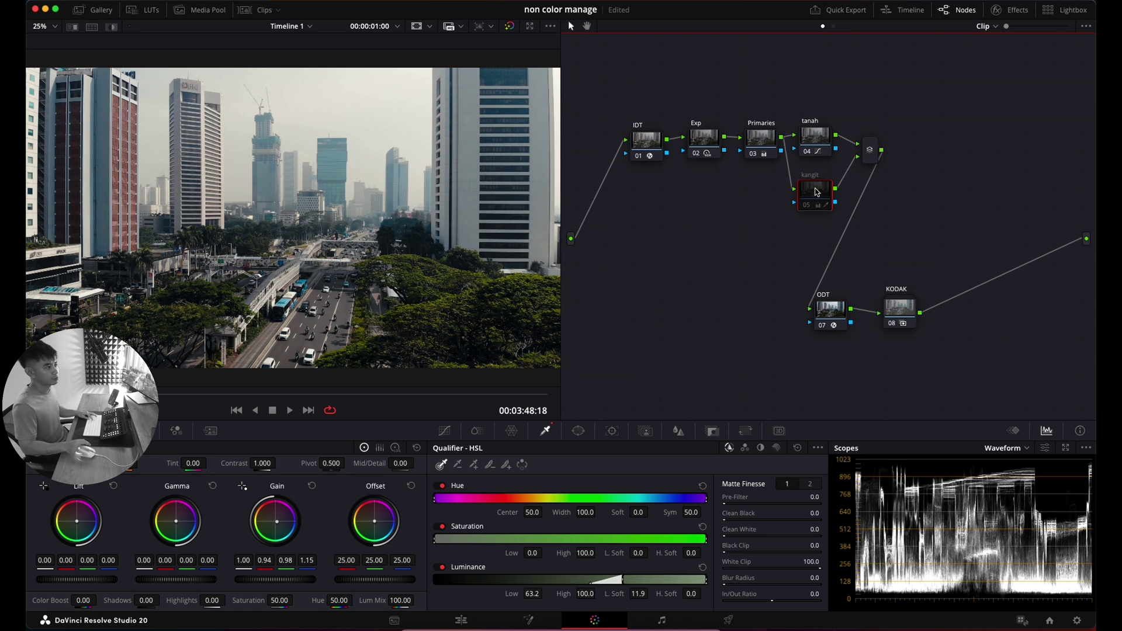
key("ctrl+d")
key("ctrl+d")
key("ctrl+d")
key("ctrl+d")
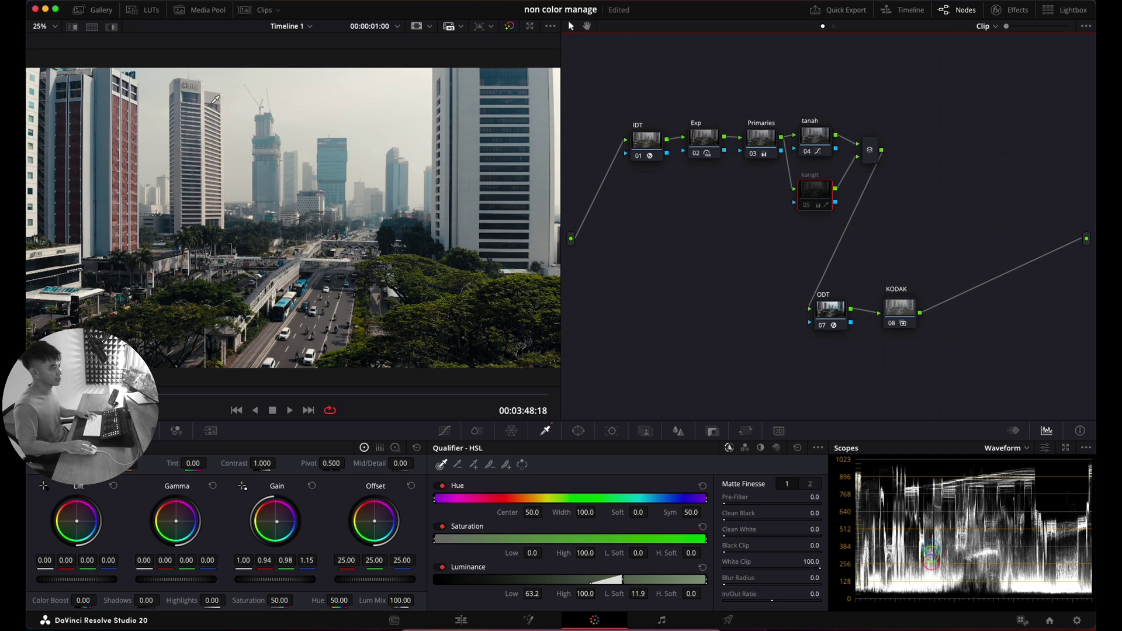
key("ctrl+d")
key("ctrl+d")
key("ctrl+d")
key("ctrl+d")
key("ctrl+d")
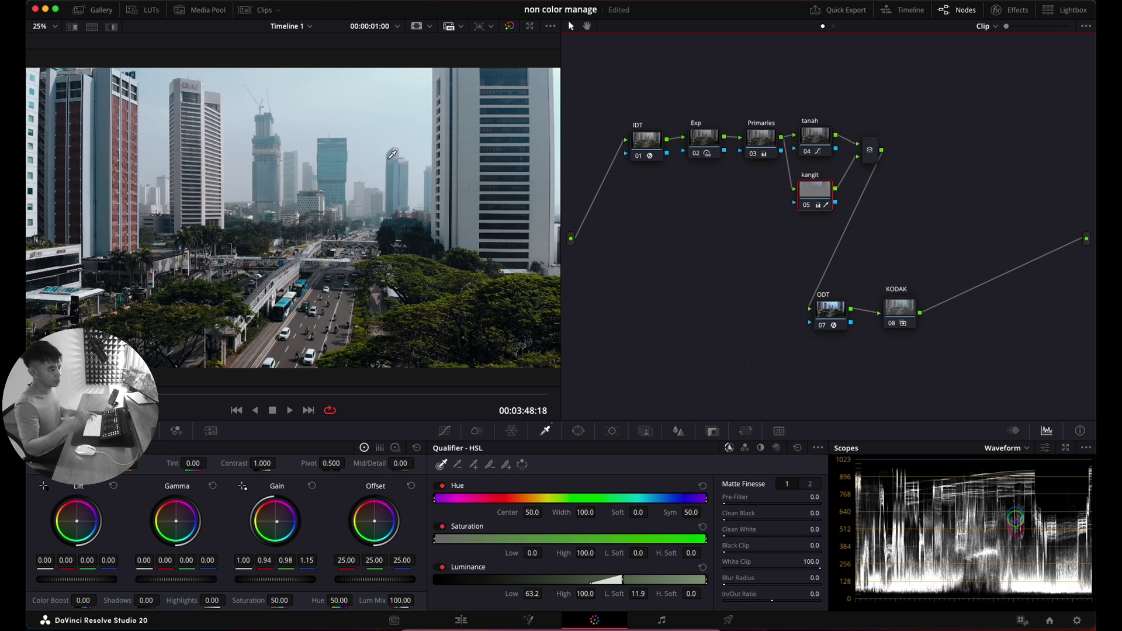
Add another layer node to the layer mixer, label it daun and space it below kangit.
left_click_drag(870, 150, 871, 144)
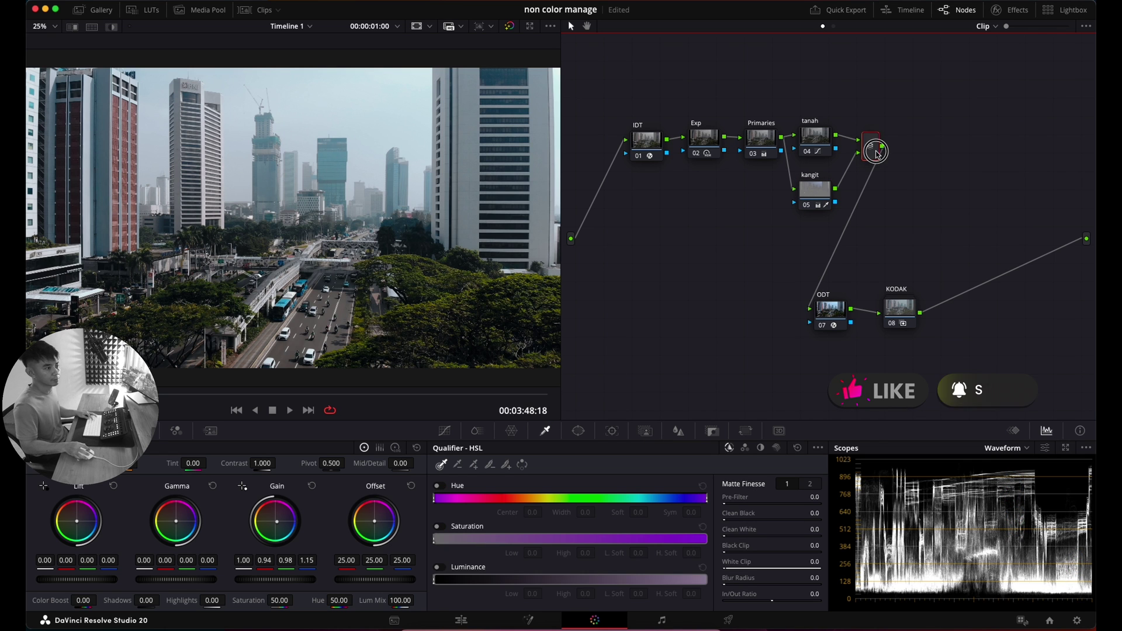
key("alt+l")
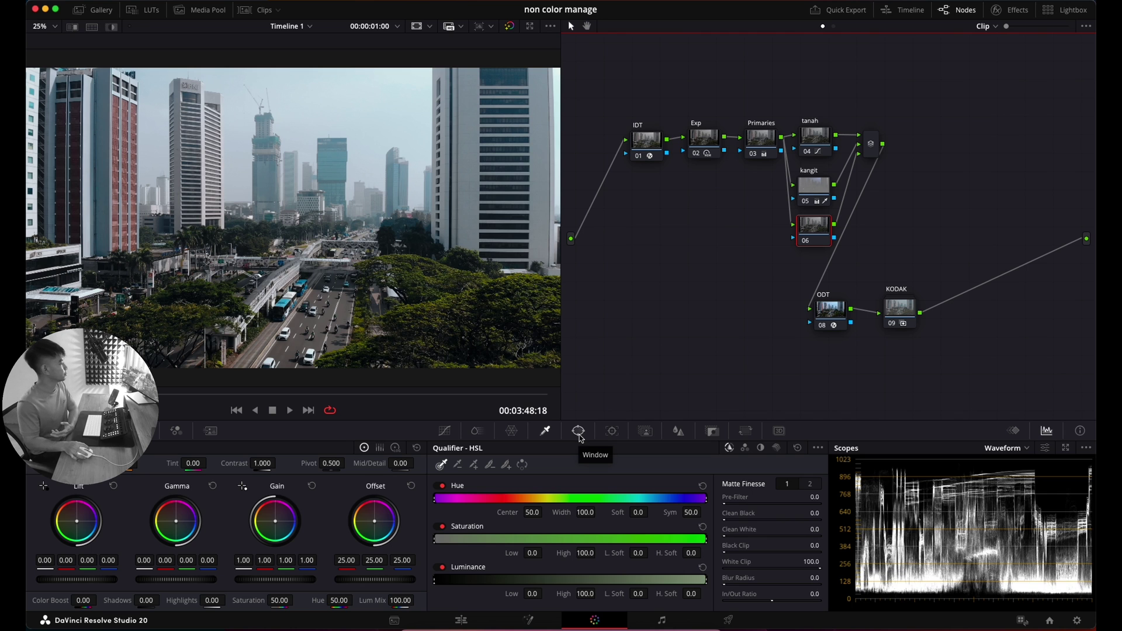
right_click(814, 230)
left_click(837, 258)
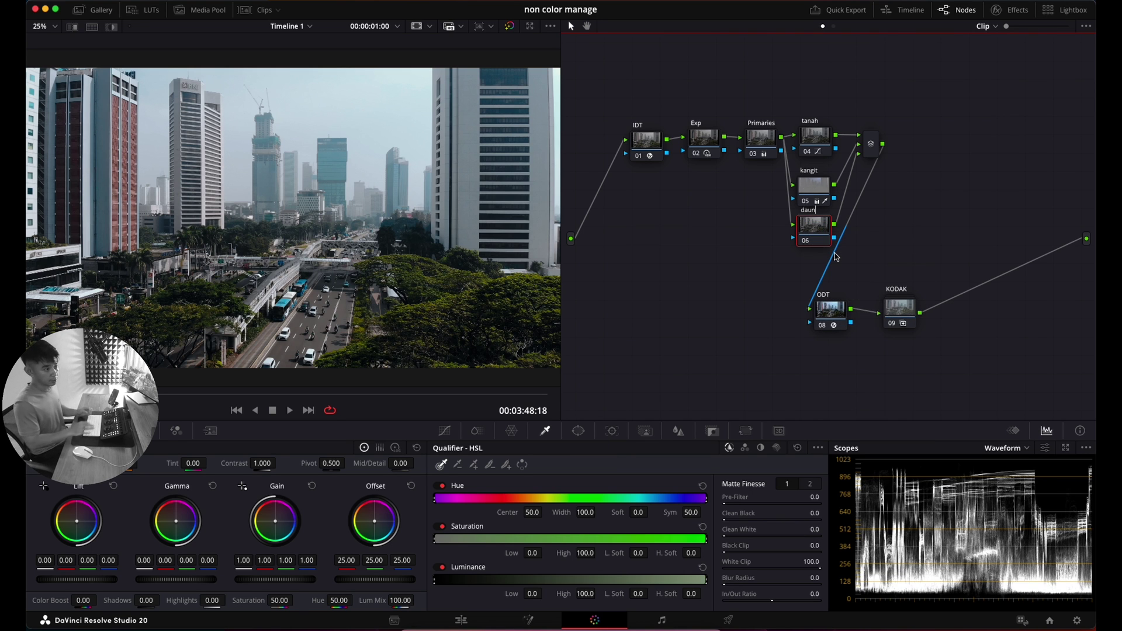
left_click_drag(815, 236, 817, 247)
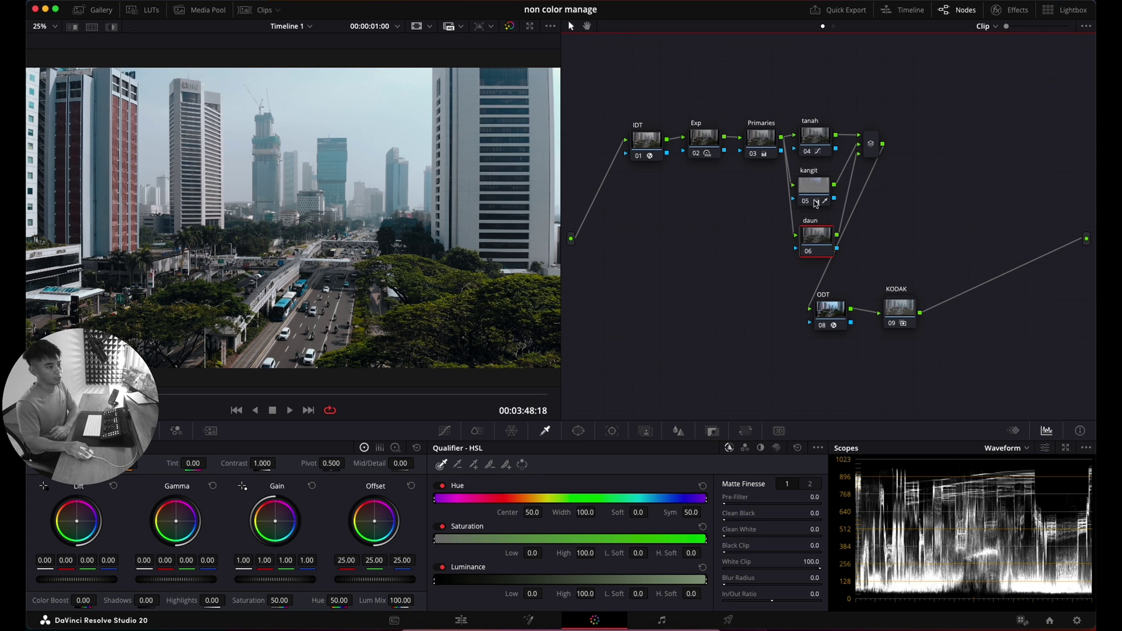
left_click_drag(817, 205, 817, 200)
left_click_drag(816, 247, 817, 244)
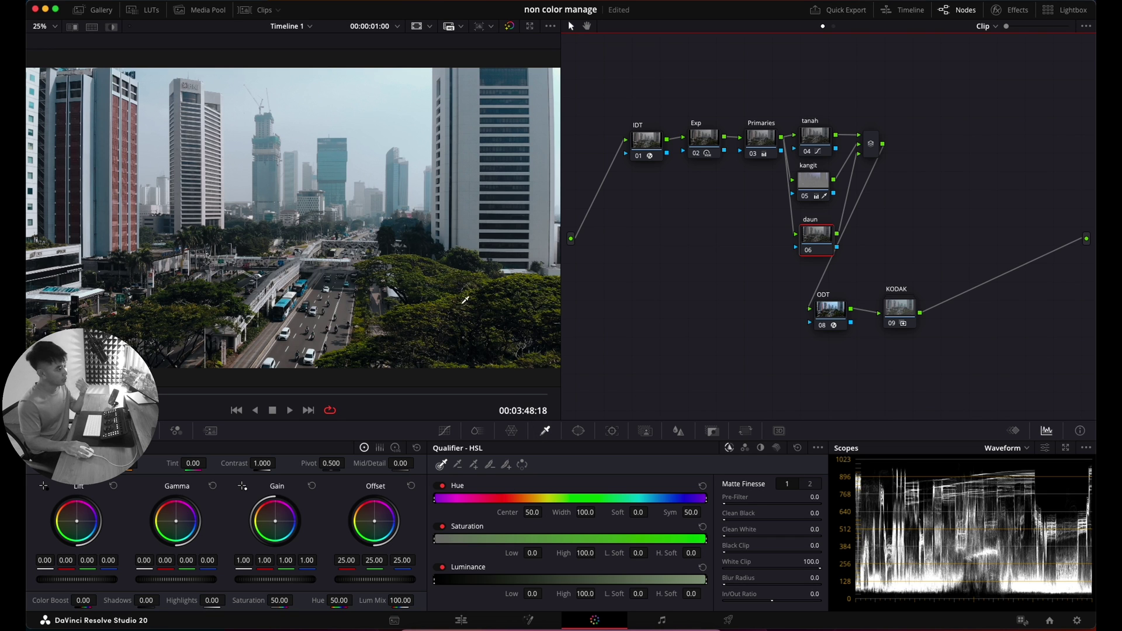
Key the green foliage on the daun node, narrowing the hue width to 17.8 and setting the matte blur radius to 60.
left_click(426, 272)
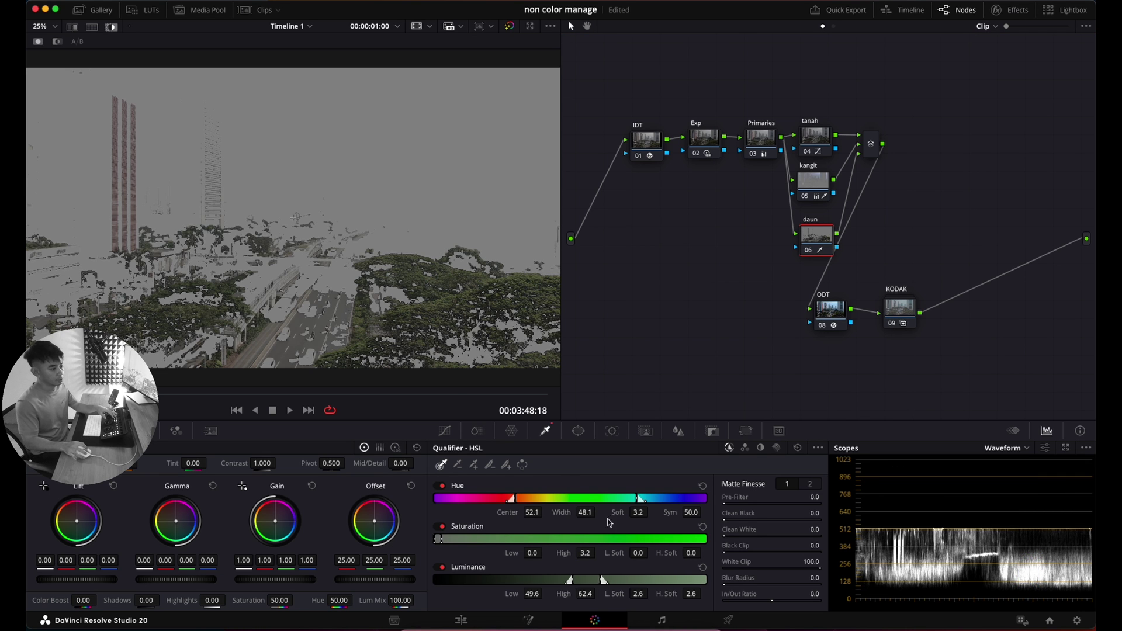
left_click_drag(584, 511, 415, 501)
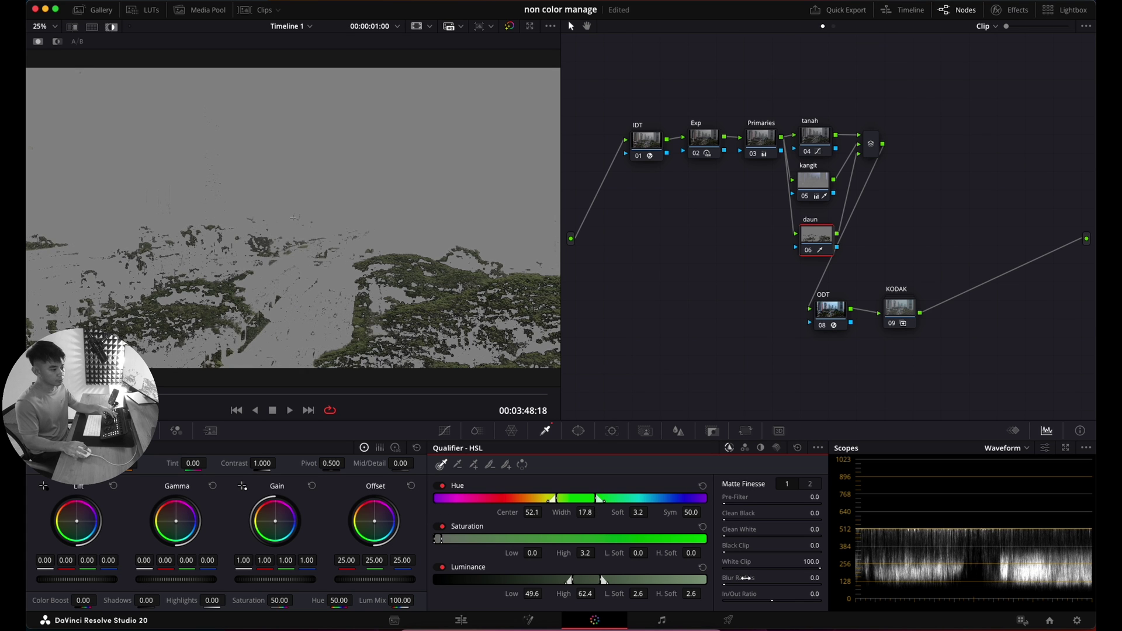
left_click_drag(823, 578, 874, 576)
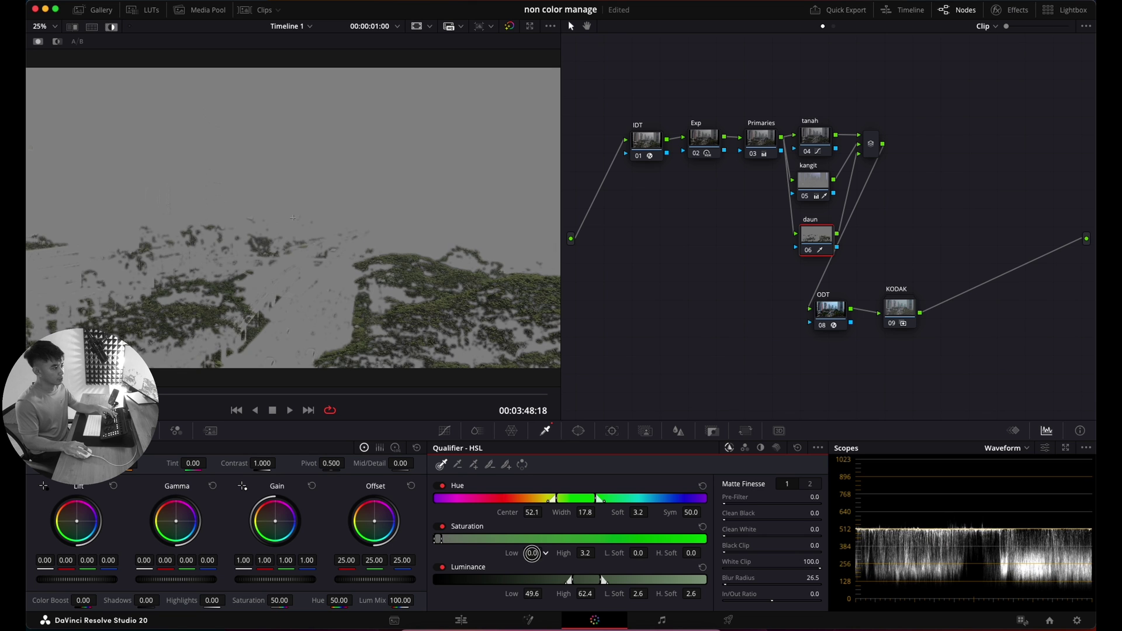
left_click_drag(730, 577, 922, 567)
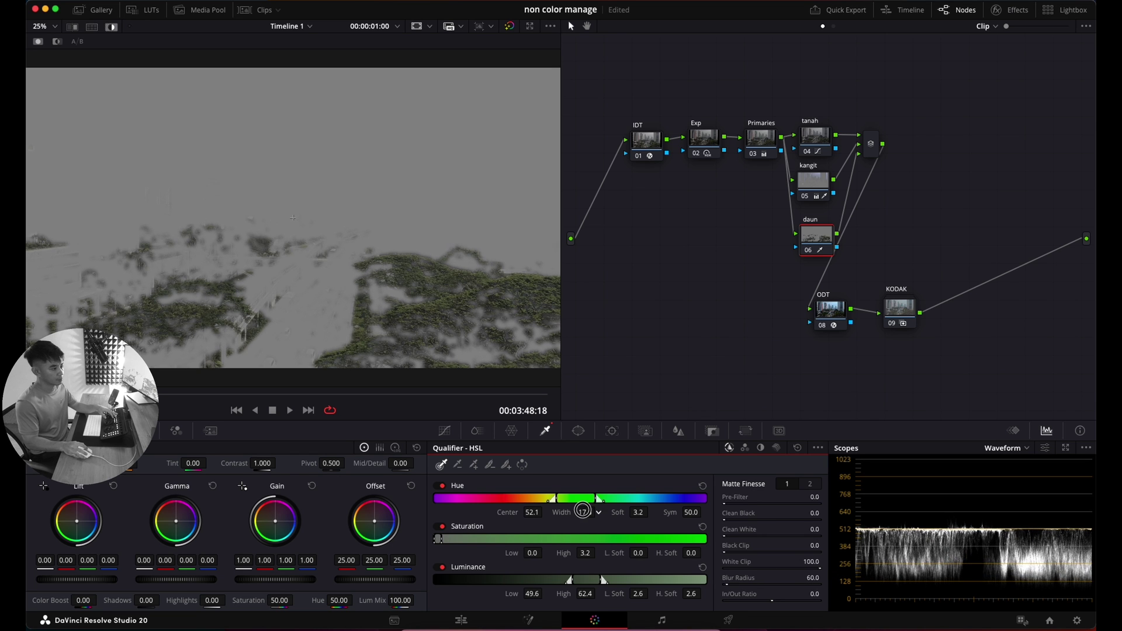
Refine the foliage key with luminance low at 51.9 and hue center at 51.0, and turn off the matte highlight.
left_click_drag(533, 593, 543, 594)
left_click_drag(532, 512, 519, 512)
key("shift+h")
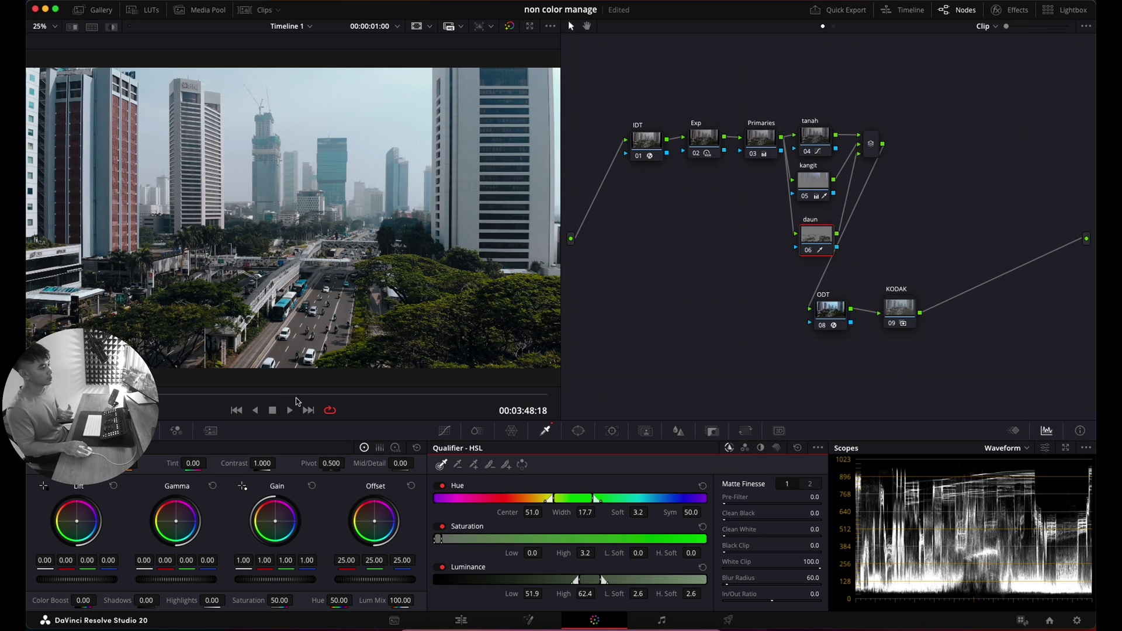
Go to the tree-filled frame at 00:00:07:15 and compare it with the daun node off and on.
left_click_drag(318, 393, 358, 398)
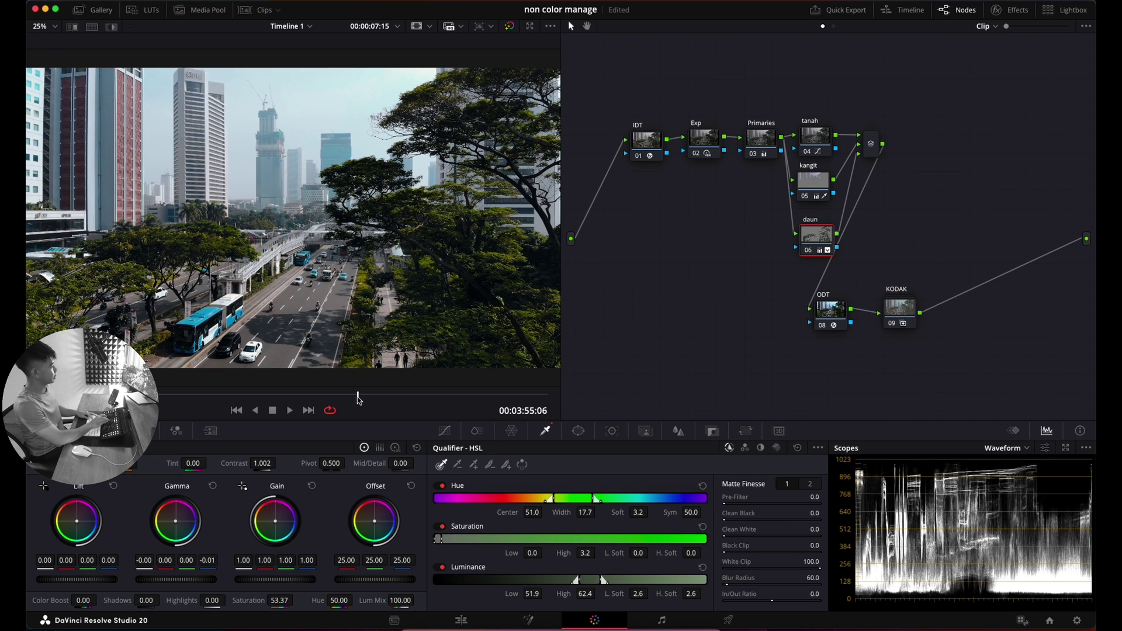
key("ctrl+d")
key("ctrl+d")
key("ctrl+d")
key("ctrl+d")
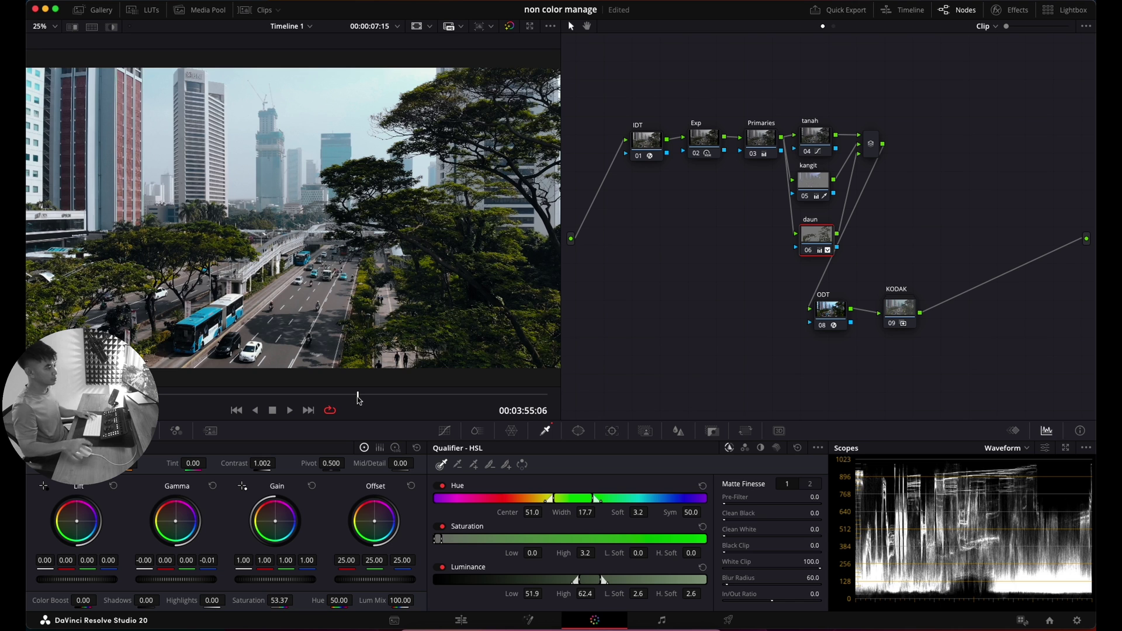
Examine the tree canopy up close while toggling the daun node to judge its effect on the leaves.
scroll(492, 221, "up", 3)
scroll(492, 221, "up", 1)
key("ctrl+d")
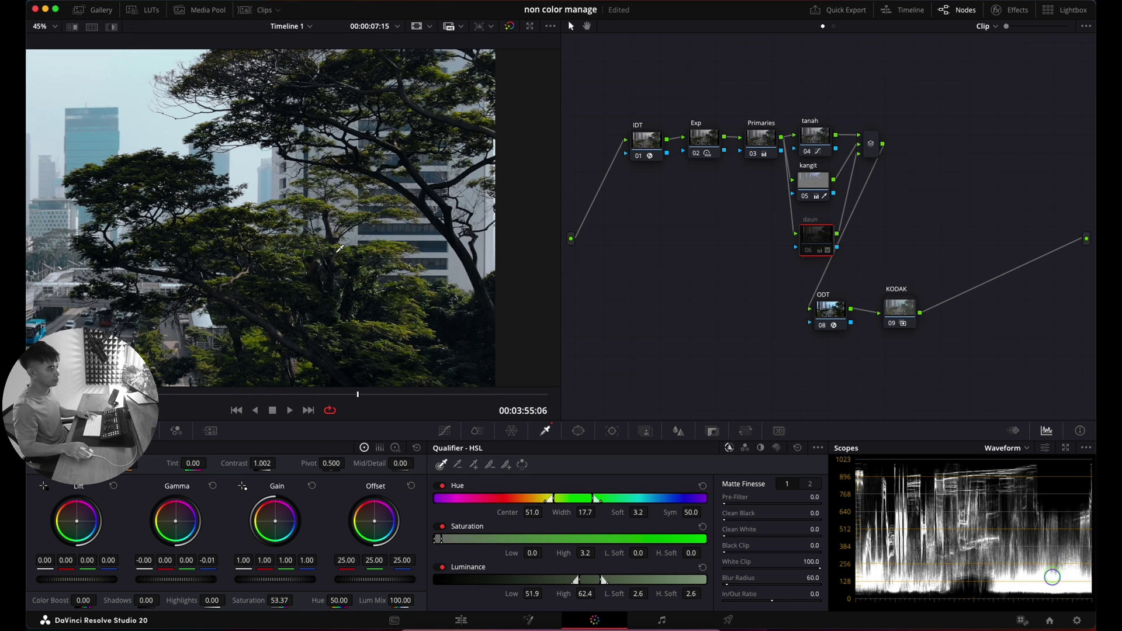
key("ctrl+d")
key("ctrl+d")
key("ctrl+d")
key("ctrl+d")
key("ctrl+d")
scroll(341, 228, "down", 3)
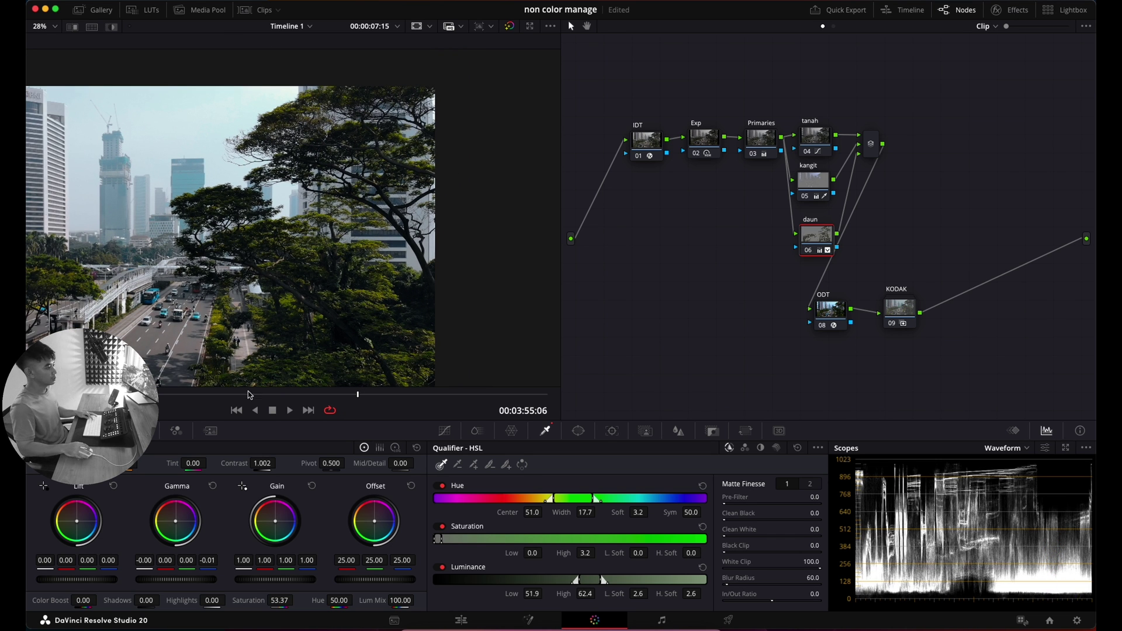
Return to the frame at 00:00:01:00 and compare its foliage repeatedly with and without the daun node.
left_click_drag(71, 395, 52, 395)
key("super+d")
key("super+d")
key("super+d")
key("super+d")
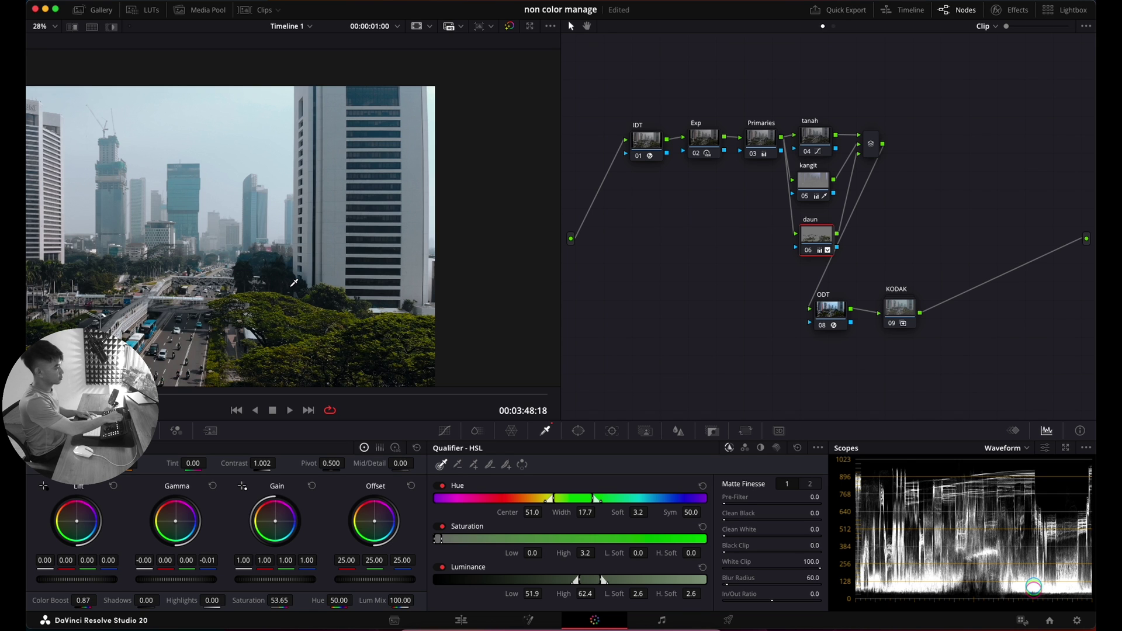
key("super+d")
key("super+d")
key("super+d")
key("super+d")
key("super+d")
key("super+d")
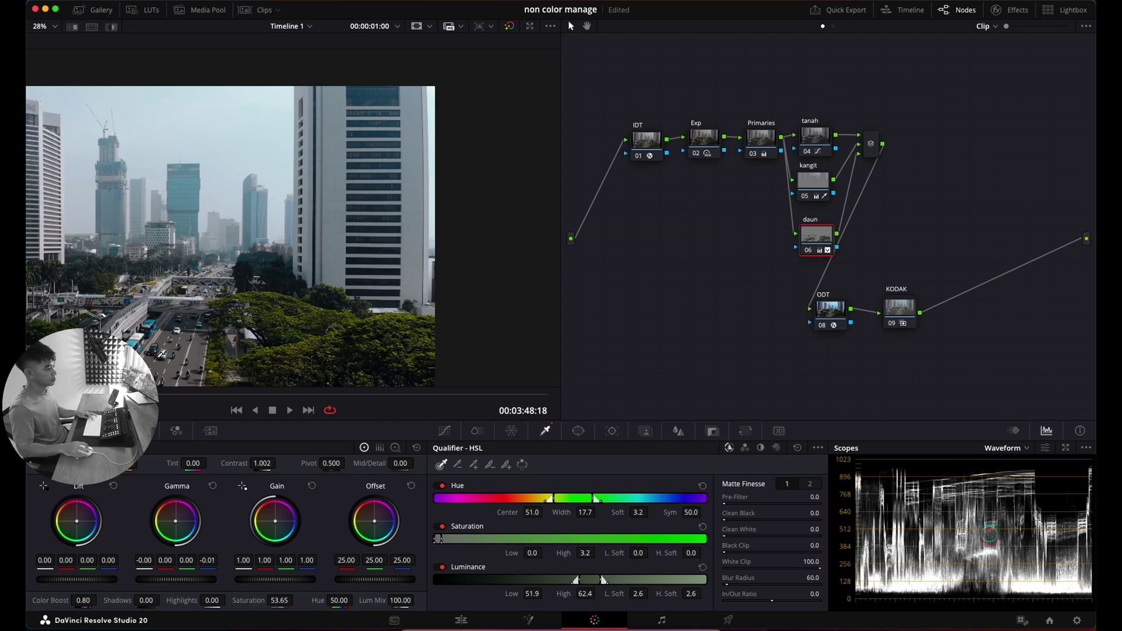
Scrub to a frame around 00:00:04:07 and check the daun node's effect on its trees.
mouse_move(188, 399)
left_mouse_down()
mouse_move(413, 398)
mouse_move(531, 381)
mouse_move(375, 401)
mouse_move(178, 401)
left_mouse_up()
key("super+d")
key("super+d")
key("super+d")
key("super+d")
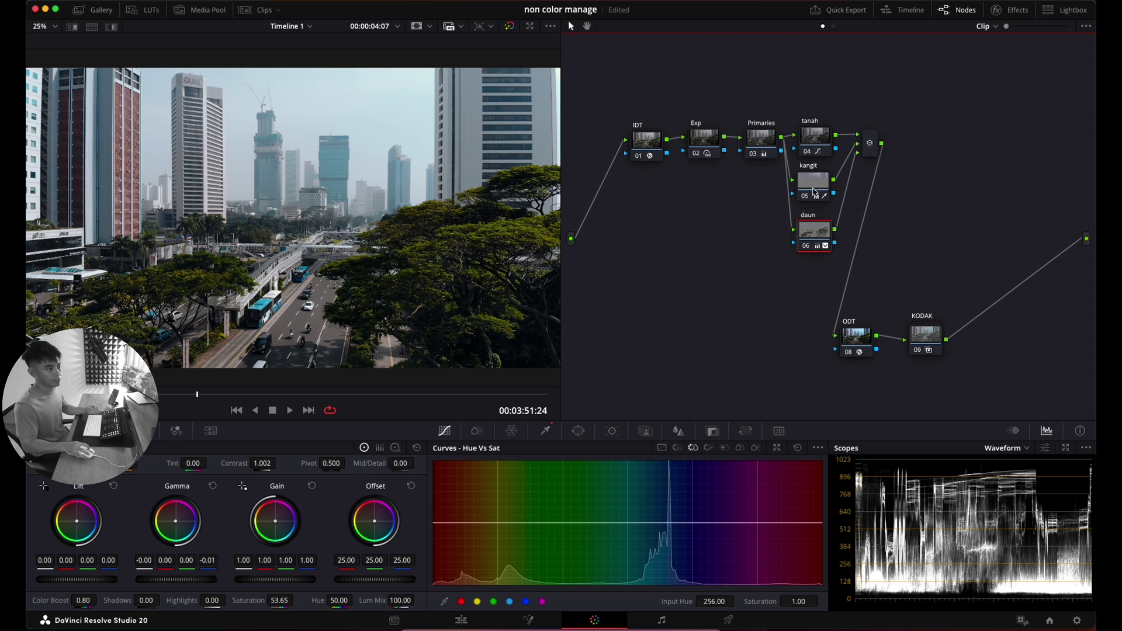
Relabel the kangit node as langit and, at frame 00:00:01:00, shift its Gain to 0.92 red, 0.97 green and 1.18 blue.
right_click(815, 191)
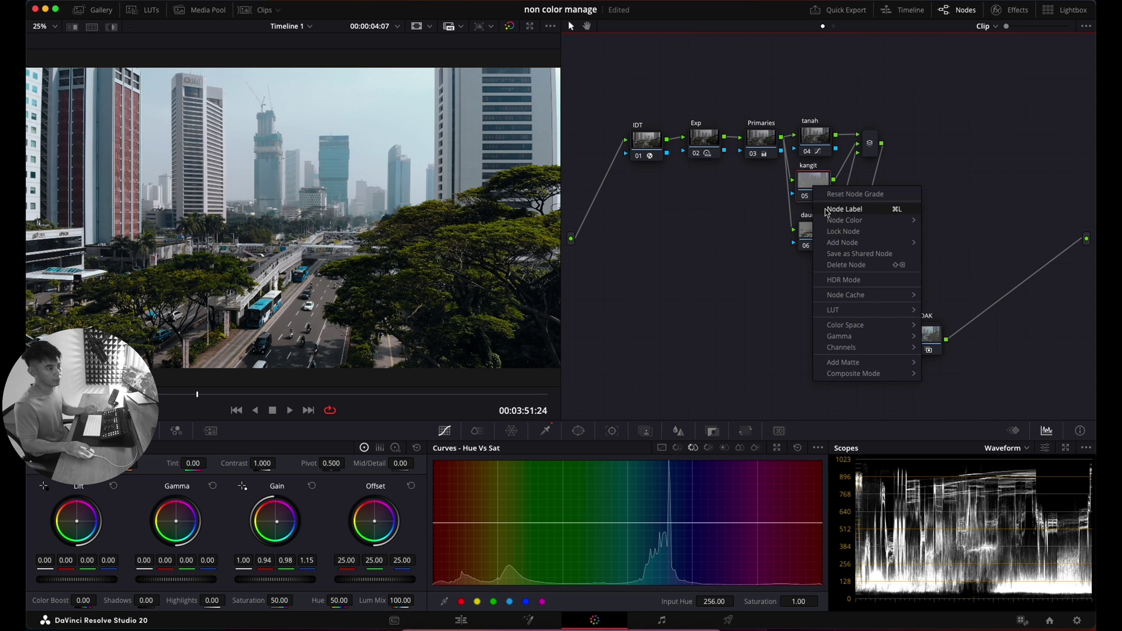
left_click(845, 209)
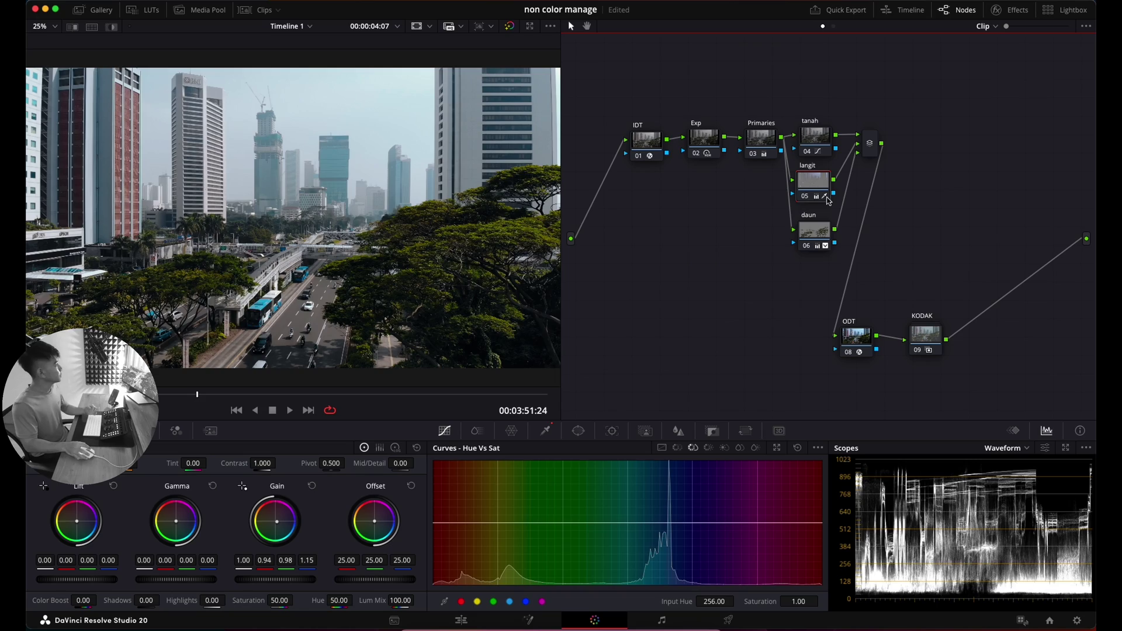
left_click_drag(218, 394, 155, 392)
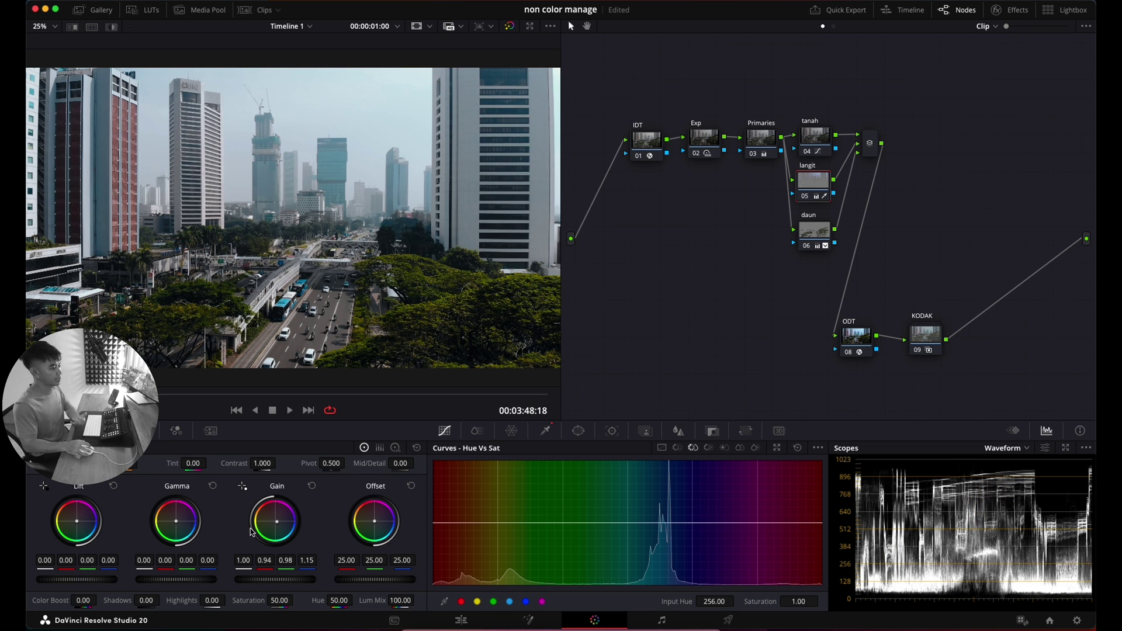
left_click_drag(260, 527, 260, 526)
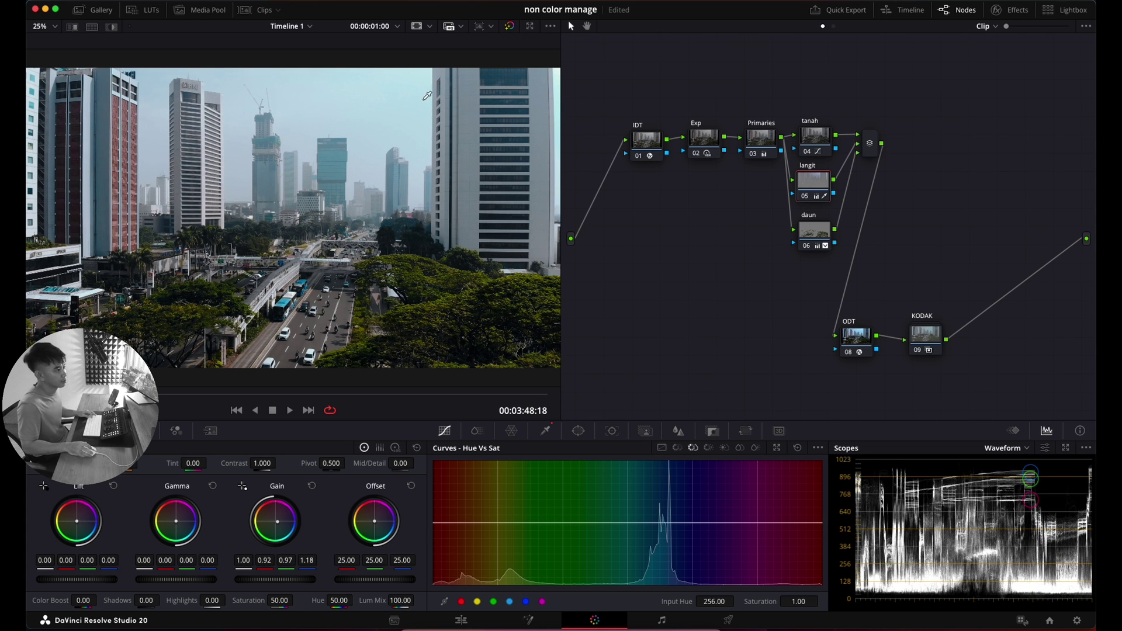
Inspect the sky up close for color banding with the langit node off and on.
scroll(421, 78, "up", 5)
scroll(421, 79, "up", 3)
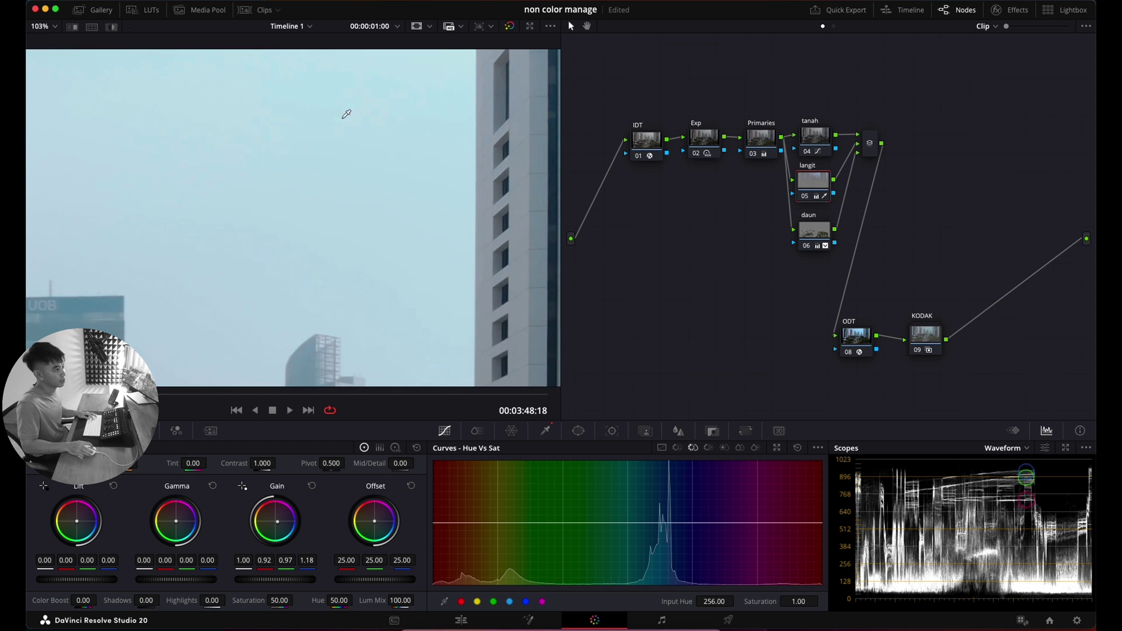
key("super+d")
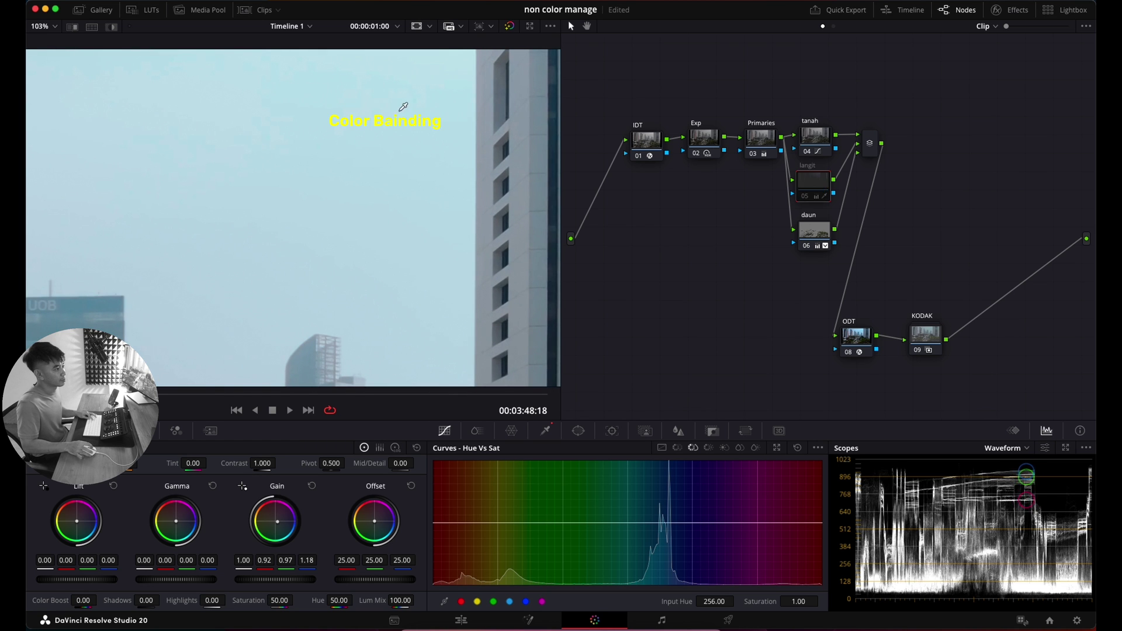
key("super+d")
scroll(390, 108, "down", 8)
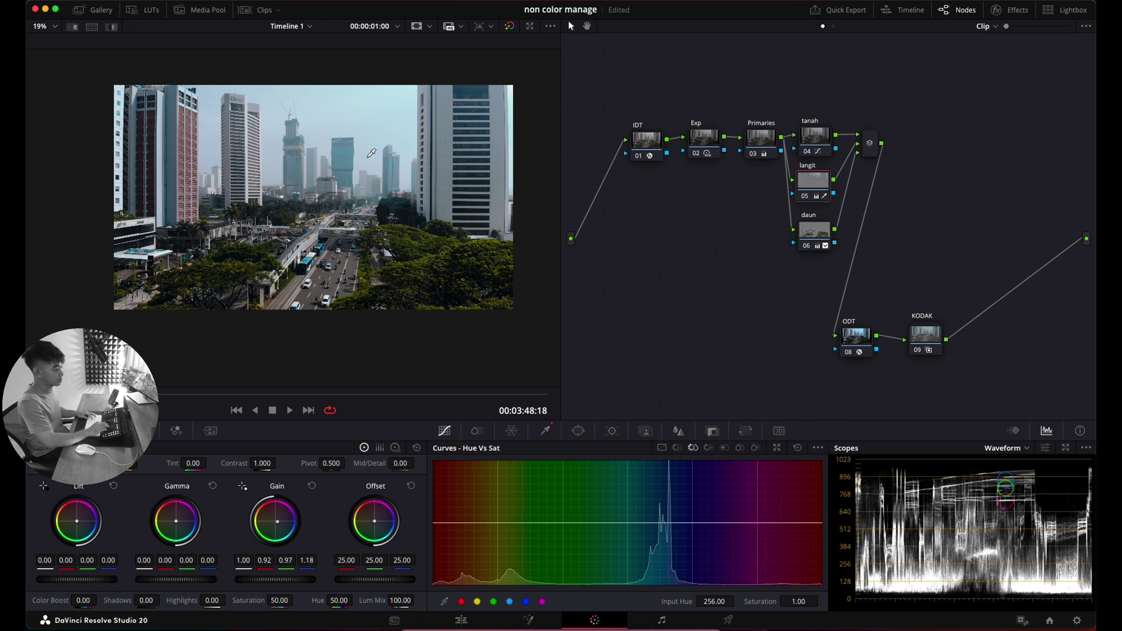
Compare the full skyline frame repeatedly with the langit node disabled and enabled.
key("super+d")
key("super+d")
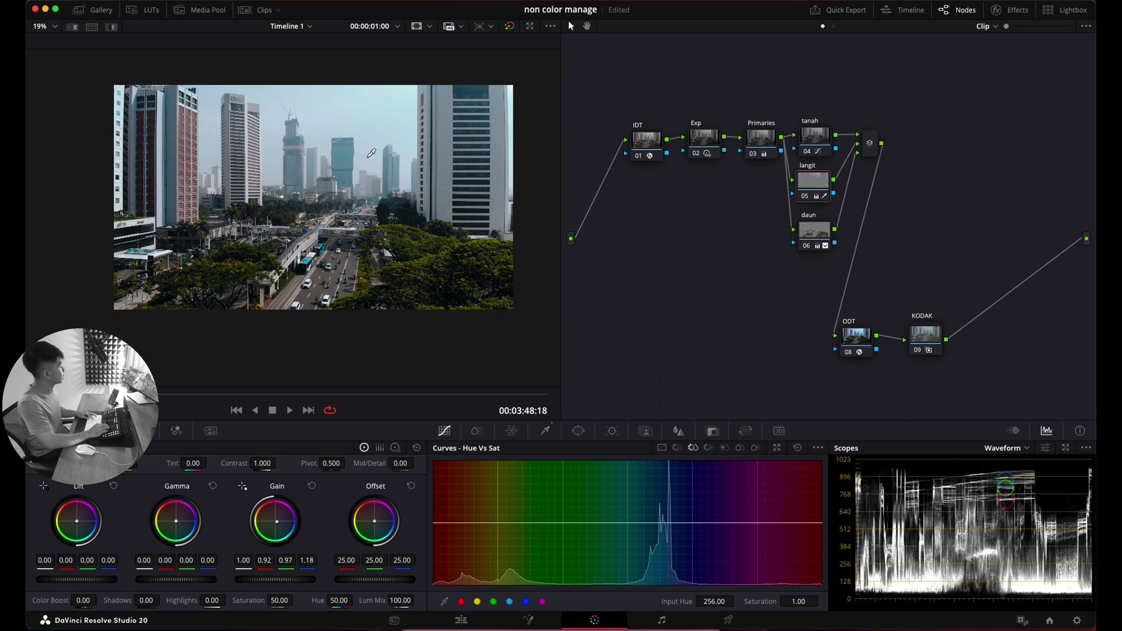
key("super+d")
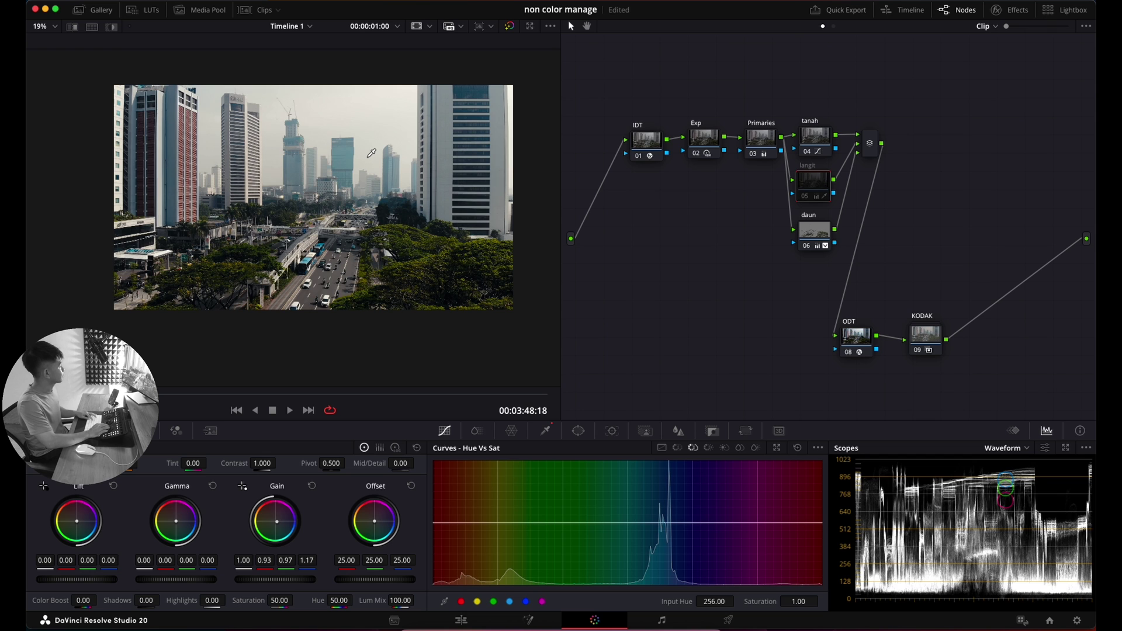
key("super+d")
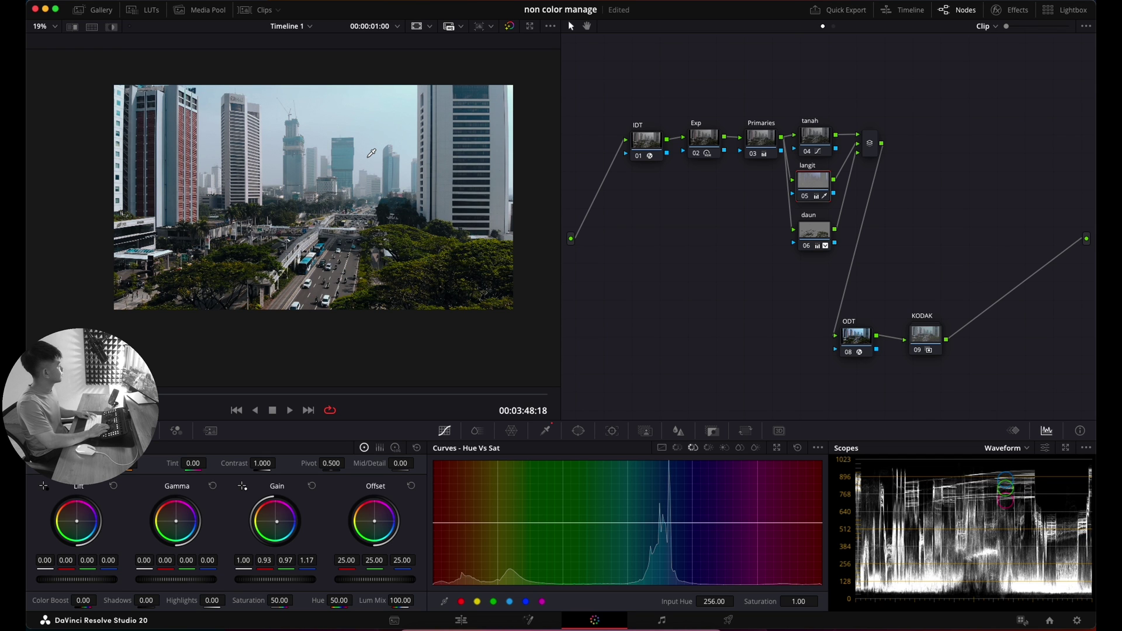
key("super+d")
key("super+d")
key("super+d")
key("super+d")
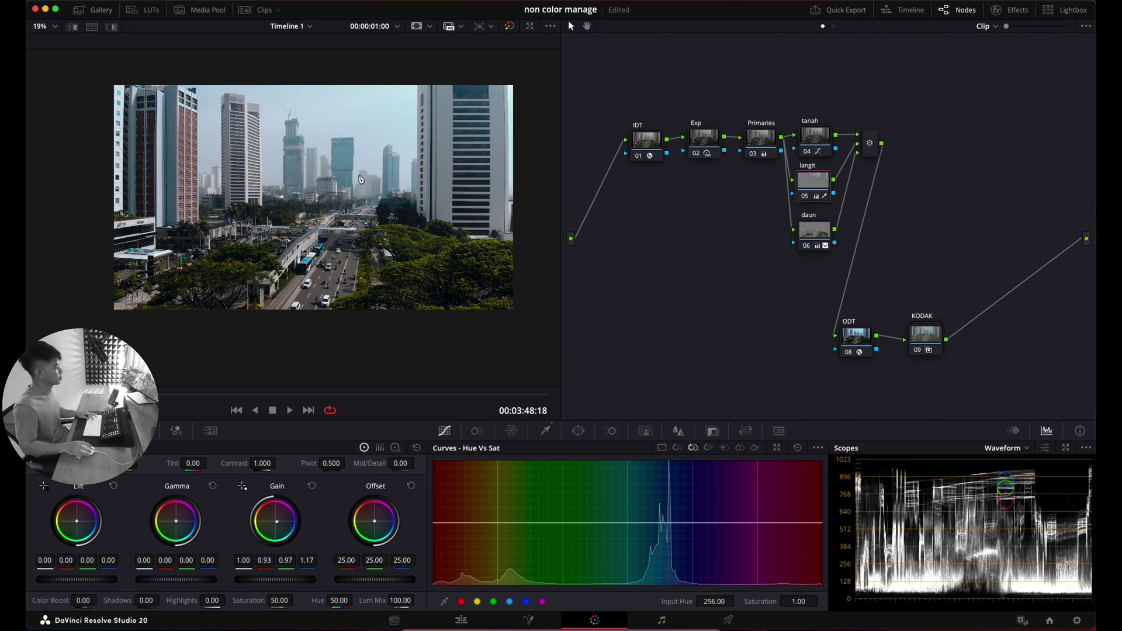
scroll(280, 240, "up", 2)
left_click_drag(288, 401, 88, 409)
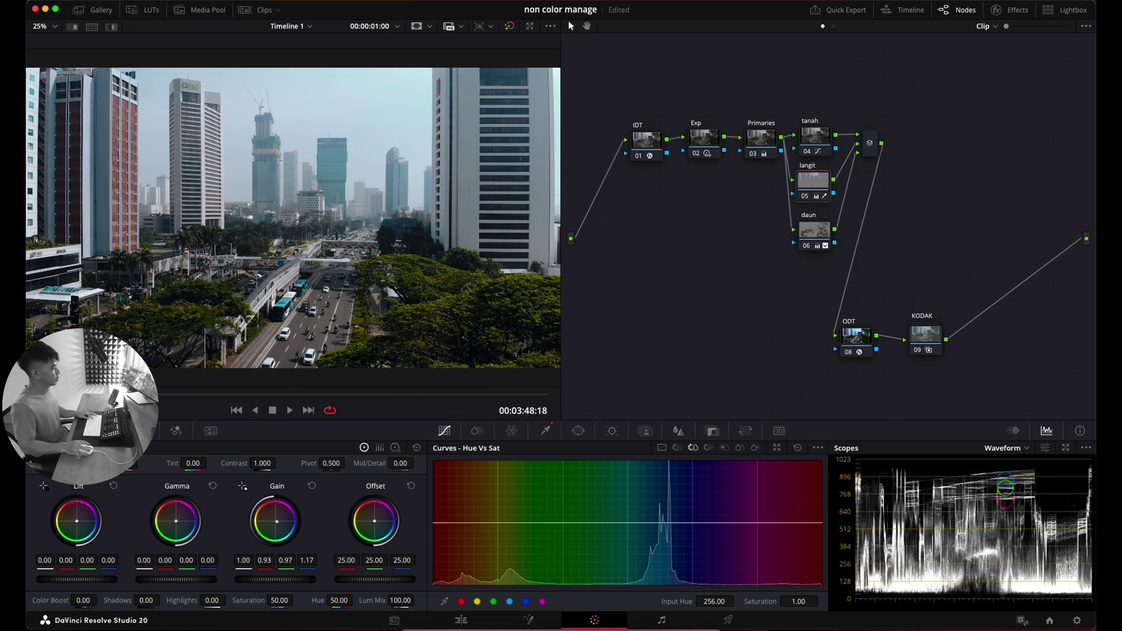
Add a gradient window to the langit node over the sky, with tilt about 66.3 and softness about 18.6, and highlight its matte.
left_click(578, 431)
left_click(452, 594)
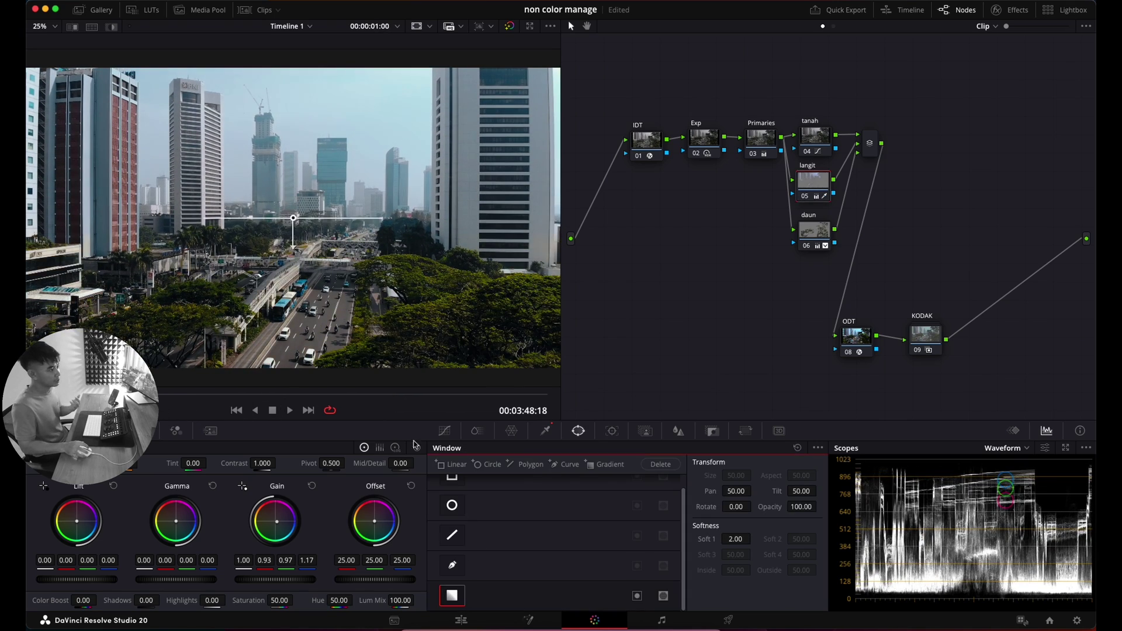
scroll(348, 214, "down", 2)
left_click_drag(295, 225, 294, 275)
key("shift+h")
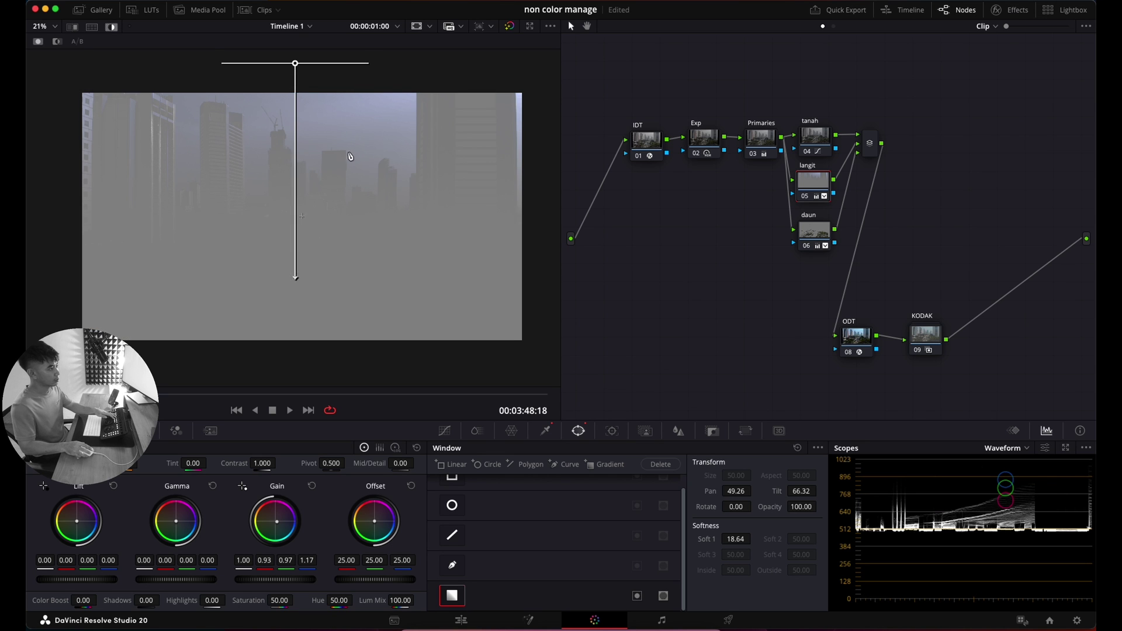
Extend the sky gradient to tilt about 69.3 and softness about 23.4, and turn off the matte highlight.
scroll(348, 155, "down", 1)
left_click_drag(305, 84, 306, 59)
left_click_drag(303, 236, 302, 283)
key("shift+h")
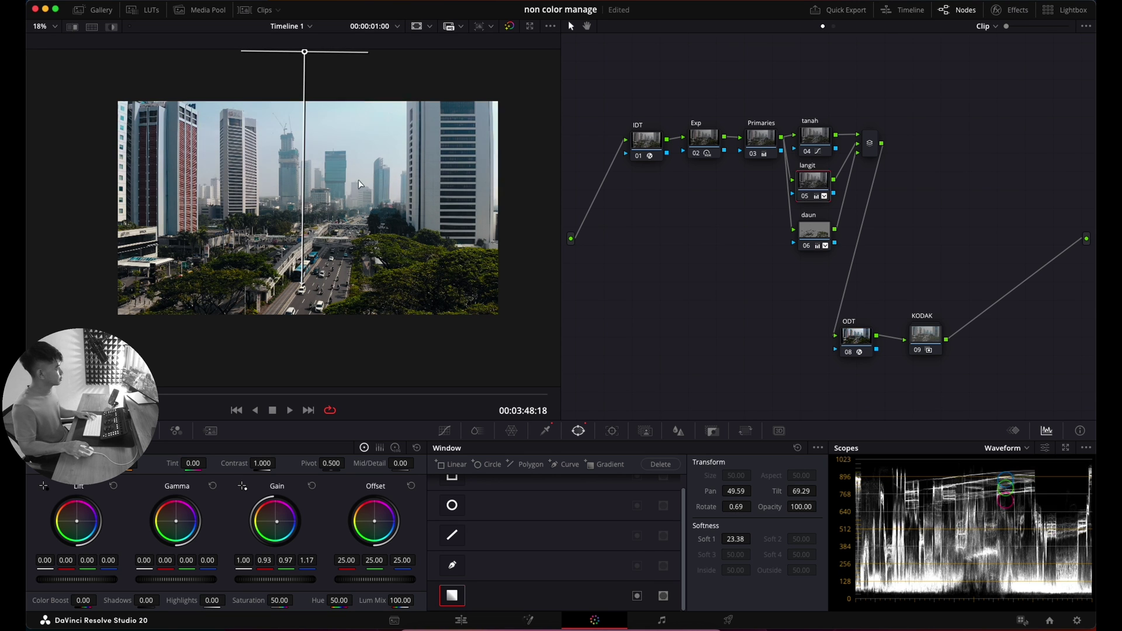
Check the frame without the gradient window, re-enable it and adjust its softness to about 24.5 and rotation to 0.40.
left_click(453, 596)
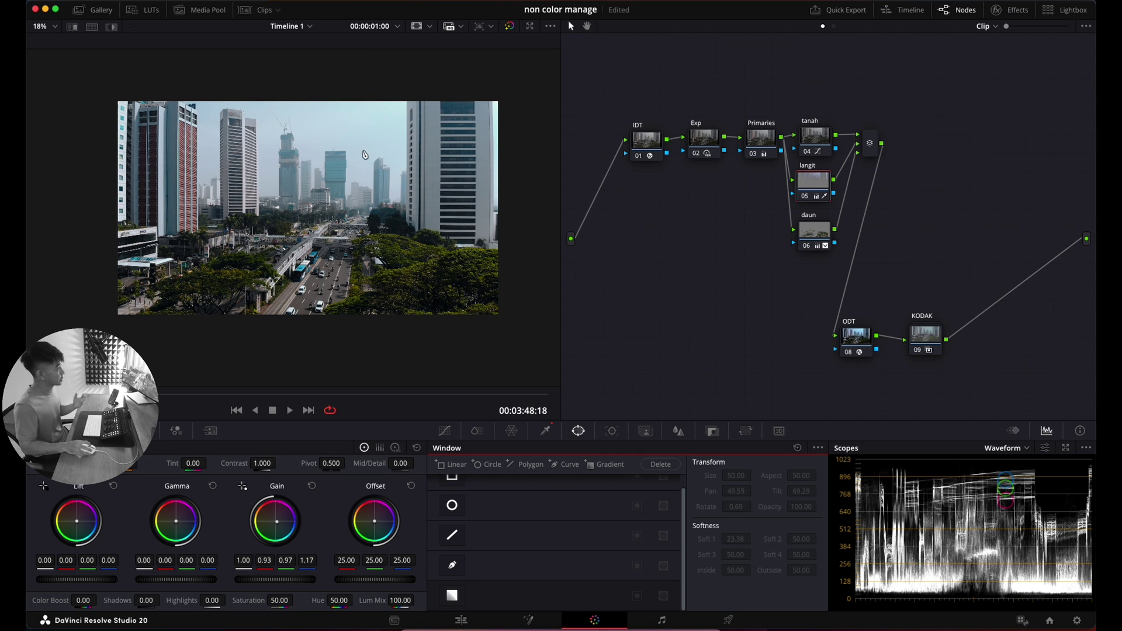
left_click(453, 594)
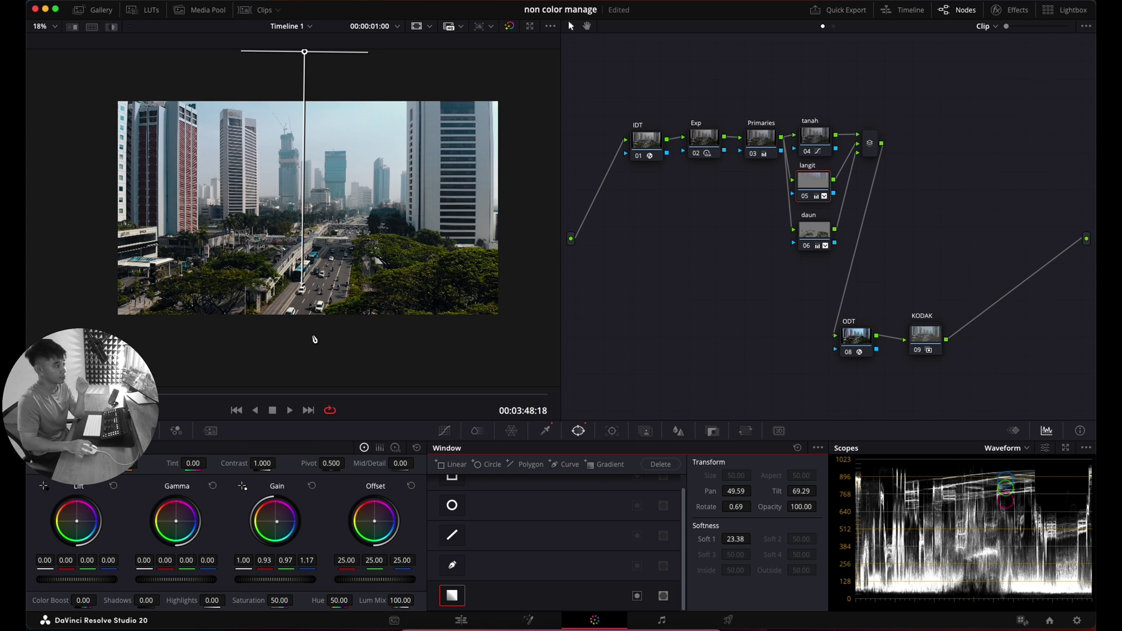
left_click_drag(303, 284, 310, 290)
Toggle the langit node repeatedly, in full view and closer up, to examine the gradient-limited sky color.
key("super+d")
key("super+d")
key("super+d")
key("super+d")
key("super+d")
key("super+d")
key("super+d")
key("super+d")
key("super+d")
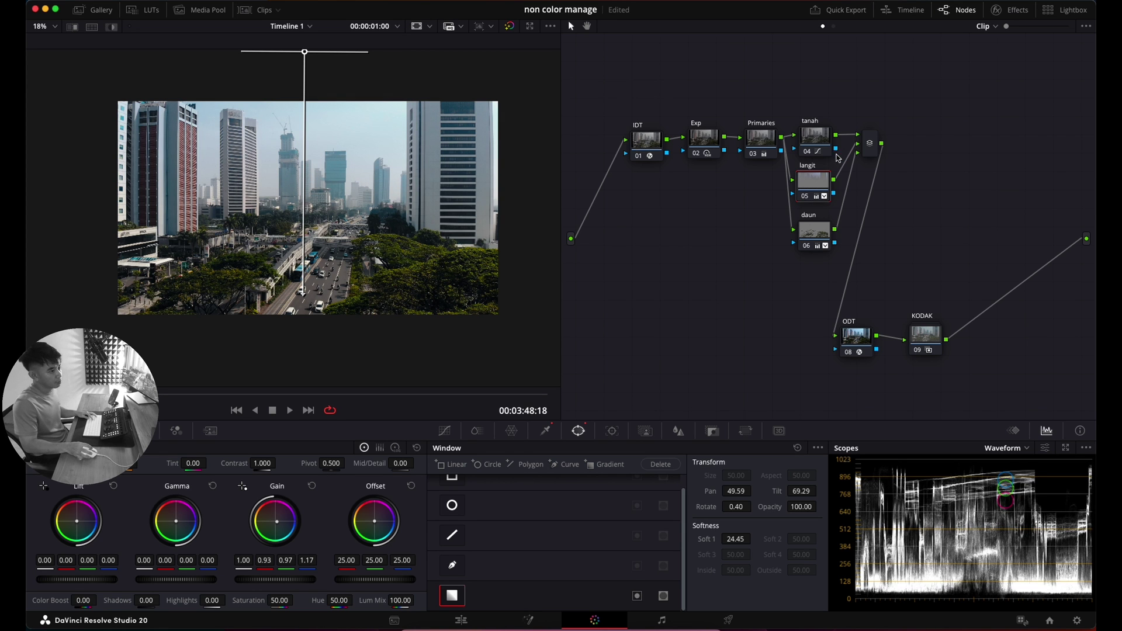
scroll(236, 156, "up", 3)
key("super+d")
key("super+d")
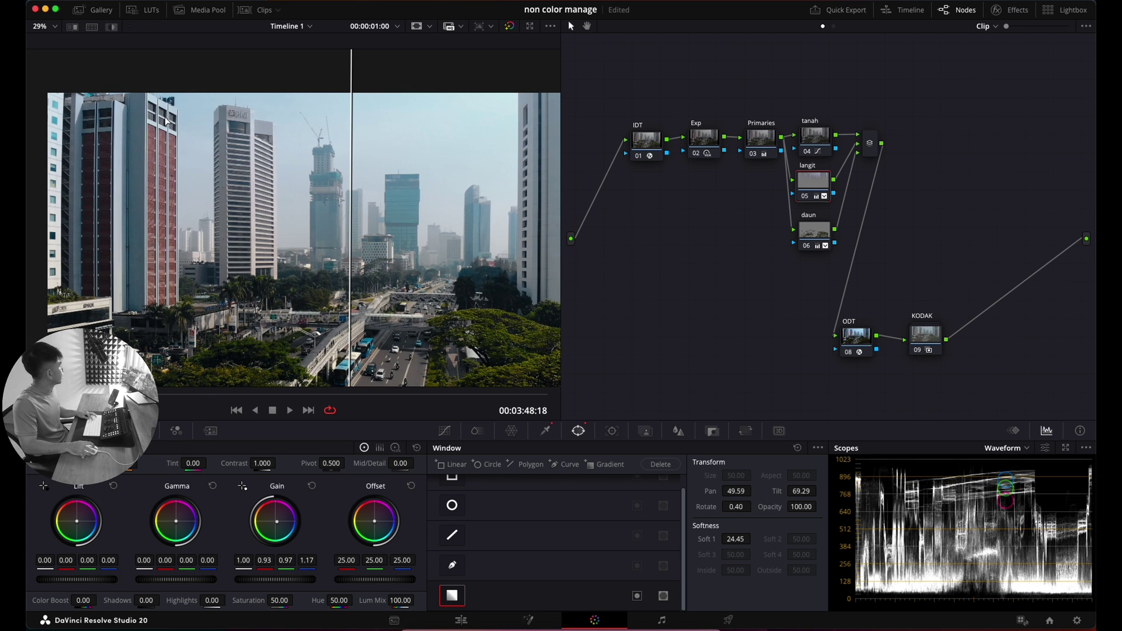
scroll(446, 257, "down", 1)
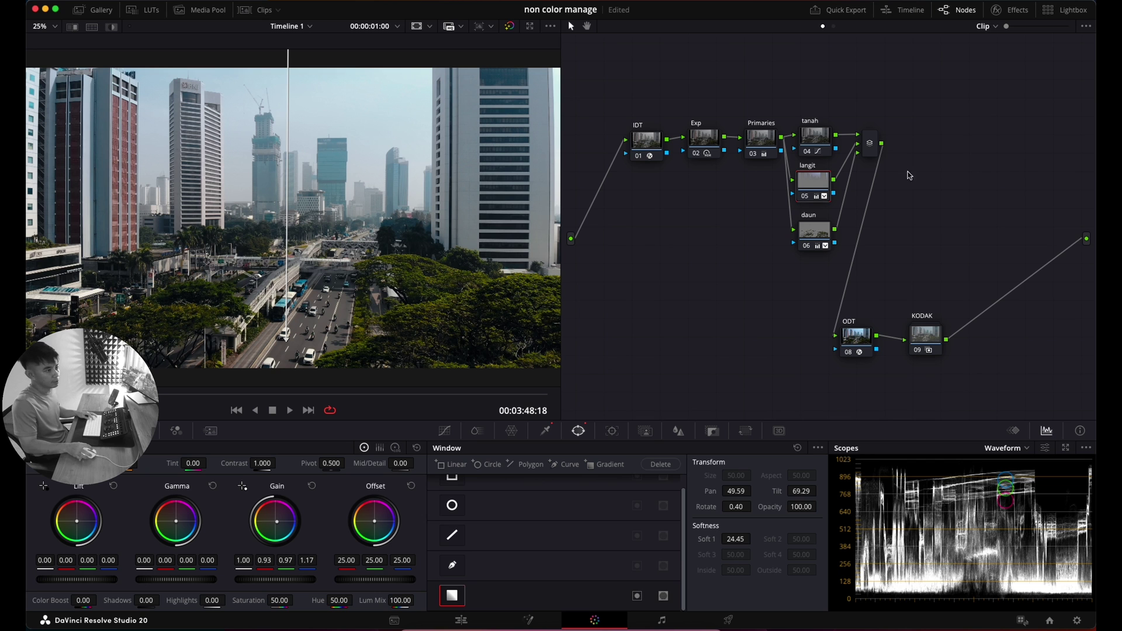
Add a serial node after the layer mixer and give it a circular window.
left_click(872, 152)
key("alt+s")
scroll(345, 258, "down", 2)
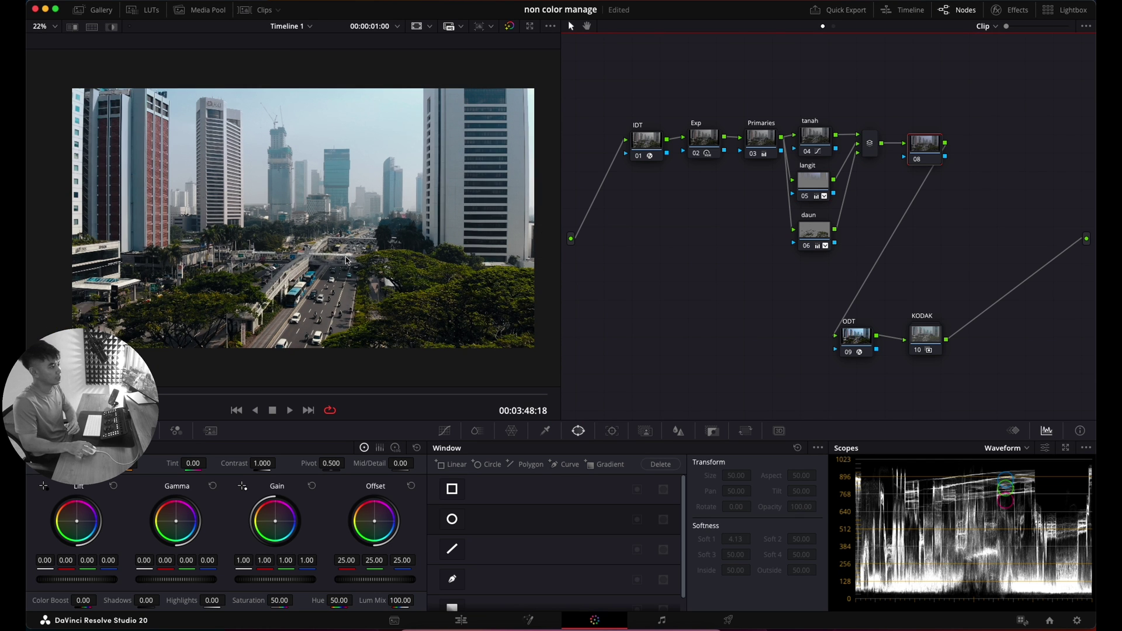
left_click(458, 521)
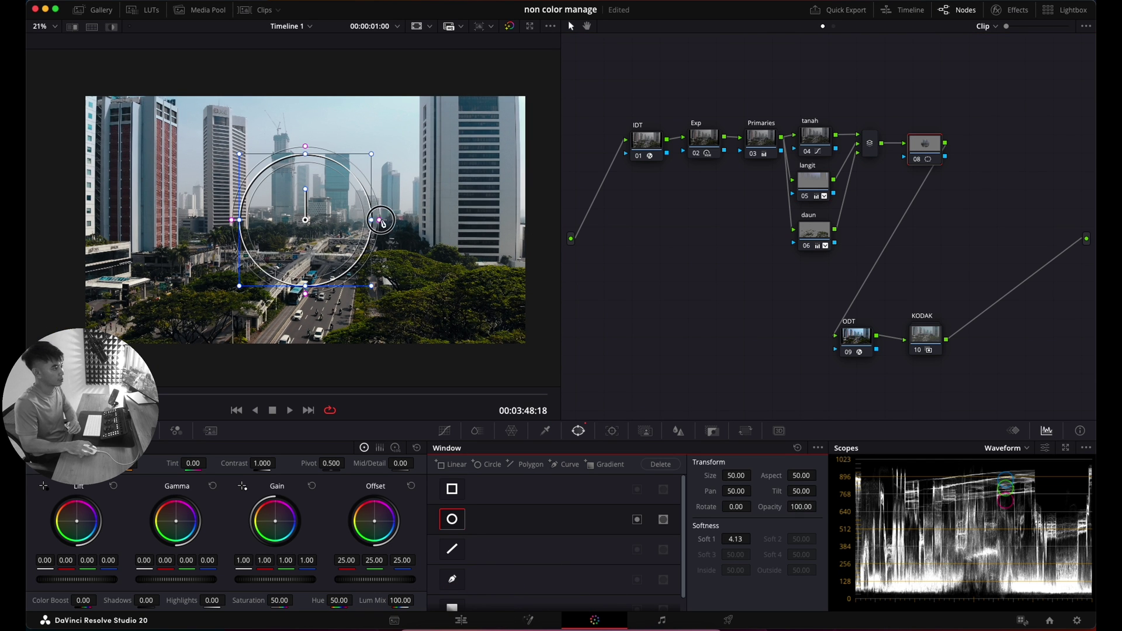
Stretch the circular window into a frame-filling ellipse with size about 60.6, aspect about 72.4 and softness about 36.
left_click_drag(376, 221, 481, 220)
left_click_drag(305, 284, 306, 329)
left_click_drag(482, 220, 526, 233)
left_click_drag(305, 327, 307, 344)
scroll(351, 345, "down", 3)
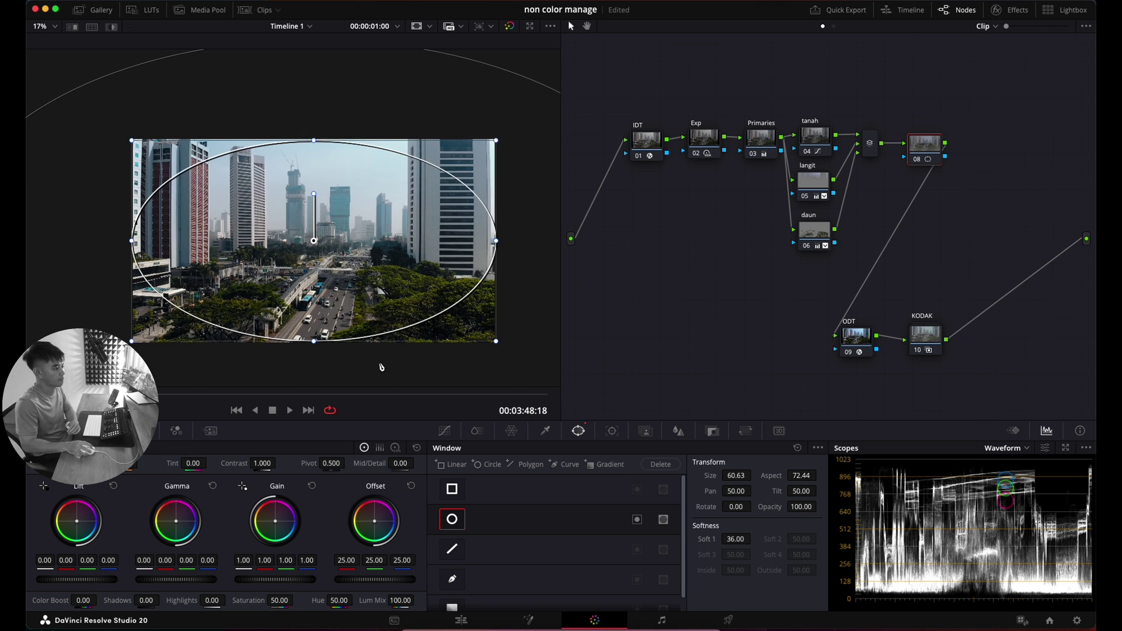
Invert the circular window so it affects the frame's edges, and label its node "out".
left_click(638, 520)
scroll(310, 233, "up", 4)
scroll(504, 342, "down", 1)
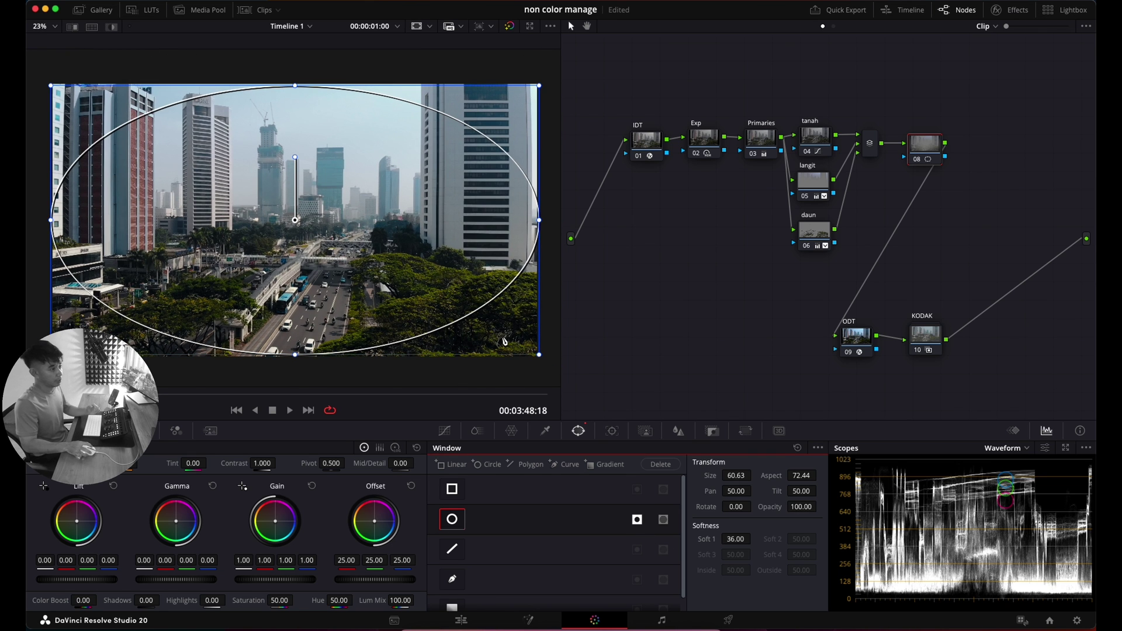
right_click(925, 142)
left_click(938, 172)
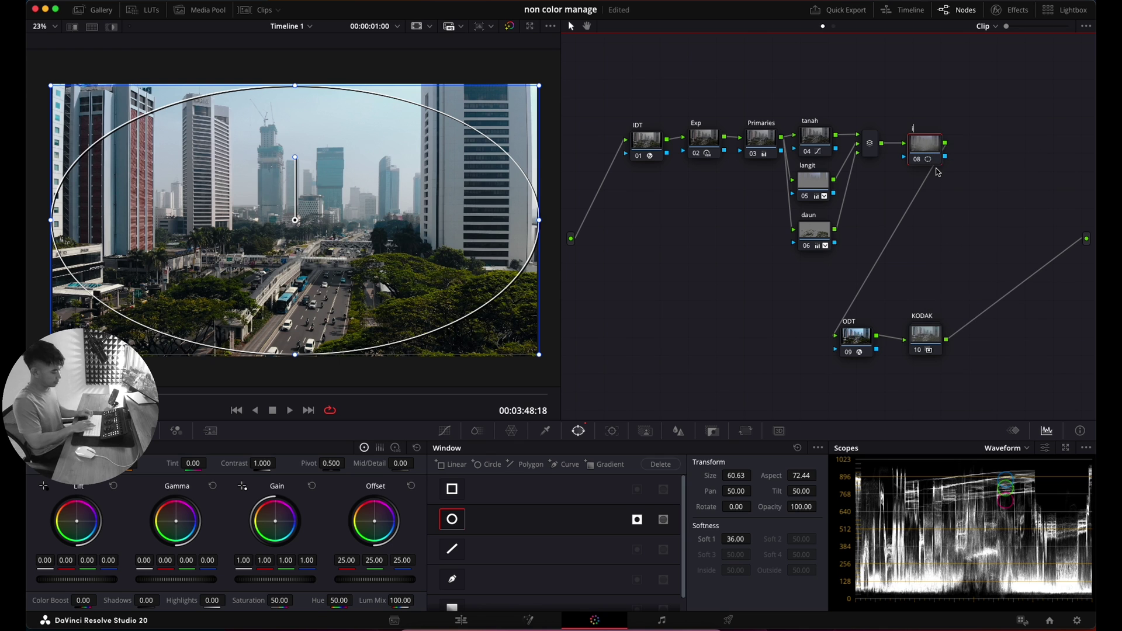
type("out")
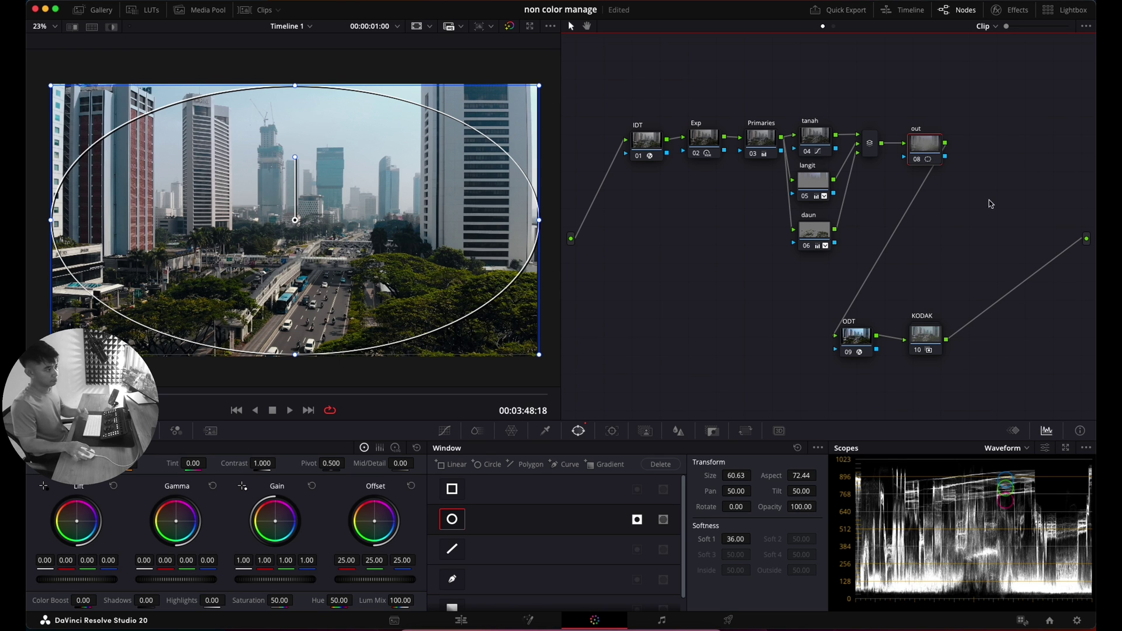
Pull the out node's custom curve slightly down at the midtones and compare the frame with and without the vignette.
left_click(447, 432)
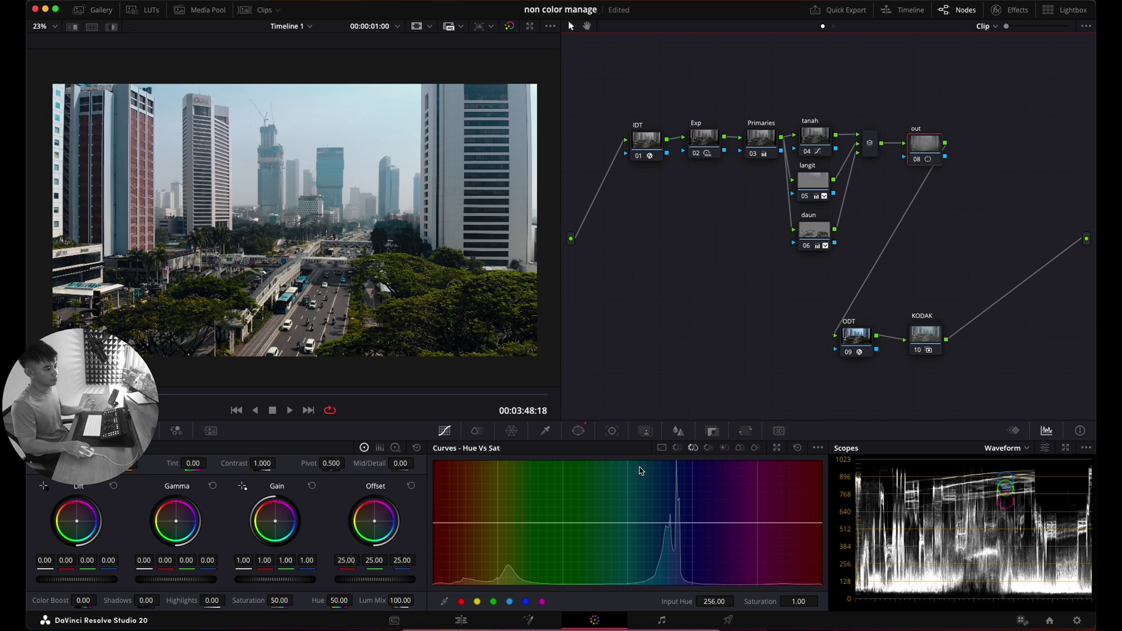
left_click(661, 447)
left_click_drag(574, 535, 569, 541)
key("super+d")
key("super+d")
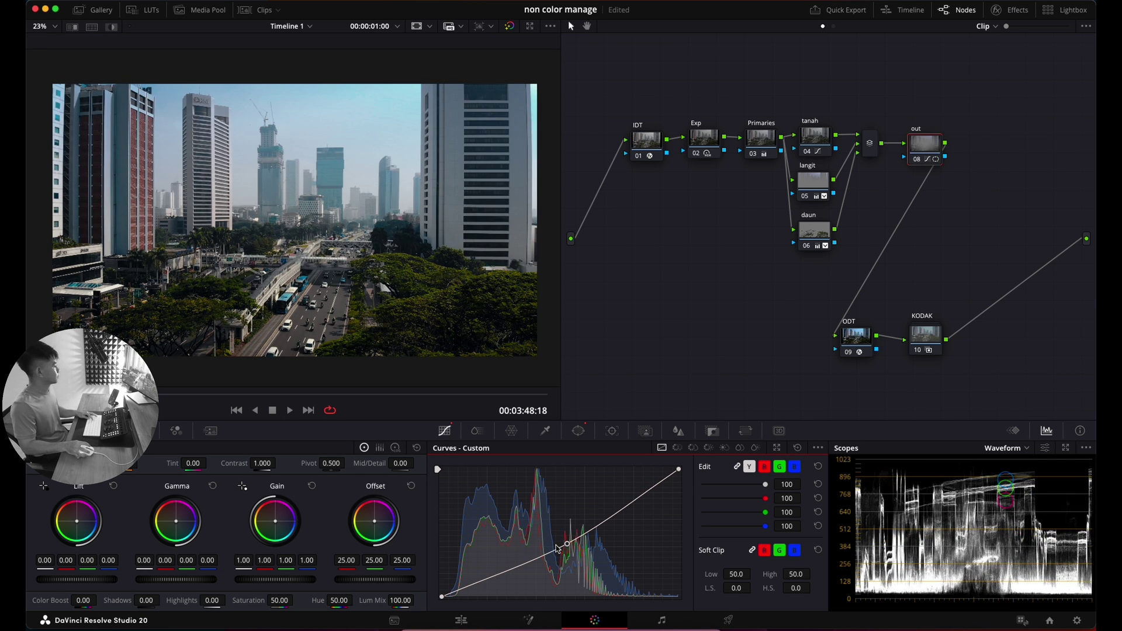
left_click_drag(446, 396, 196, 390)
key("super+d")
key("super+d")
Heighten the elliptical window slightly beyond the frame, to size about 62.7 and aspect about 69.9.
left_click(579, 431)
scroll(304, 336, "down", 1)
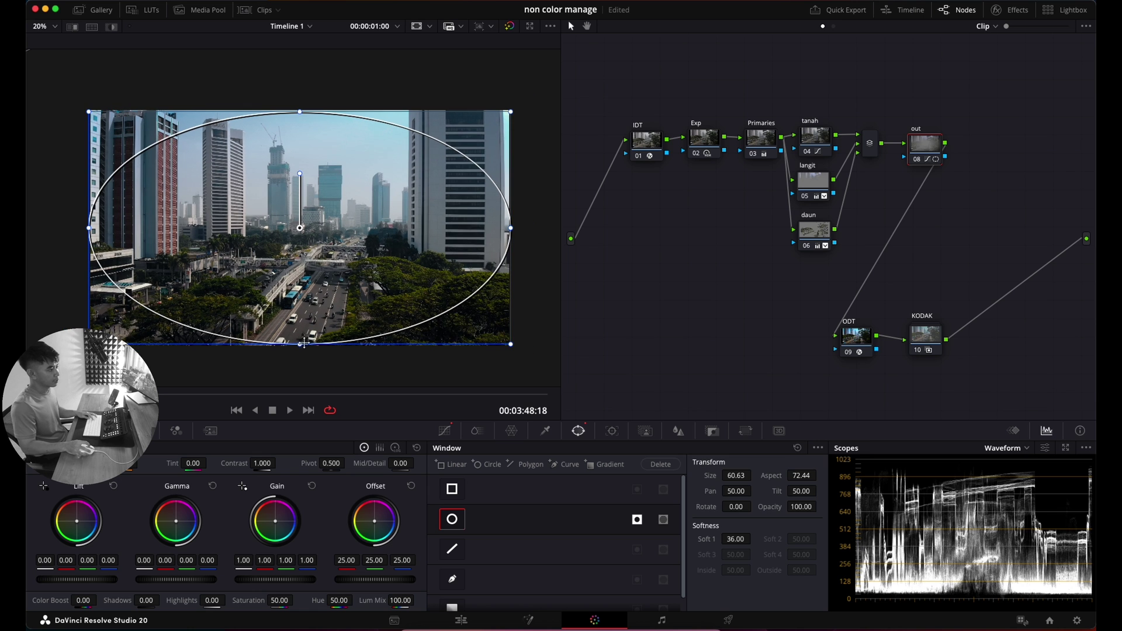
left_click_drag(300, 346, 300, 355)
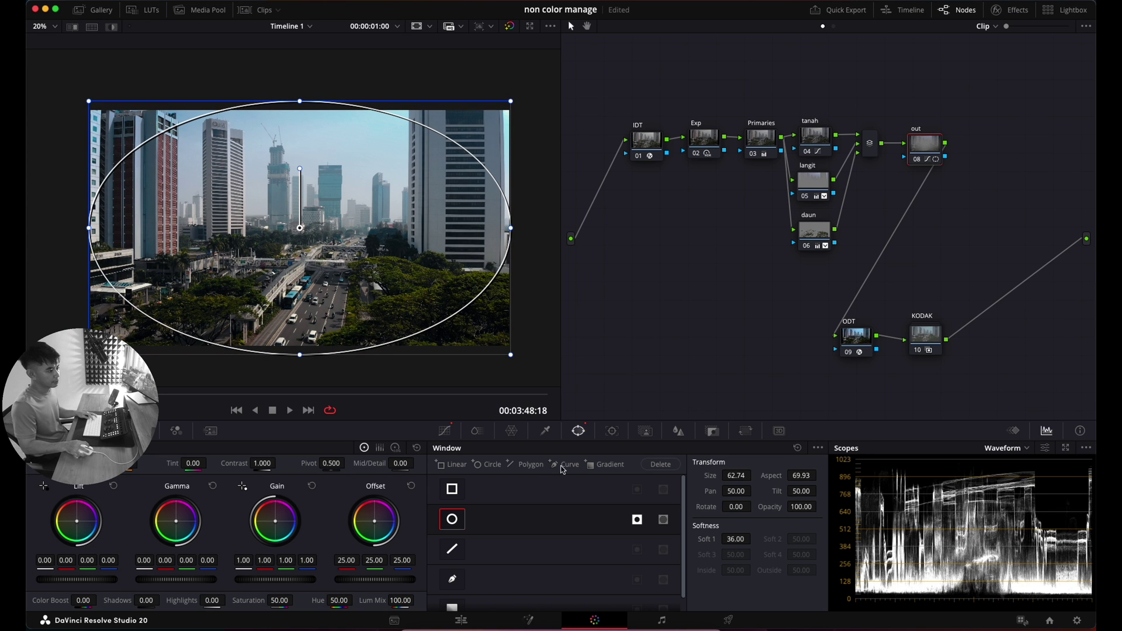
Add a second circular window over the upper-right building, size about 50 and aspect about 69, and switch its mask mode.
left_click(492, 465)
left_click_drag(300, 228, 478, 122)
left_click_drag(550, 123, 526, 234)
left_click(663, 595)
left_click_drag(415, 121, 377, 123)
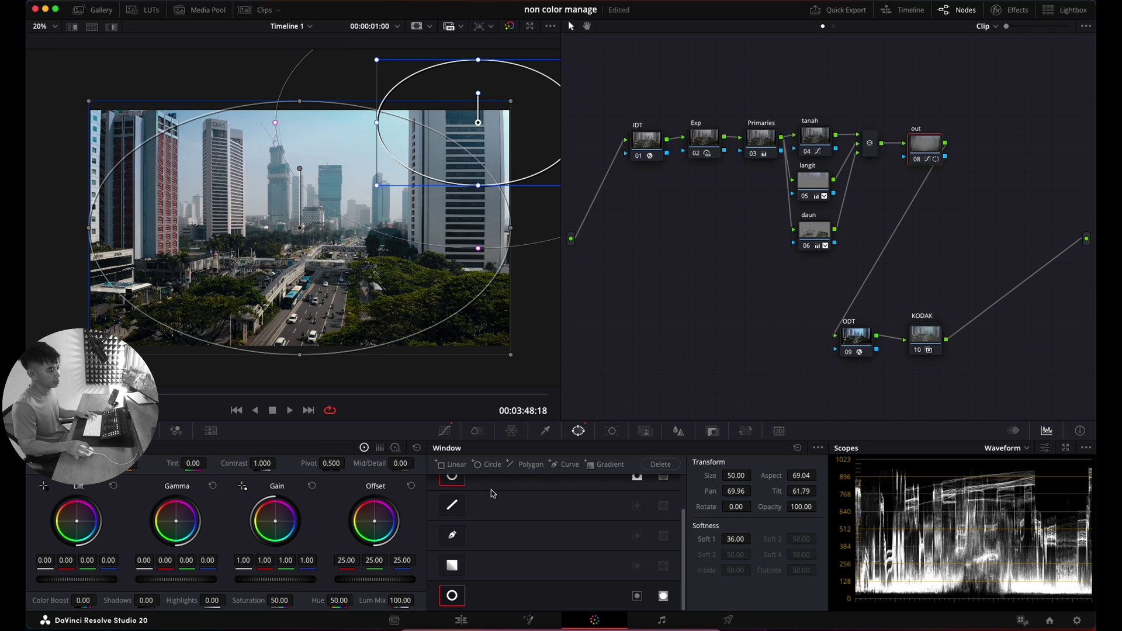
Add a third circular window over the upper-left buildings, size about 41 and aspect about 75, and switch its mask mode.
left_click(489, 464)
left_click_drag(367, 249, 212, 120)
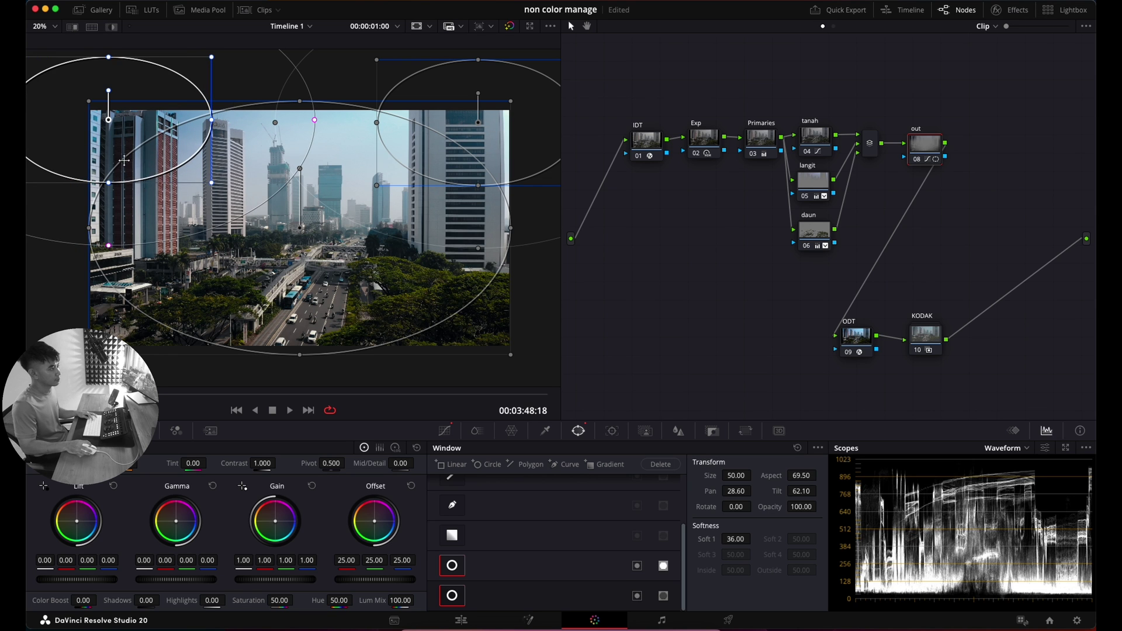
left_click_drag(108, 182, 116, 174)
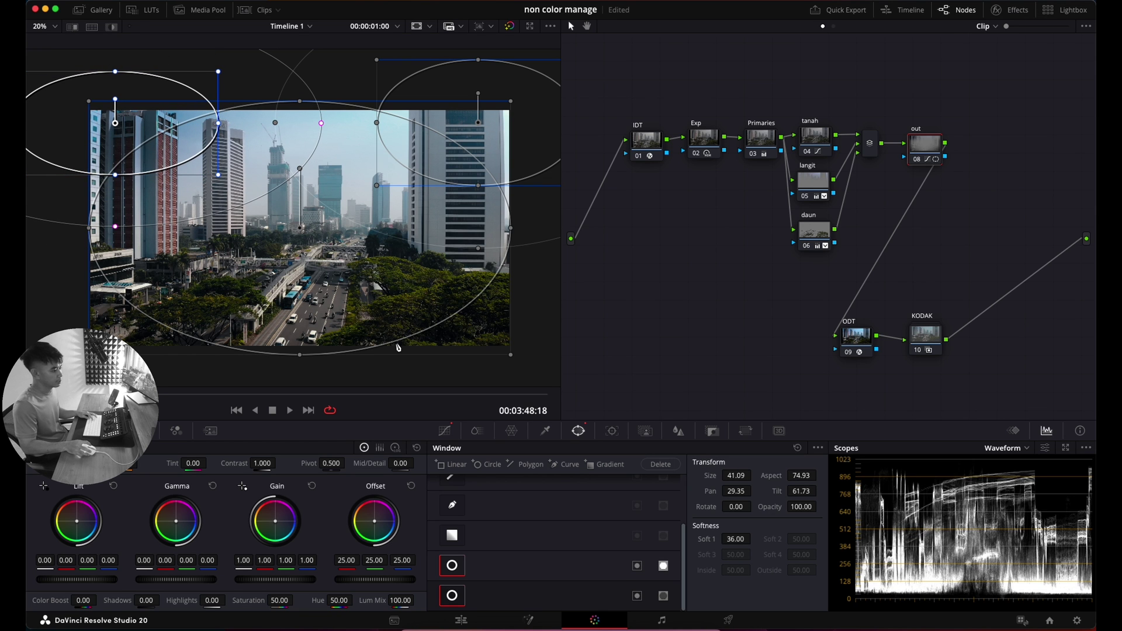
left_click(663, 596)
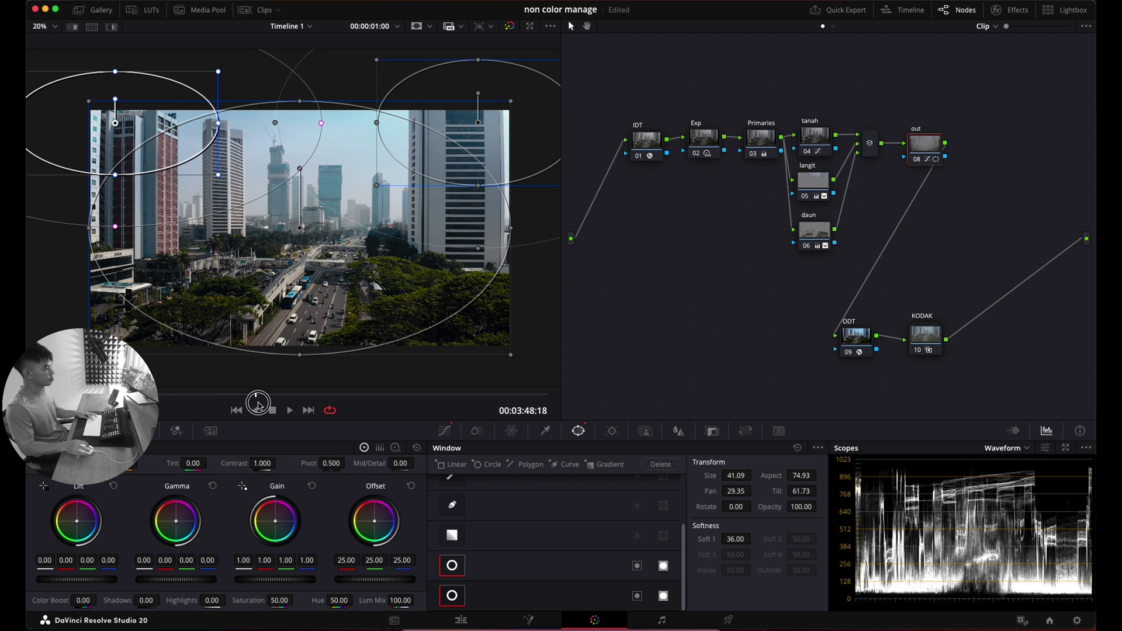
Check the vignette on a frame further into the clip and raise the out node's curve midpoint slightly.
left_click(287, 408)
left_click_drag(287, 409, 419, 406)
left_click(445, 430)
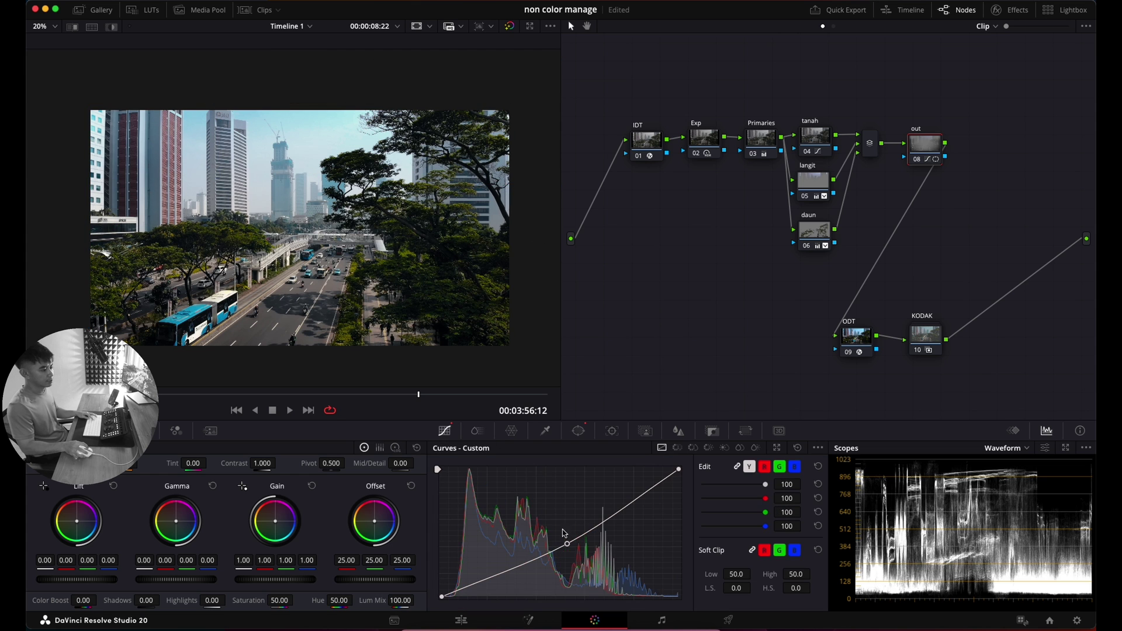
left_click_drag(569, 547, 565, 542)
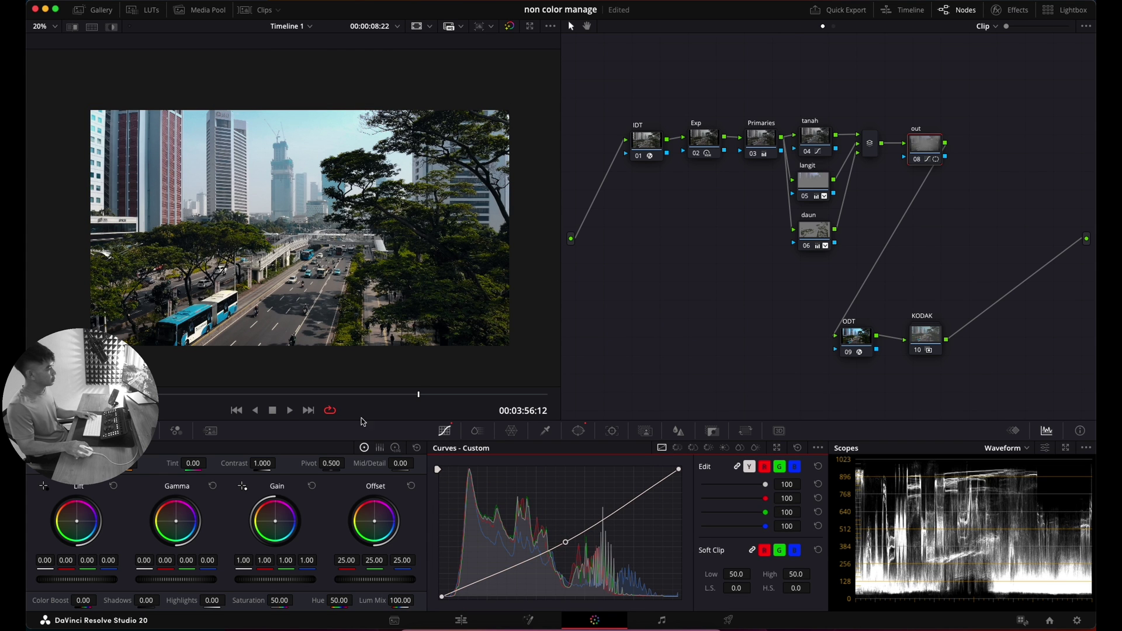
left_click_drag(174, 394, 83, 400)
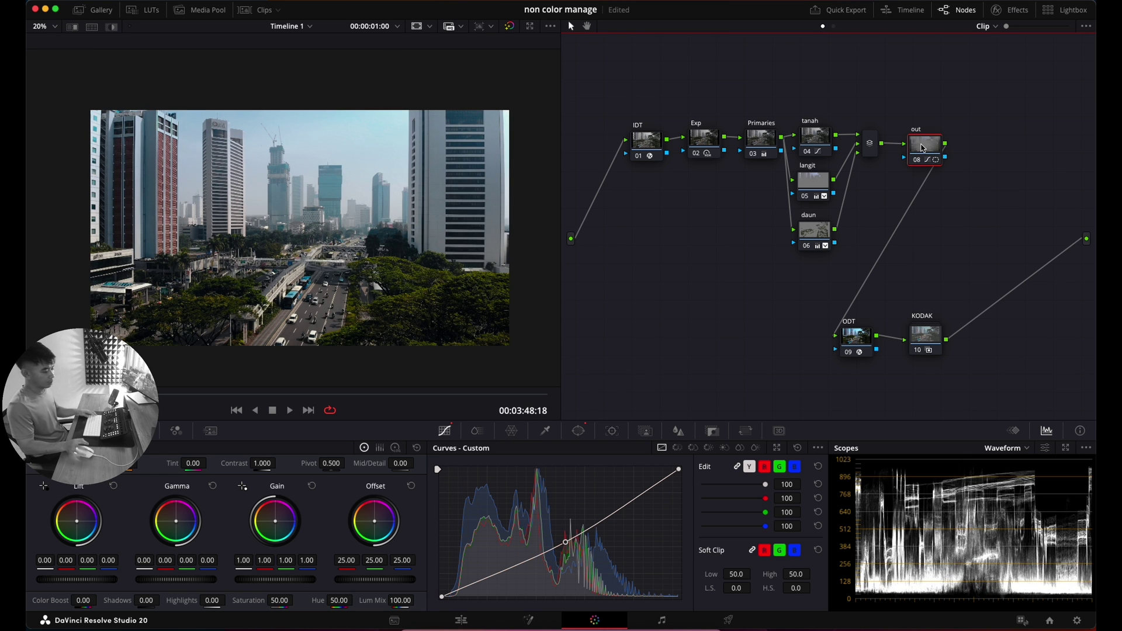
Add an outside node after the out node, label it "in", and add an upper-midtone point to its custom curve.
key("alt+s")
right_click(991, 154)
left_click(1006, 167)
type("in")
key("Return")
left_click(614, 504)
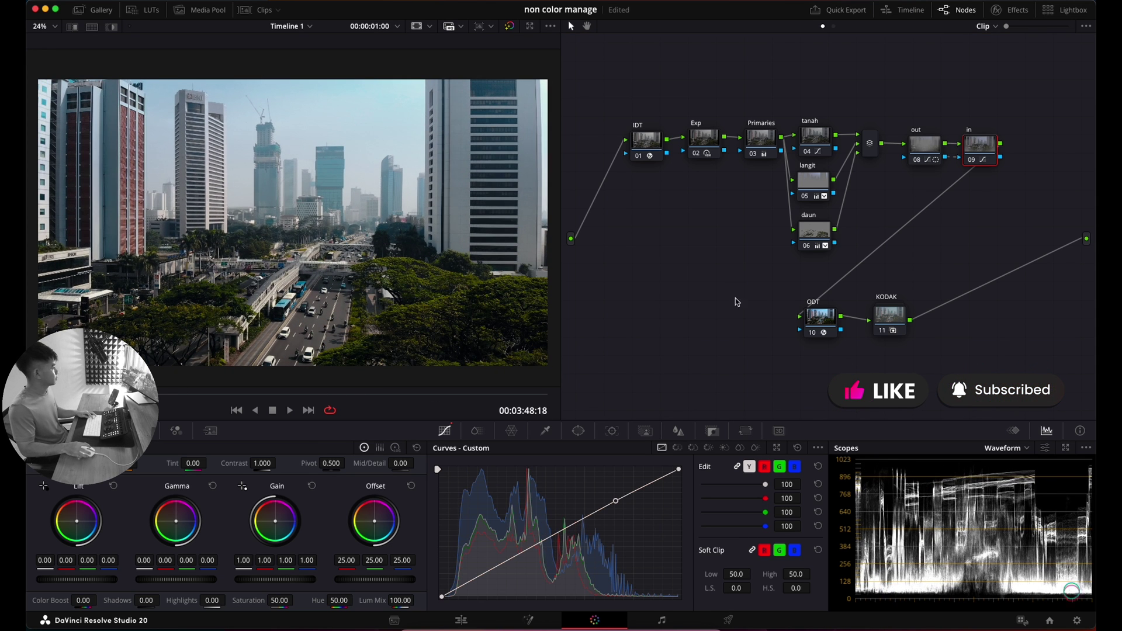
Make room beside the ODT and KODAK nodes and add a serial node after KODAK with gain red 1.04, green 1.00 and blue 0.93.
left_click_drag(758, 343, 909, 314)
left_click_drag(890, 321, 817, 315)
key("alt+s")
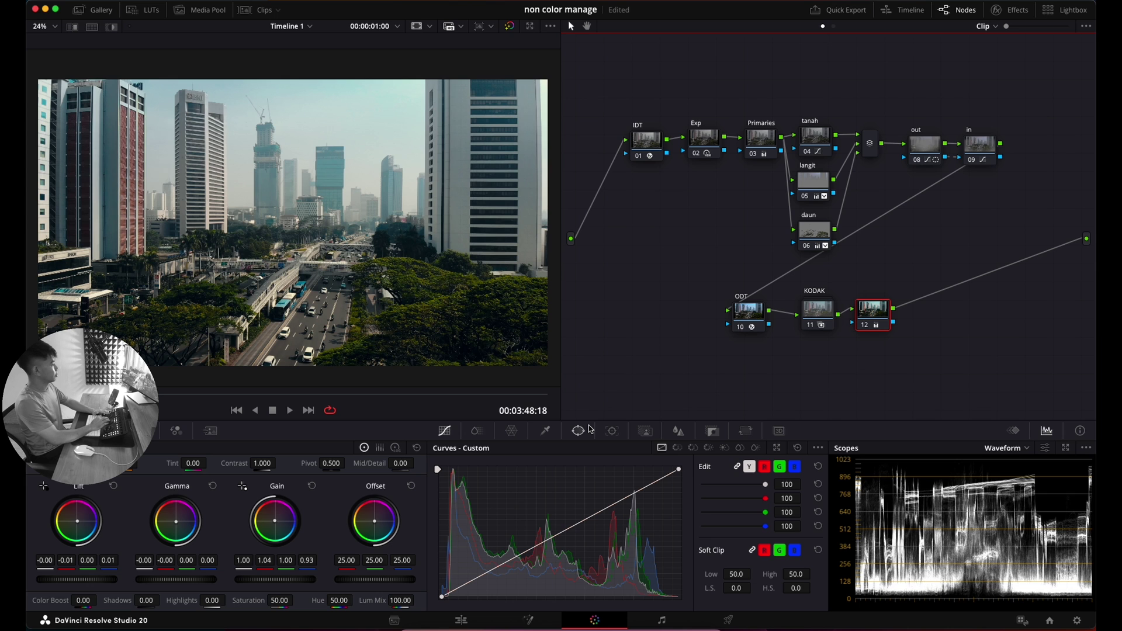
Toggle the new node after KODAK repeatedly to compare the frame with and without its color tint.
key("ctrl+d")
key("ctrl+d")
key("ctrl+d")
key("ctrl+d")
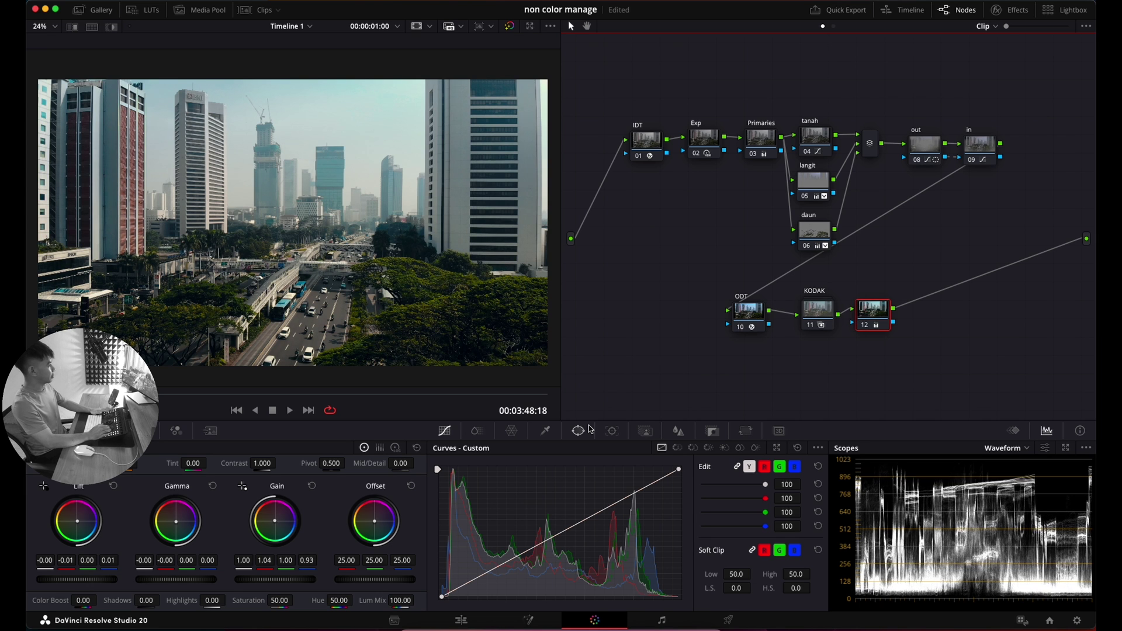
key("ctrl+d")
key("ctrl+d")
key("ctrl+d")
key("ctrl+d")
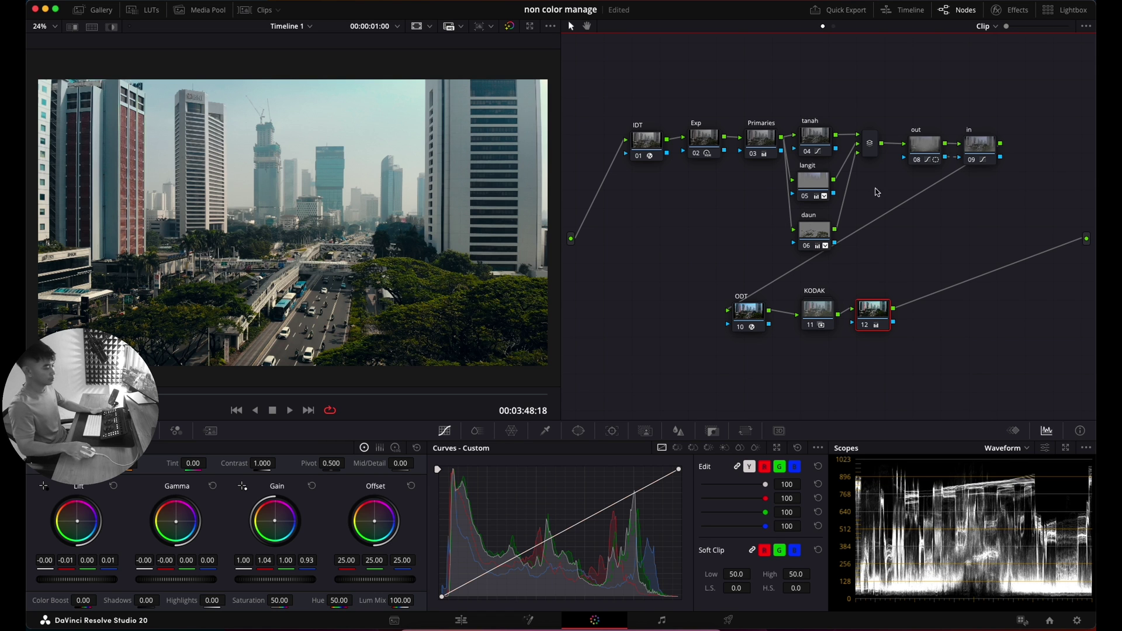
Label the node after KODAK "look" and refine its gain to red 1.05, green 0.99 and blue 0.90.
right_click(881, 319)
left_click(905, 339)
type("look")
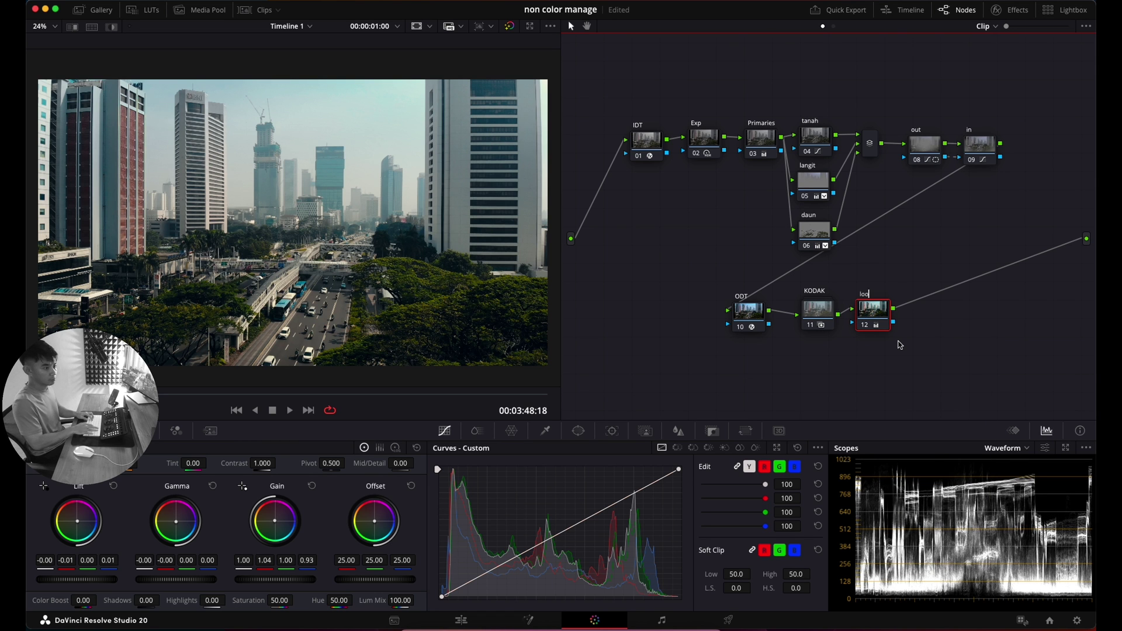
key("Return")
key("ctrl+d")
key("ctrl+d")
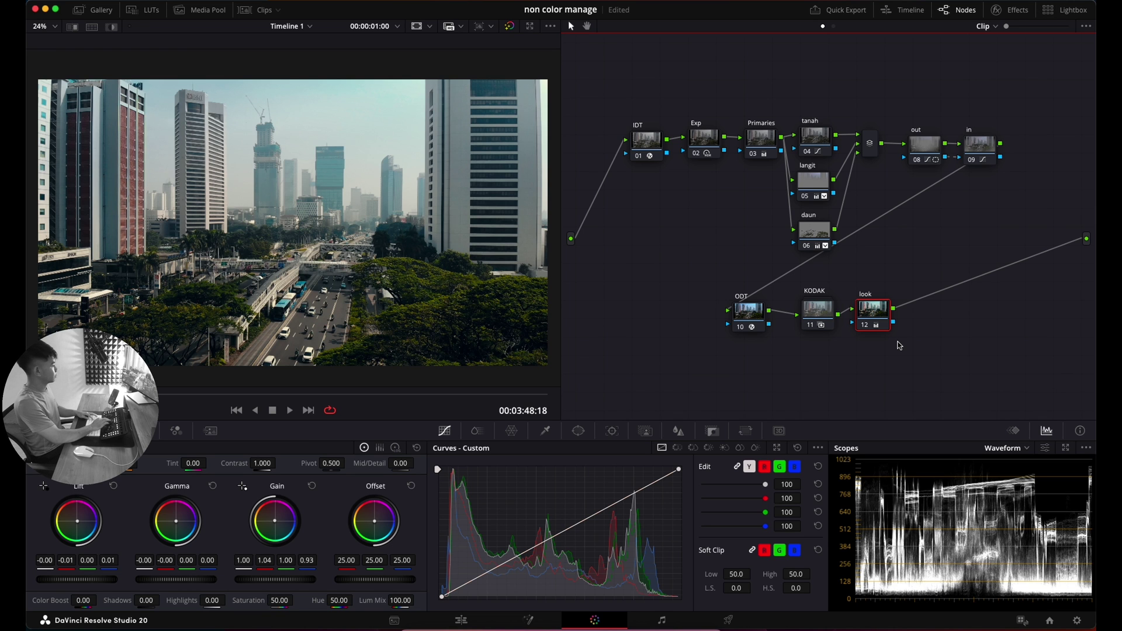
key("ctrl+d")
key("ctrl+d")
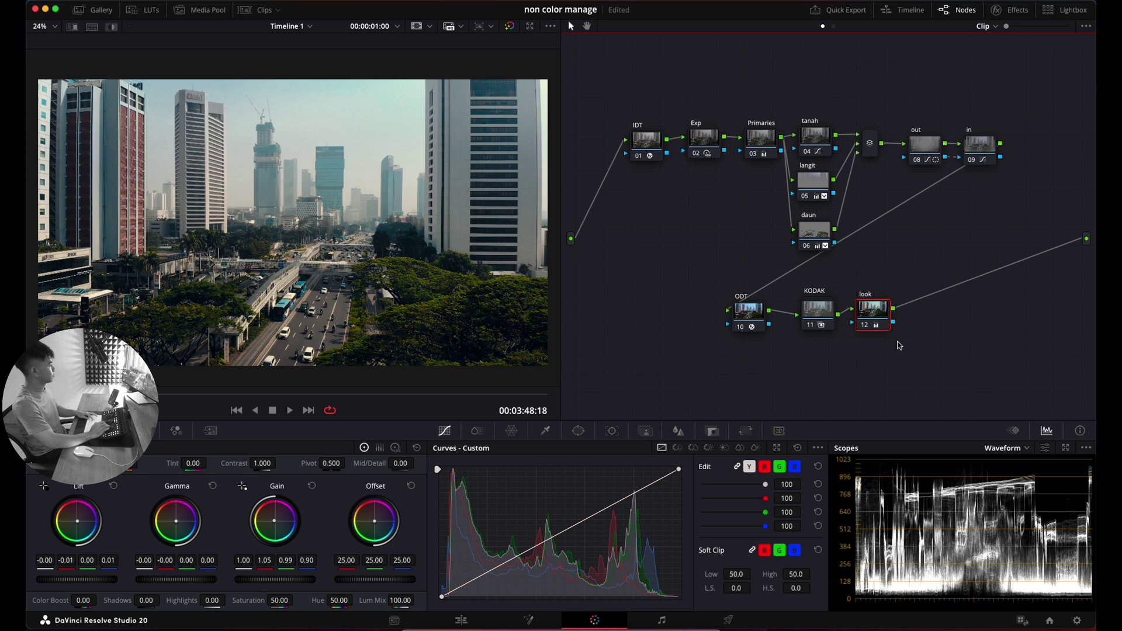
Toggle the look node repeatedly to examine the refined warm tint.
key("ctrl+d")
key("ctrl+d")
key("ctrl+d")
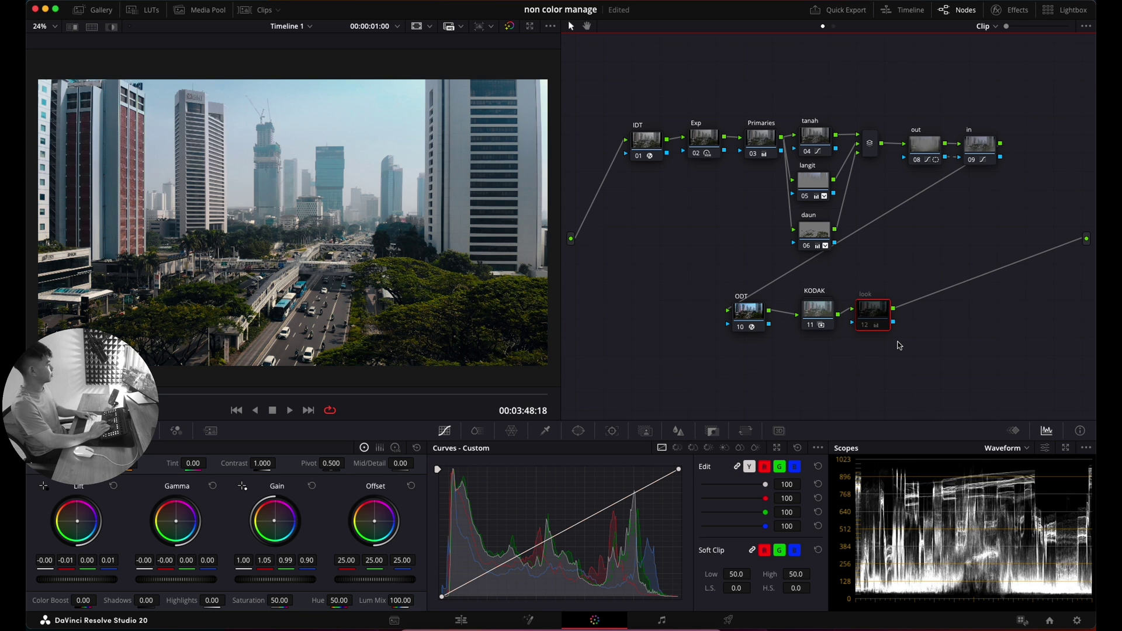
key("ctrl+d")
key("ctrl+d")
key("ctrl+d")
key("ctrl+d")
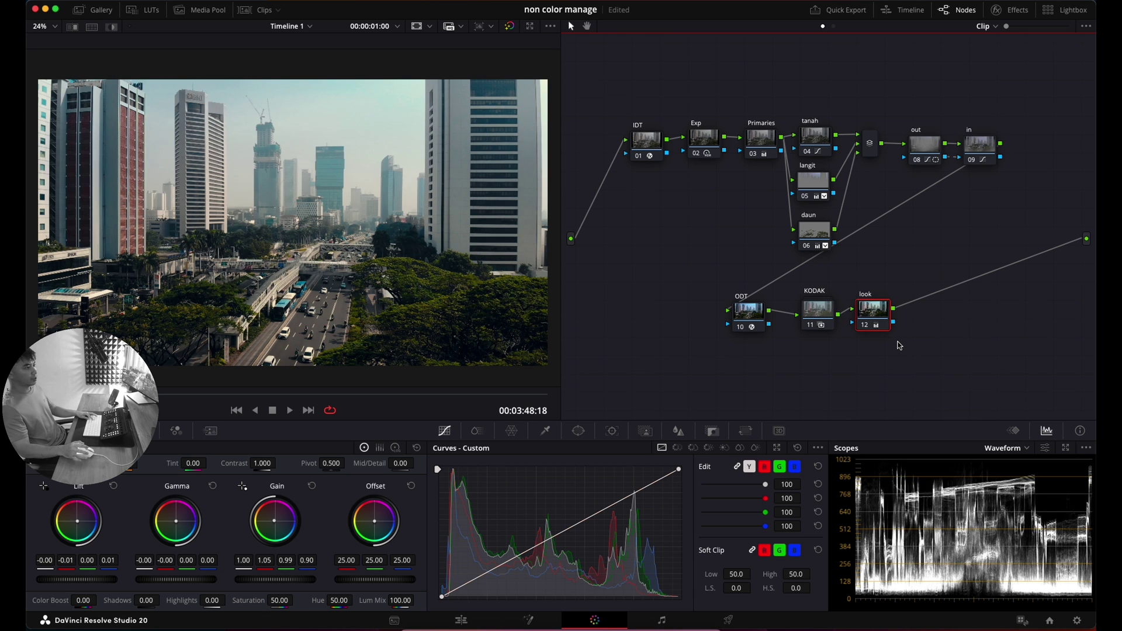
key("ctrl+d")
Add a second serial node carrying a copy of the look grade, and combine both look nodes into a compound node.
key("alt+s")
middle_click(873, 318)
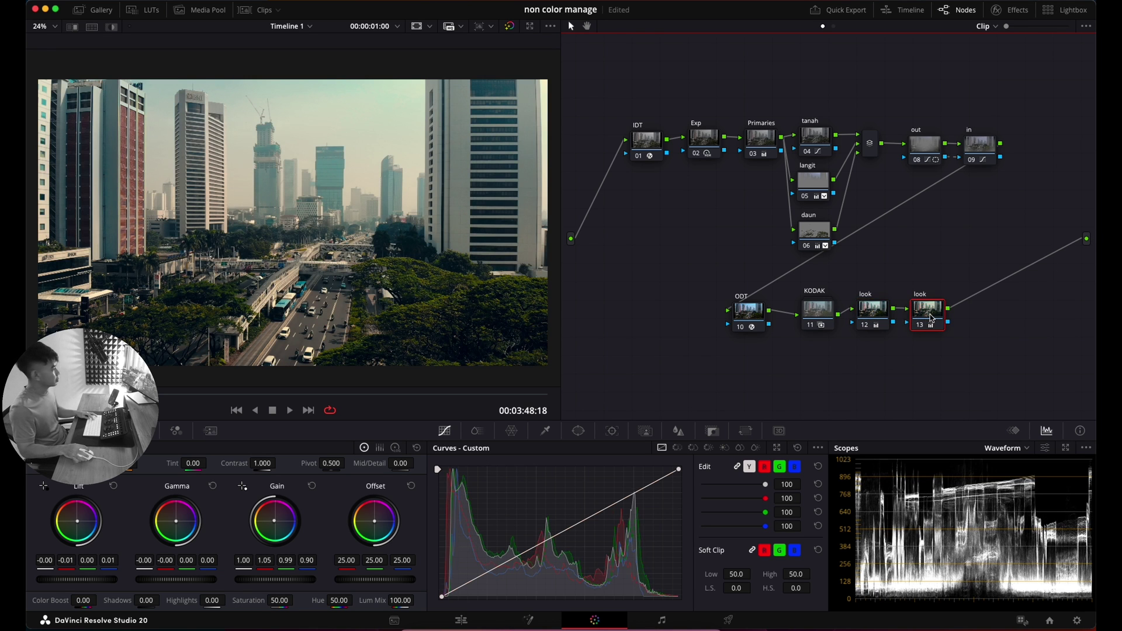
left_click_drag(854, 286, 927, 330)
right_click(929, 321)
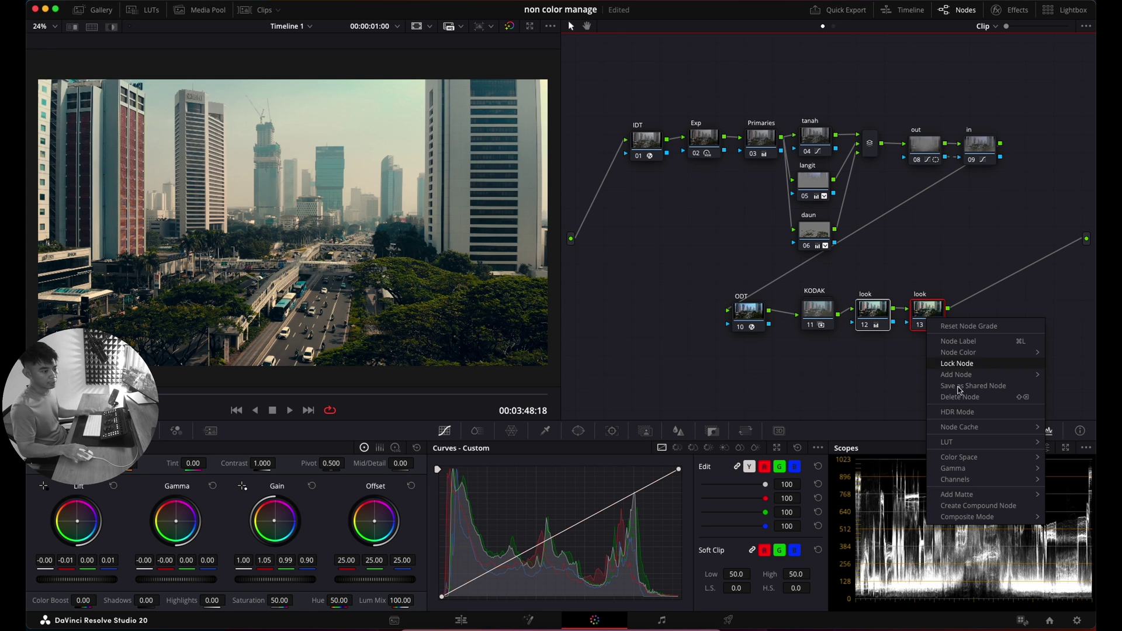
left_click(969, 506)
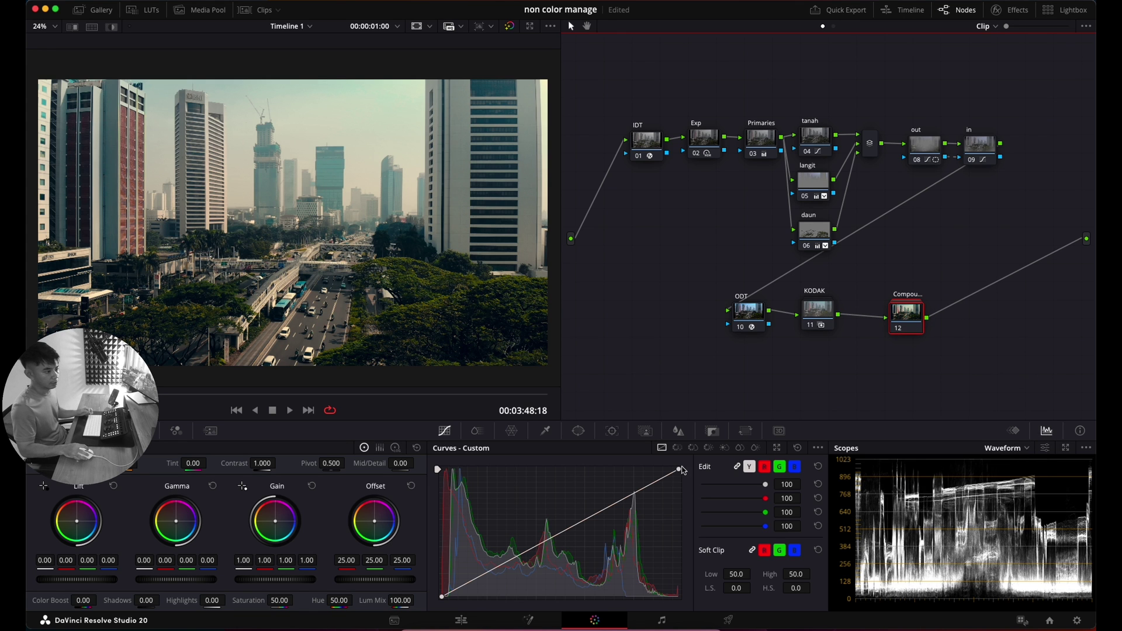
Lower the compound node's key output gain to 0.500 and compare the frame without it.
left_click(712, 434)
left_click_drag(701, 541, 431, 505)
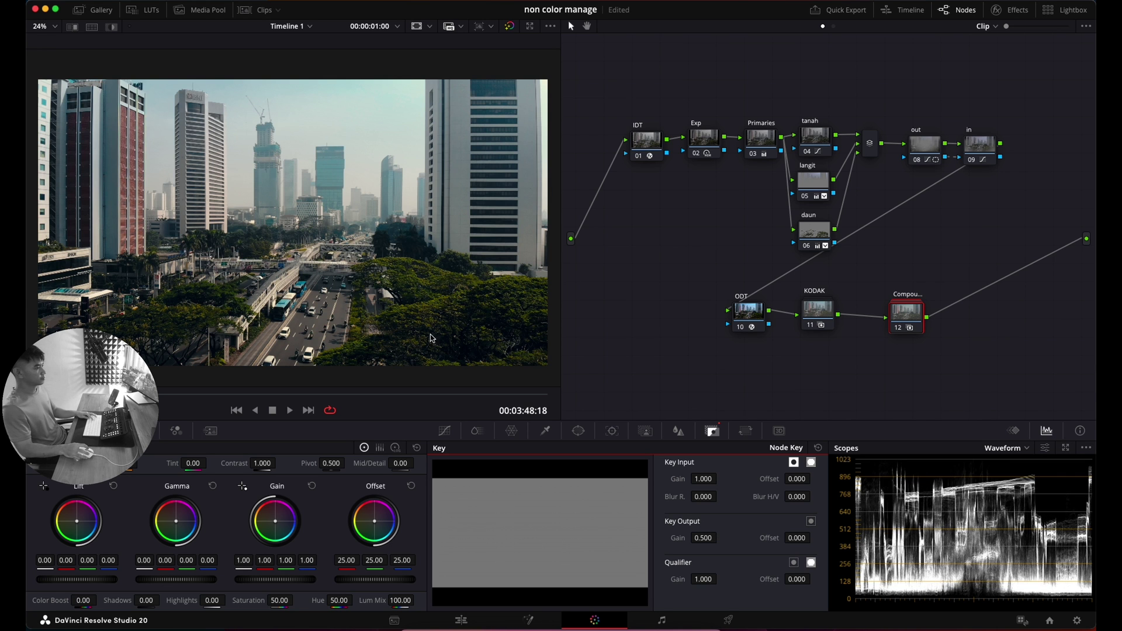
scroll(395, 357, "up", 1)
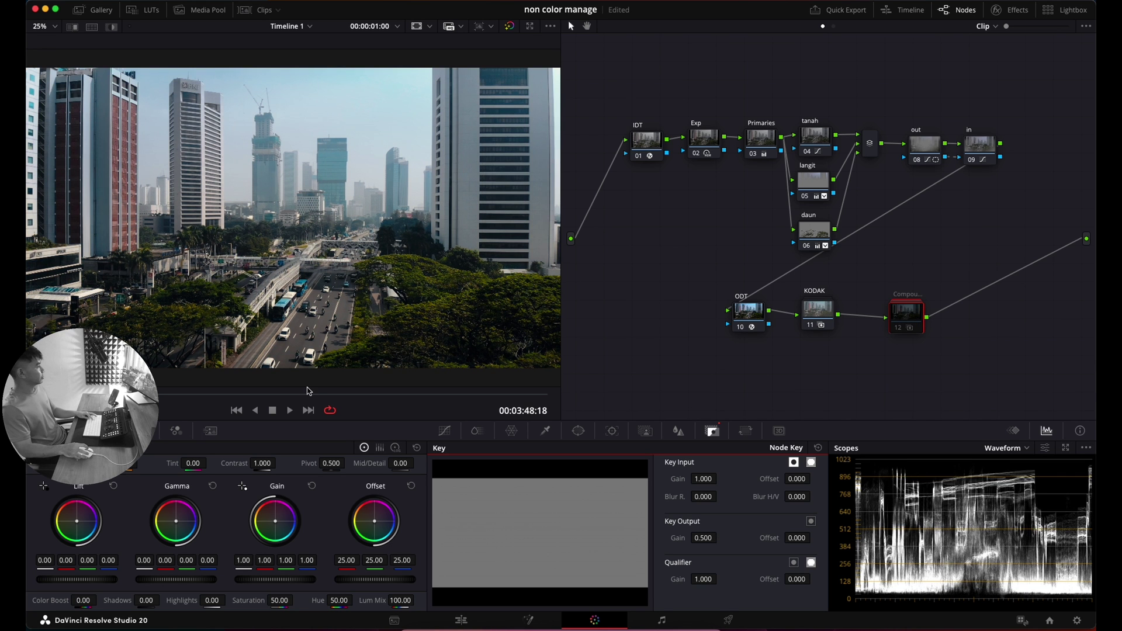
Move the compound node closer to KODAK and label it "look".
left_click_drag(915, 304, 899, 305)
right_click(888, 316)
left_click(921, 360)
type("look")
key("Return")
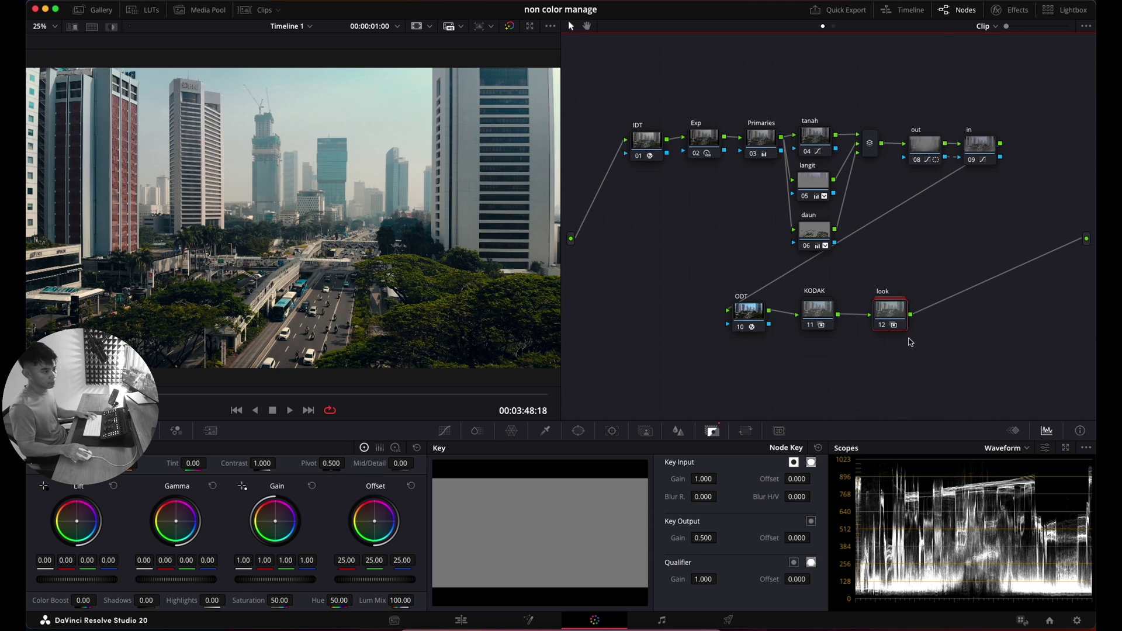
Open the look compound node and tint its first node's log shadows to red -0.01 and blue 0.01, checking other frames.
double_click(890, 313)
left_click_drag(925, 307, 859, 222)
left_click(883, 287)
left_click(808, 217)
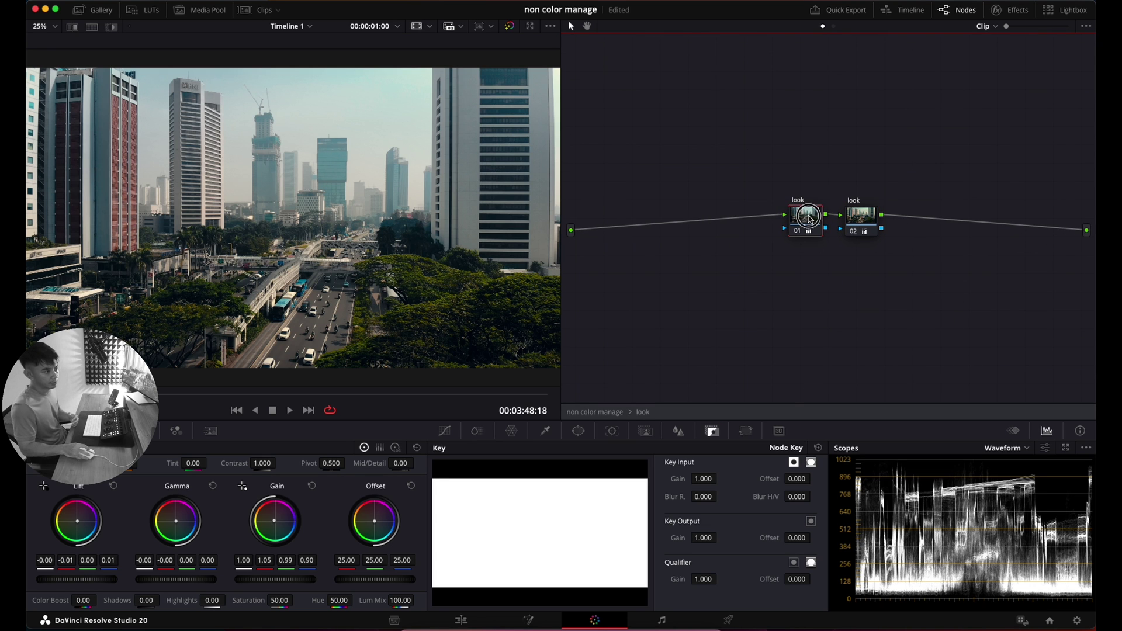
left_click(395, 448)
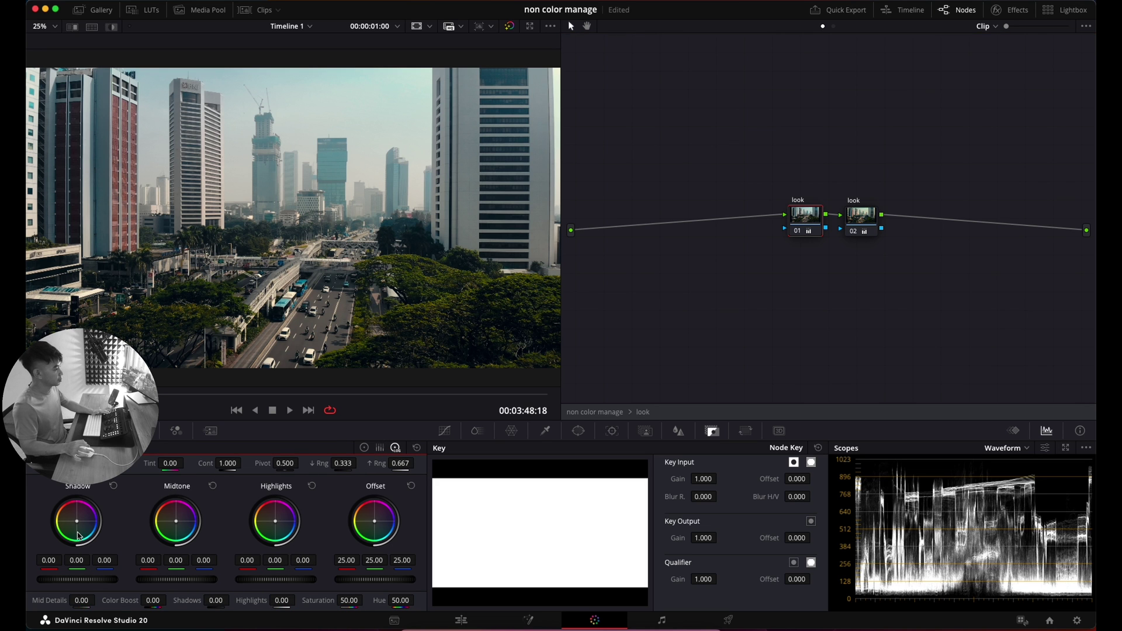
left_click_drag(163, 393, 598, 392)
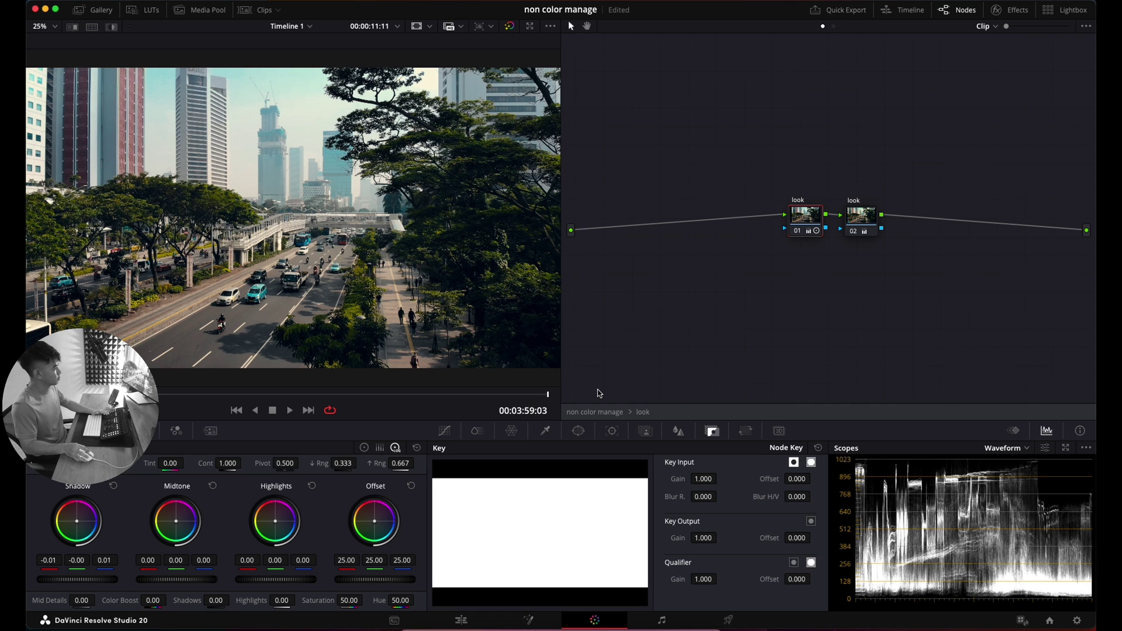
left_click_drag(391, 402, 216, 416)
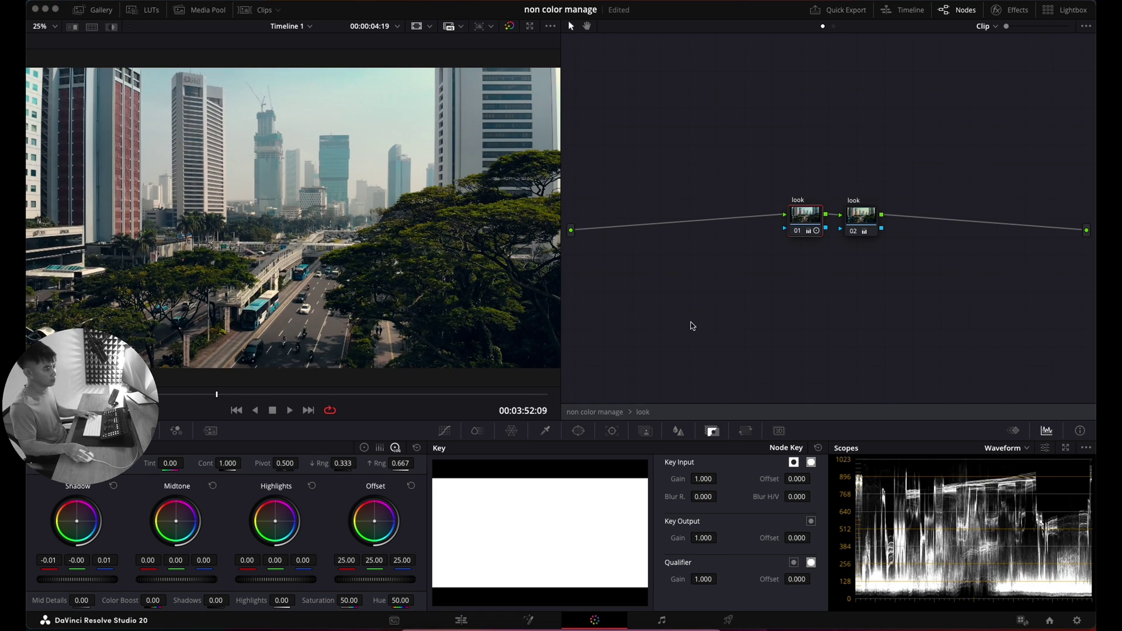
Set the first node's log midtones to 0.01, 0.00, -0.02 and highlights to -0.01, 0.00, 0.02, and copy its grade to the second node.
left_click(692, 326)
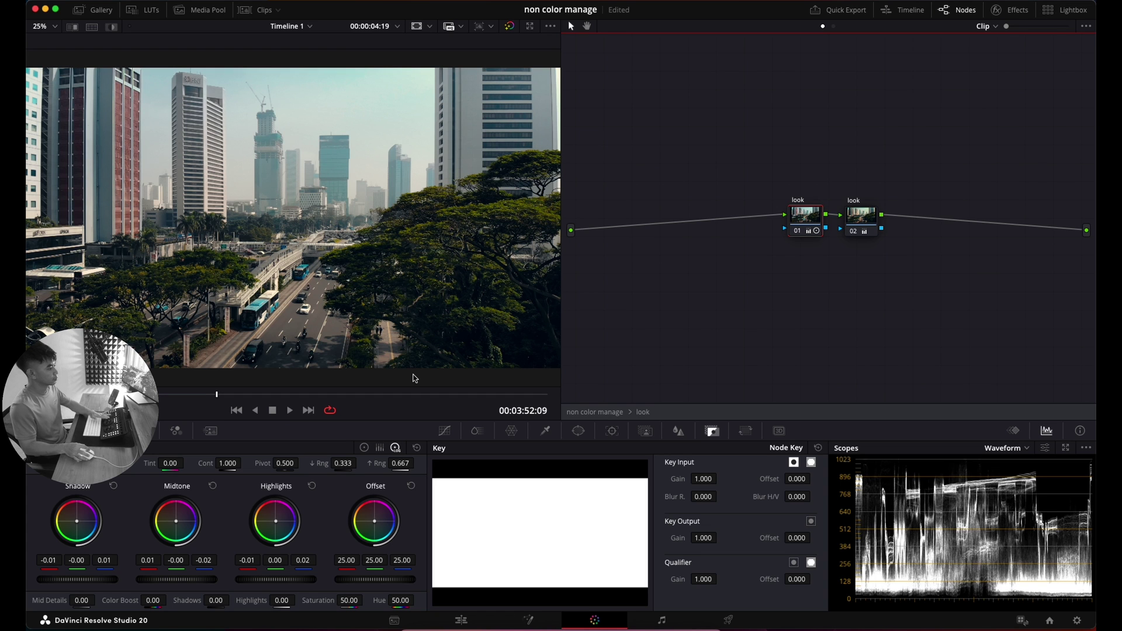
left_click(863, 221)
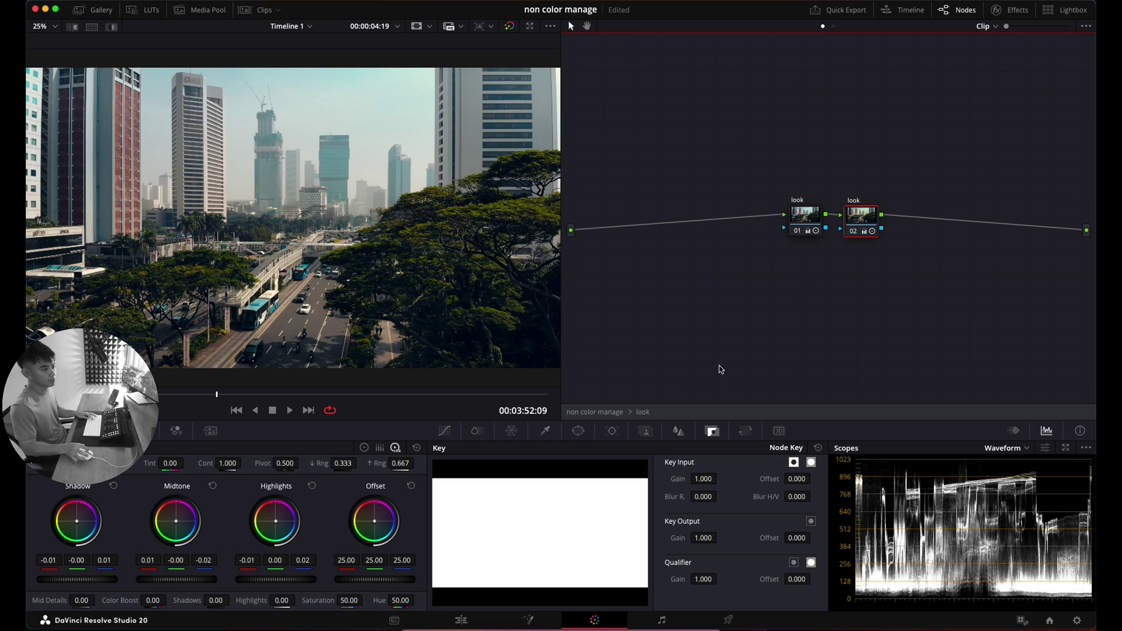
Return from the compound to the main node graph, lower the look node's key output gain to 0.400, and play the clip.
left_click(595, 412)
left_click_drag(449, 397, 35, 396)
left_click_drag(696, 537, 658, 519)
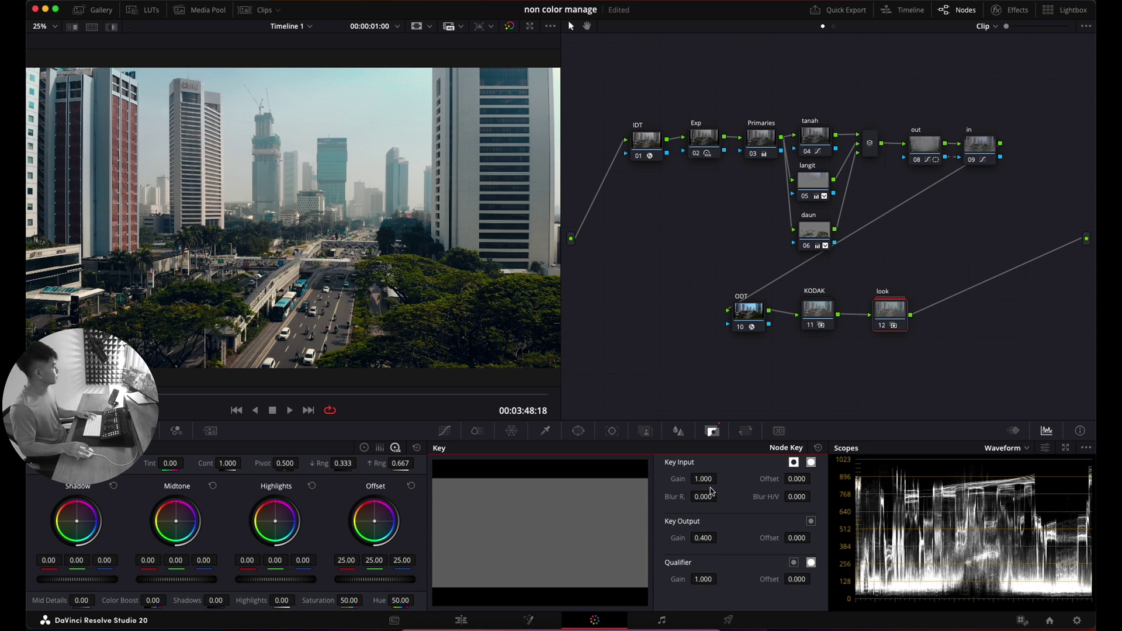
key("space")
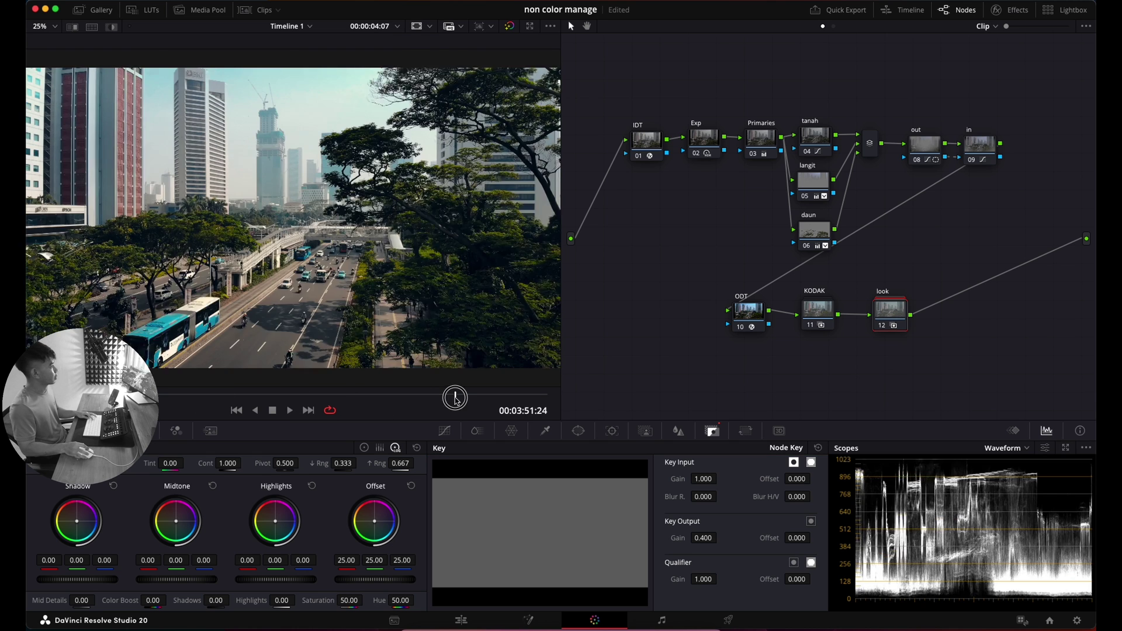
Set the langit node's saturation to 55.00 using the primary color wheels.
left_click(826, 185)
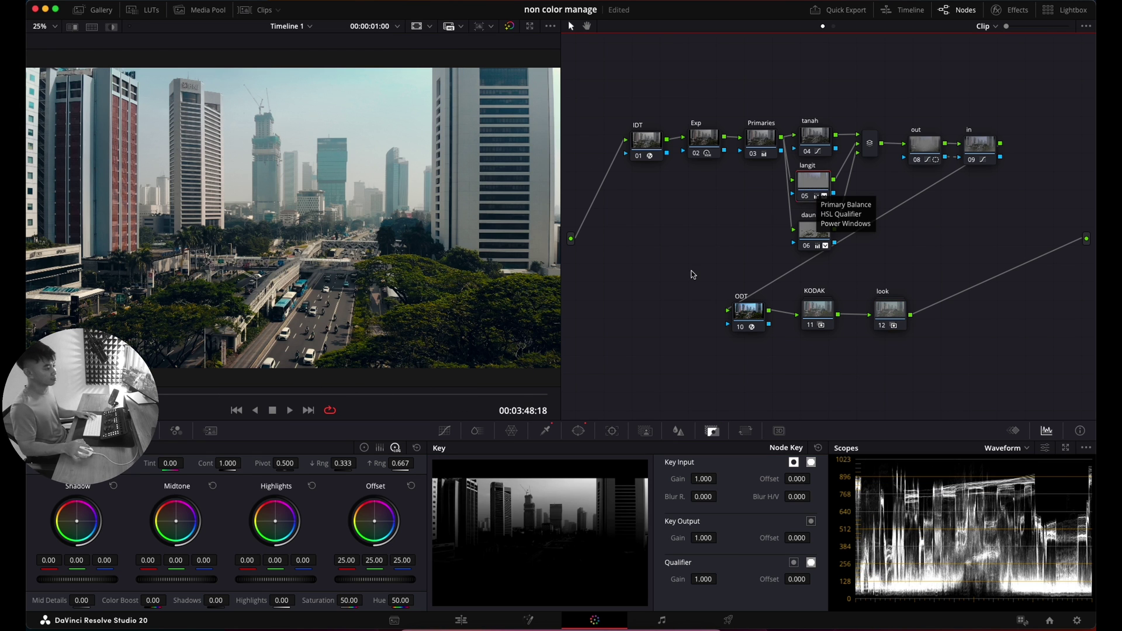
left_click(364, 448)
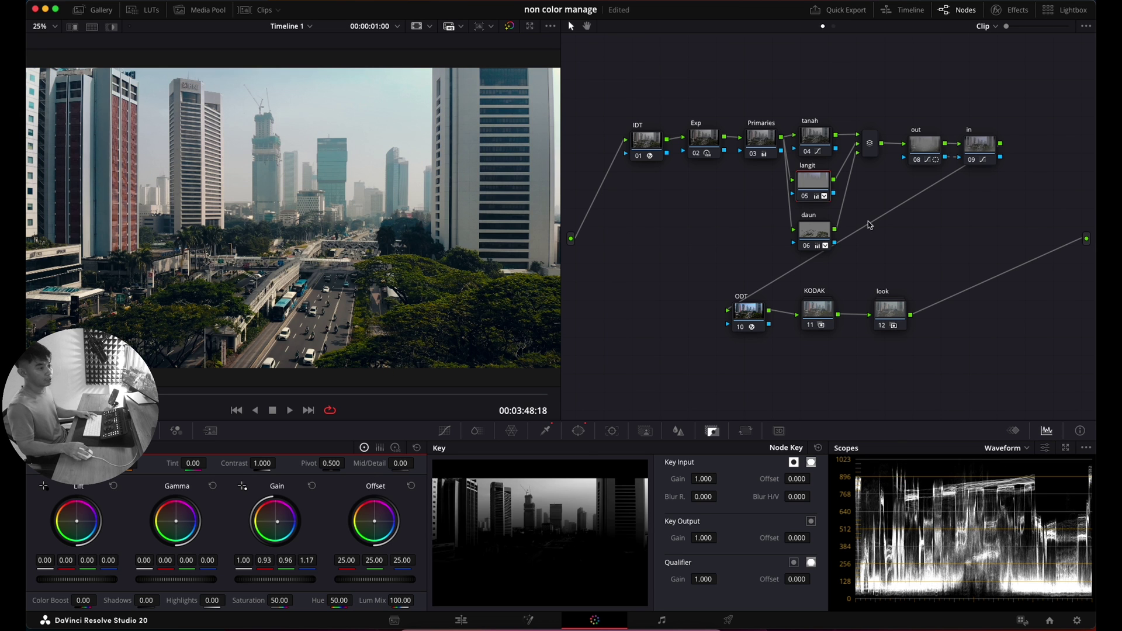
Insert a serial node before the ODT, label it "adj", and set its lift to 0.02, gamma to -0.01 and gain to 0.97.
left_click(990, 150)
left_click(750, 311)
key("shift+s")
left_click_drag(657, 354, 927, 309)
left_click(723, 320)
right_click(723, 321)
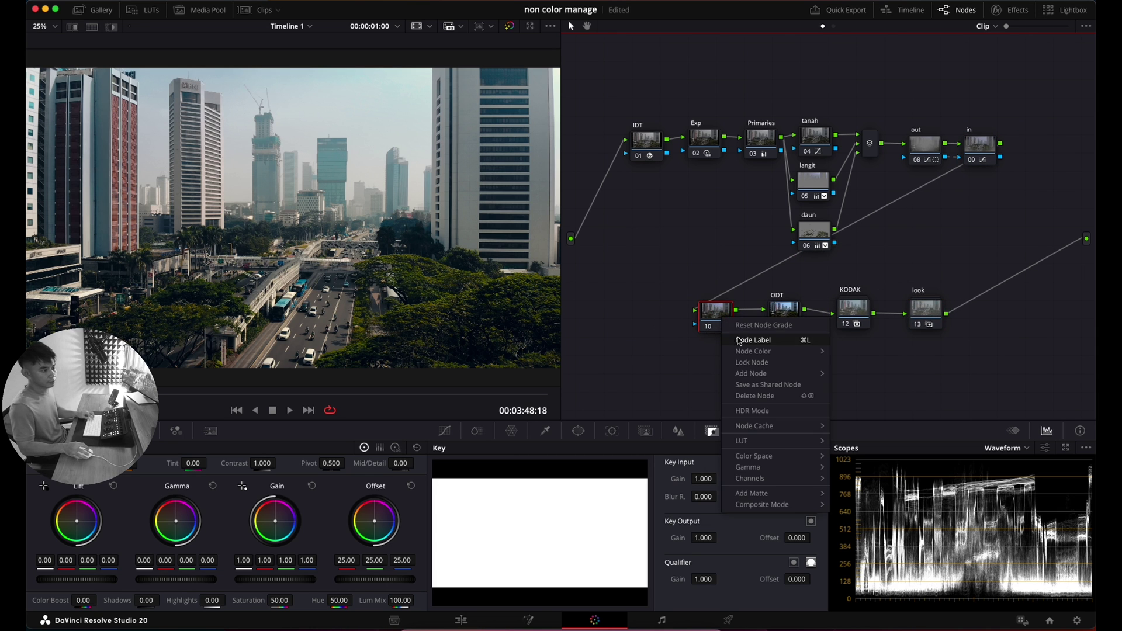
left_click(740, 342)
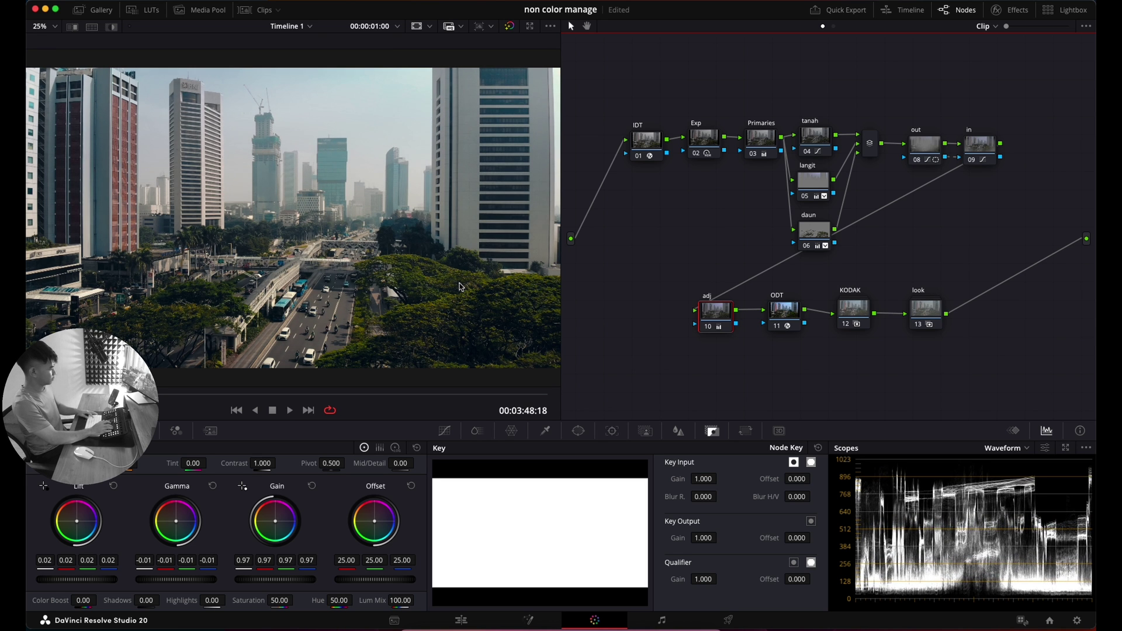
Compare the picture with and without the adj node at the opening frame and near the clip's end.
key("super+d")
key("super+d")
key("super+d")
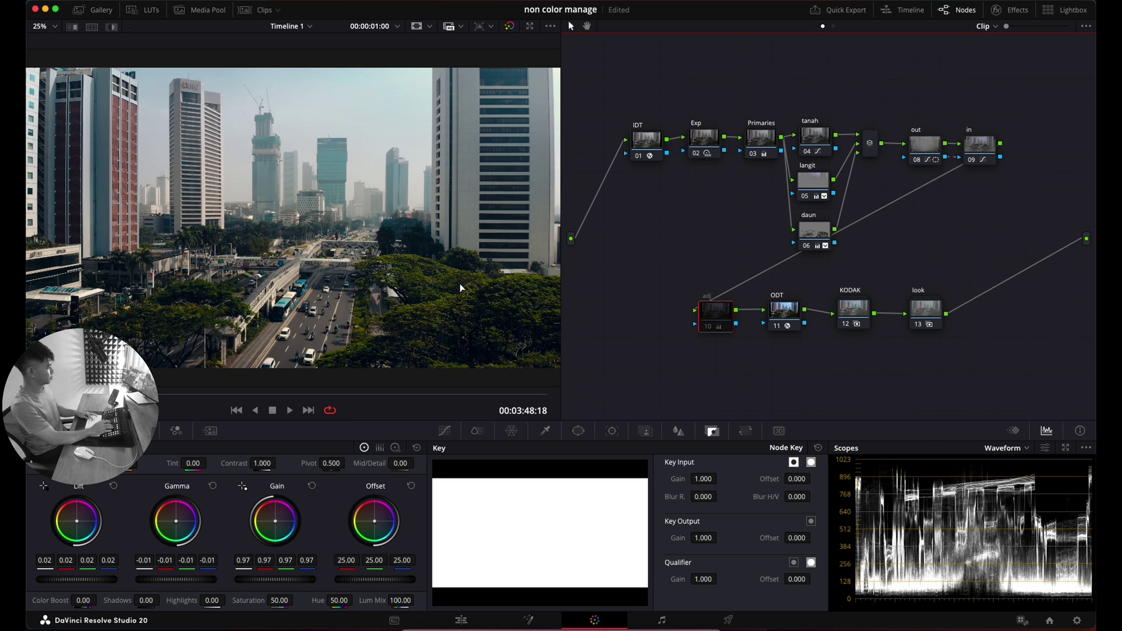
key("super+d")
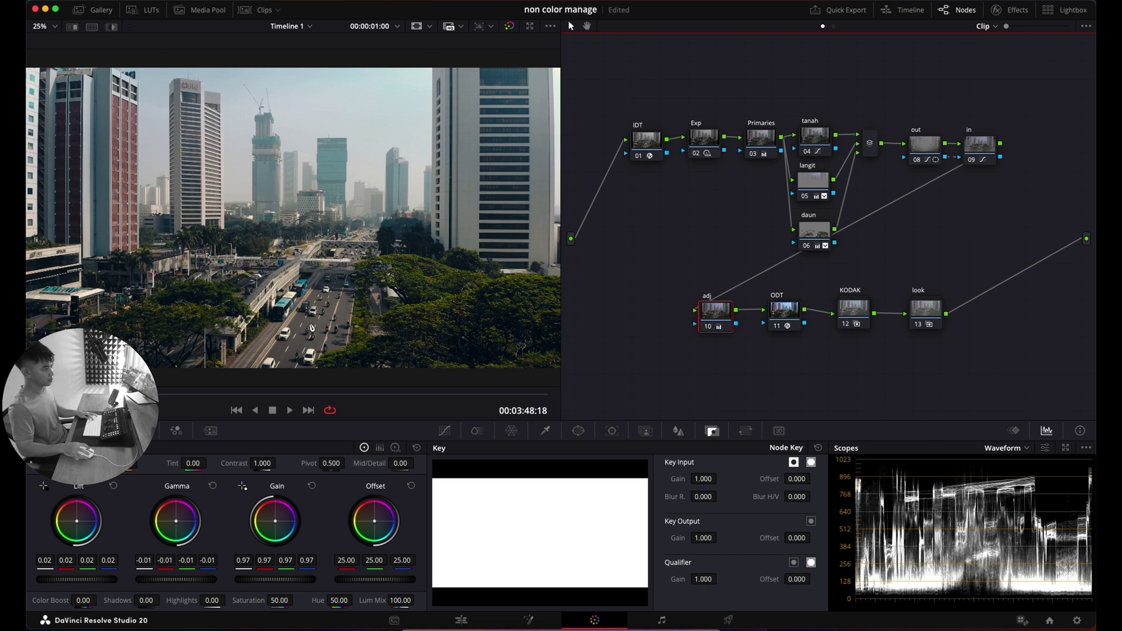
left_click_drag(343, 396, 501, 388)
key("super+d")
key("super+d")
key("super+d")
key("super+d")
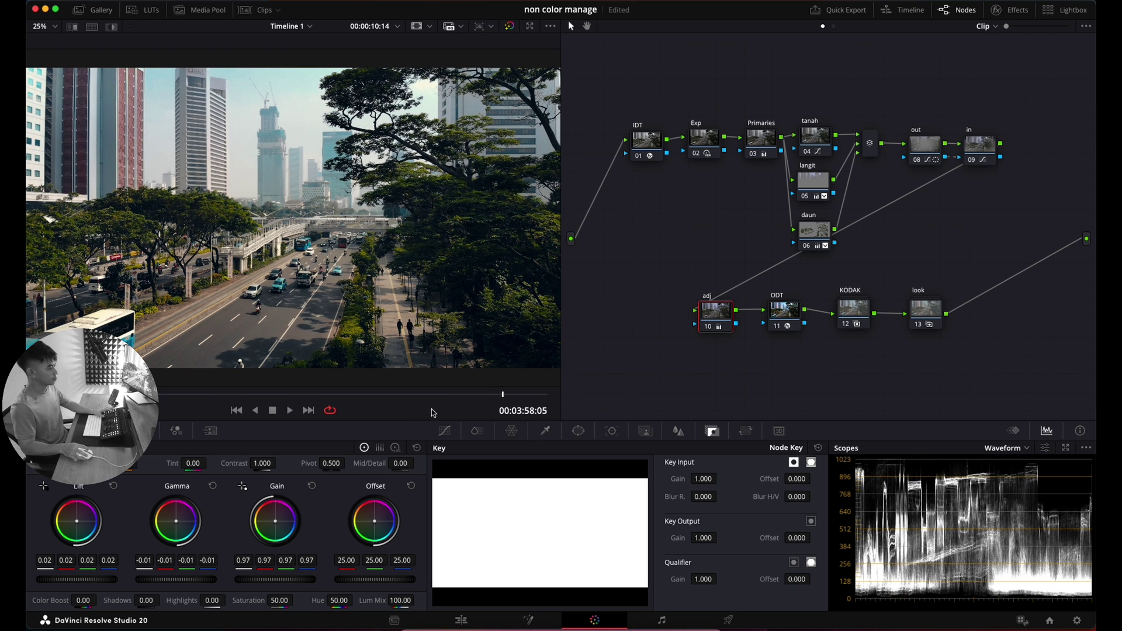
Set the adj node's lift to 0.01 and gain to 1.00, comparing the result near the clip's end.
key("super+d")
key("super+d")
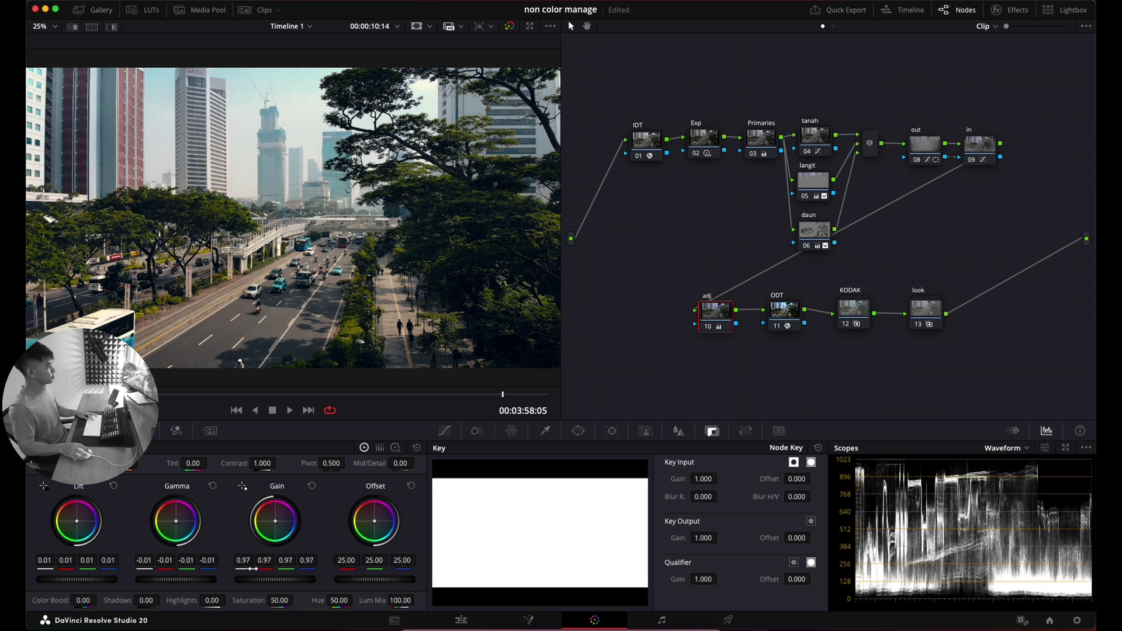
left_click_drag(238, 577, 288, 582)
key("super+d")
key("super+d")
left_click(222, 395)
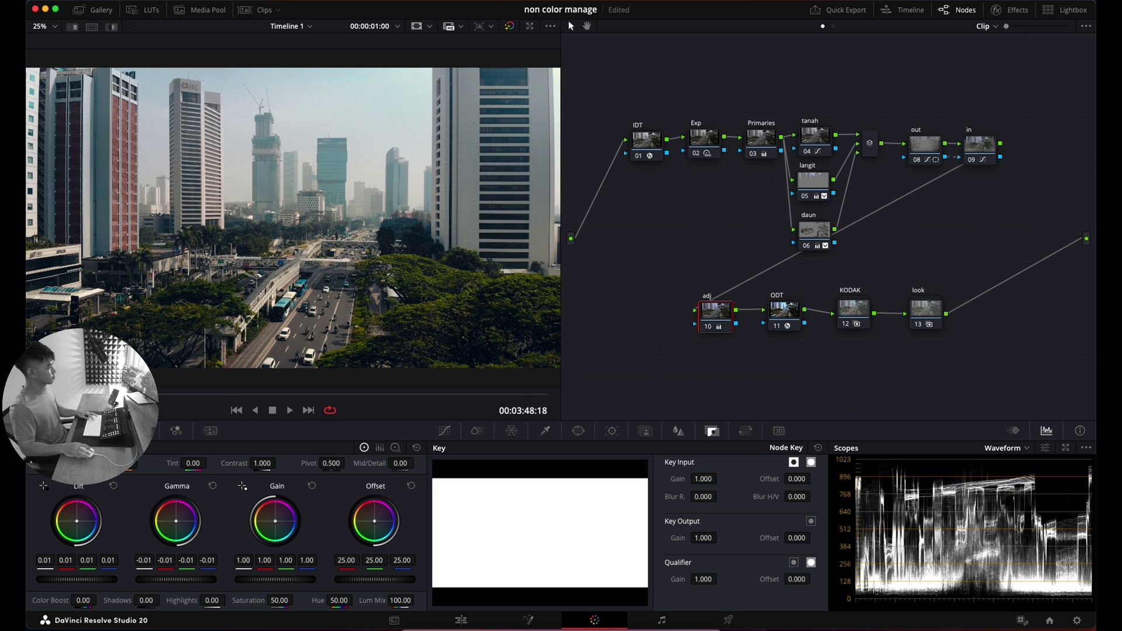
Examine the adj node's effect on the opening frame by repeatedly disabling and enabling it.
key("super+d")
key("super+d")
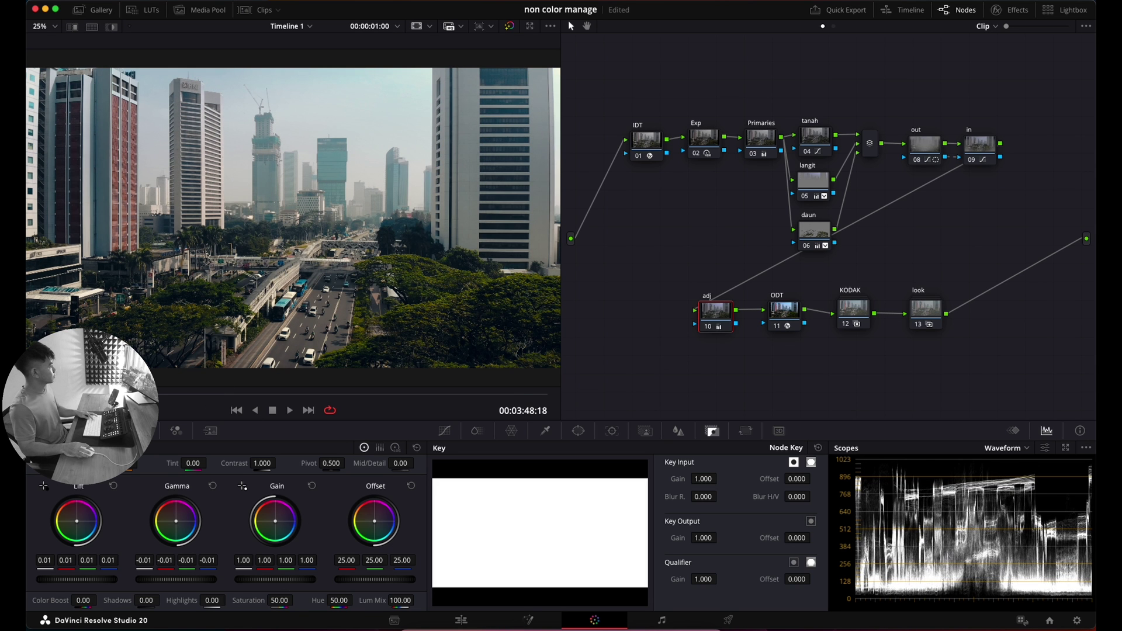
key("super+d")
key("super+d")
key("super+d")
key("super+d")
key("super+d")
key("super+d")
key("super+d")
key("super+d")
key("super+d")
key("super+d")
key("super+d")
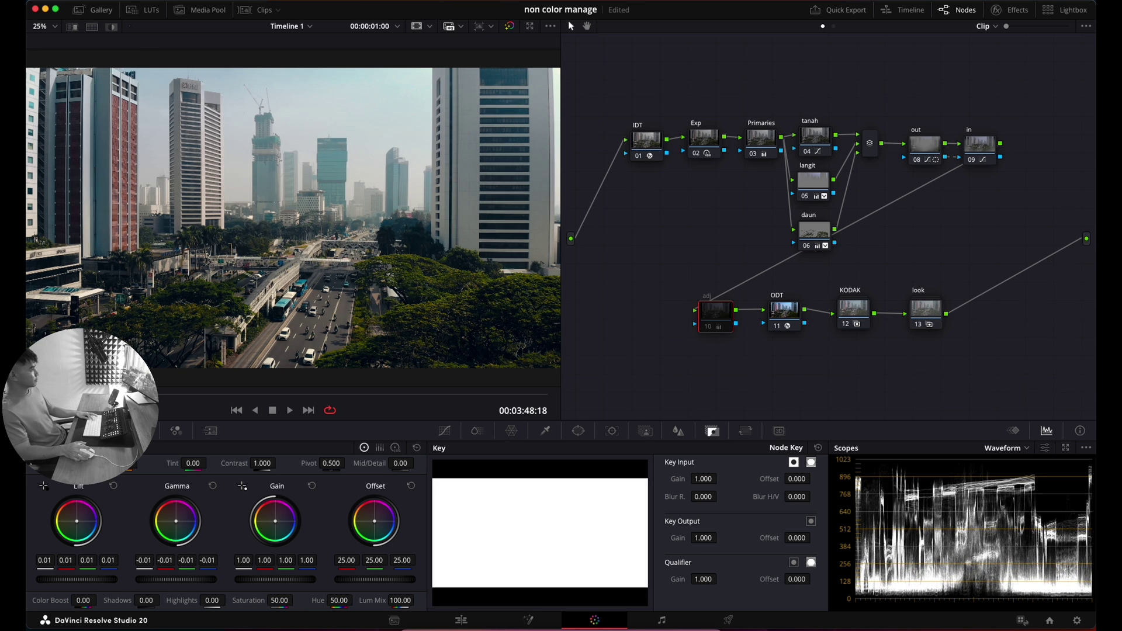
Add a layer node under the out node, place it lower in the graph, and give it a circular window.
left_click(931, 143)
key("alt+l")
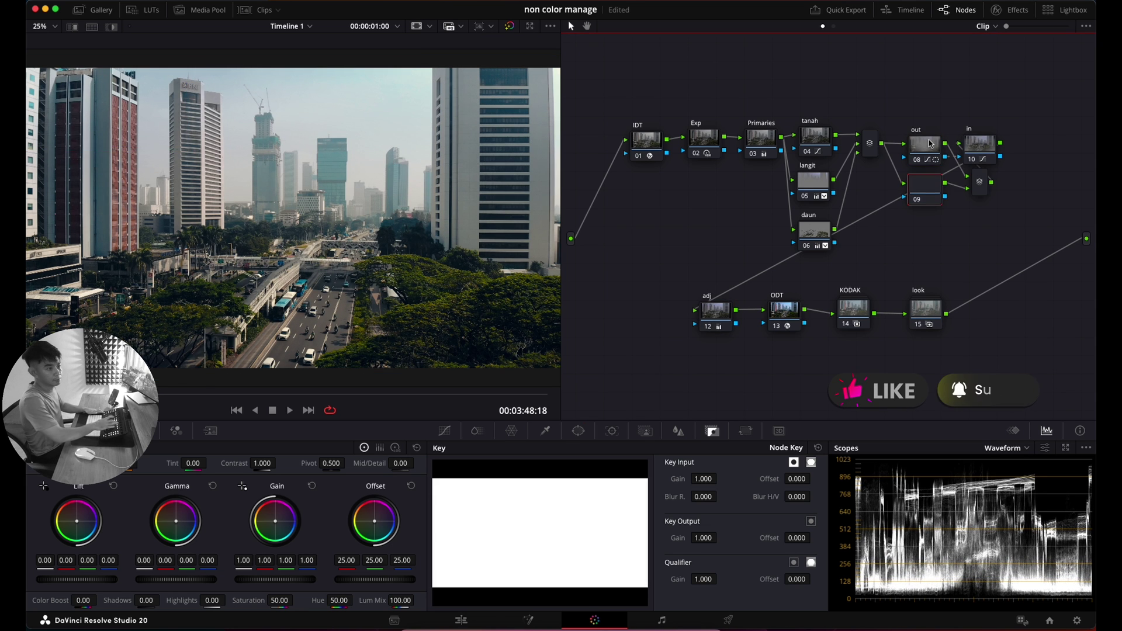
left_click_drag(924, 189, 917, 210)
left_click(917, 210)
key("alt+c")
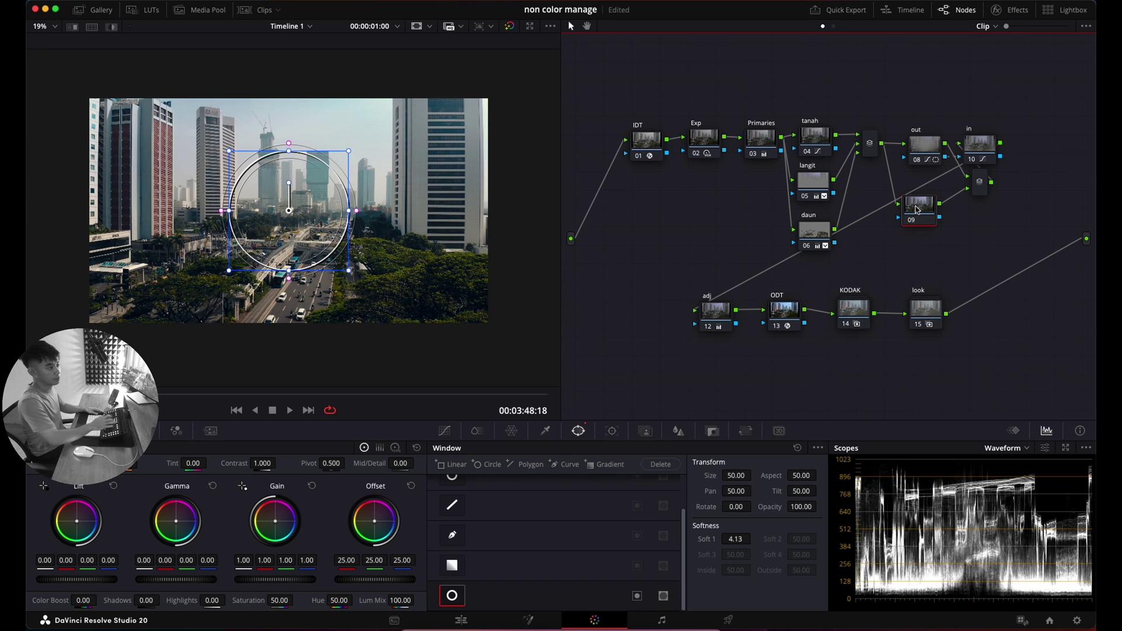
Shape the circle into a wide ellipse over the distant skyline with softness 21.59 and track it forward and backward.
scroll(297, 220, "up", 5)
left_click_drag(286, 206, 306, 171)
left_click_drag(394, 259, 363, 227)
mouse_move(385, 175)
left_mouse_down()
mouse_move(414, 176)
mouse_move(398, 177)
left_mouse_up()
left_click_drag(328, 180, 346, 178)
left_click_drag(314, 221, 315, 227)
left_click_drag(419, 173, 432, 169)
key("ctrl+t")
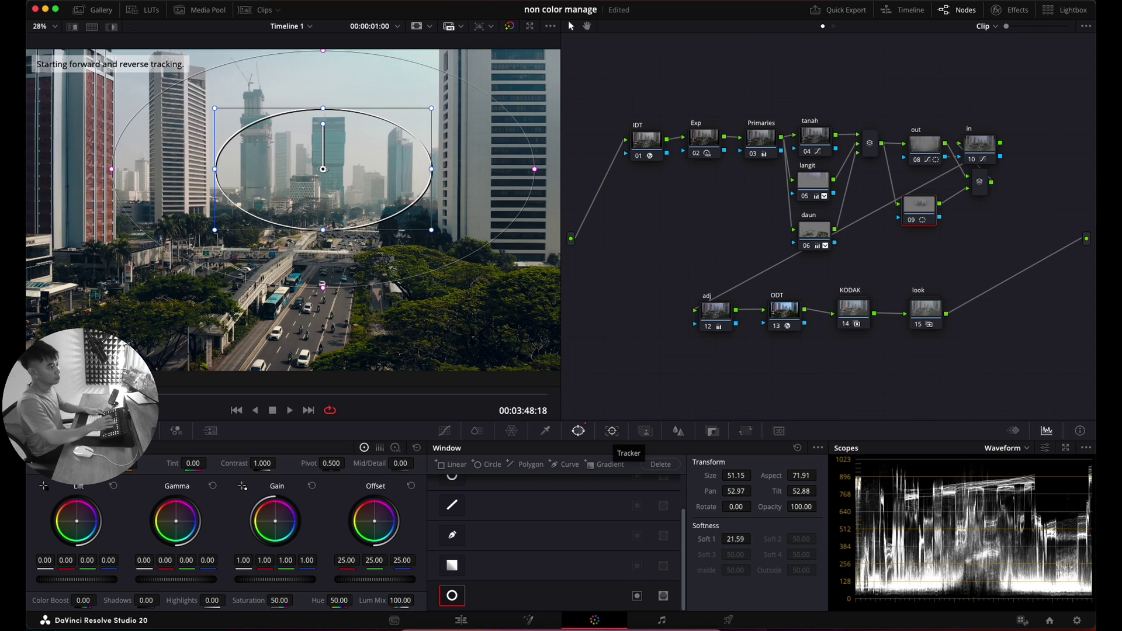
scroll(399, 296, "down", 3)
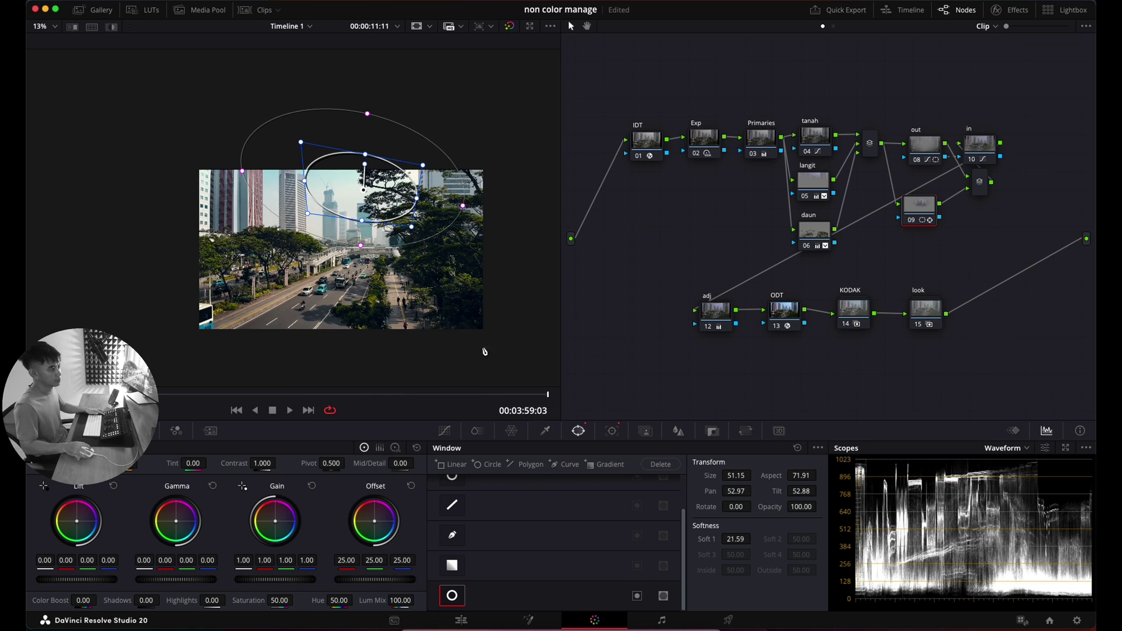
Correct the tracked ellipse's position in Frame mode at 00:00:09:06 and near the clip's end.
left_click(612, 432)
left_click(790, 465)
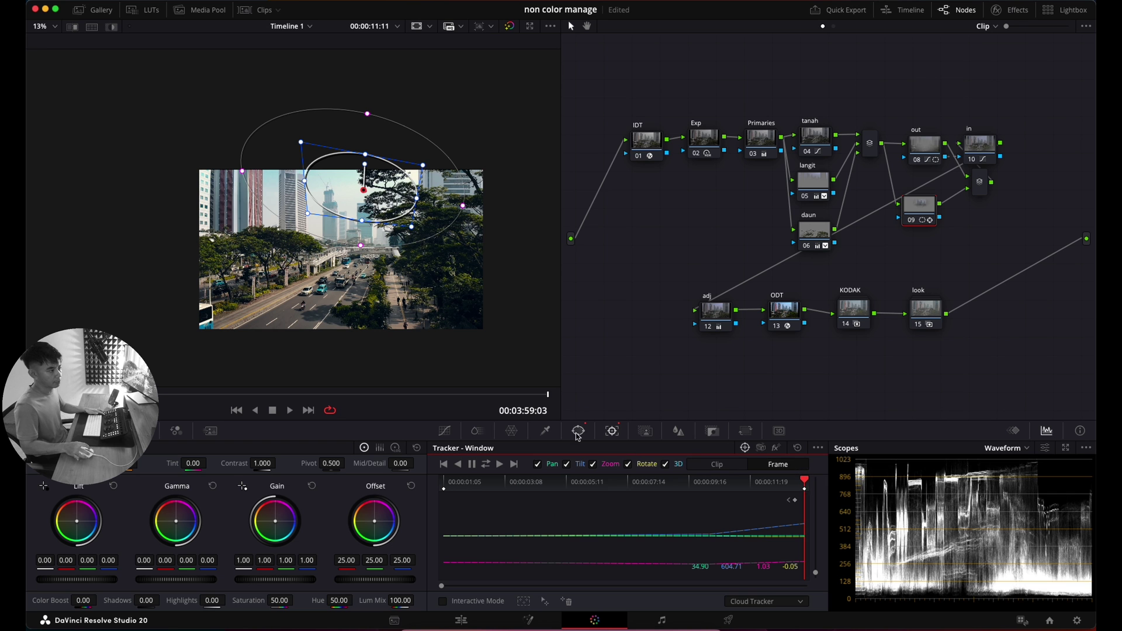
mouse_move(432, 400)
left_mouse_down()
mouse_move(246, 393)
mouse_move(443, 419)
left_mouse_up()
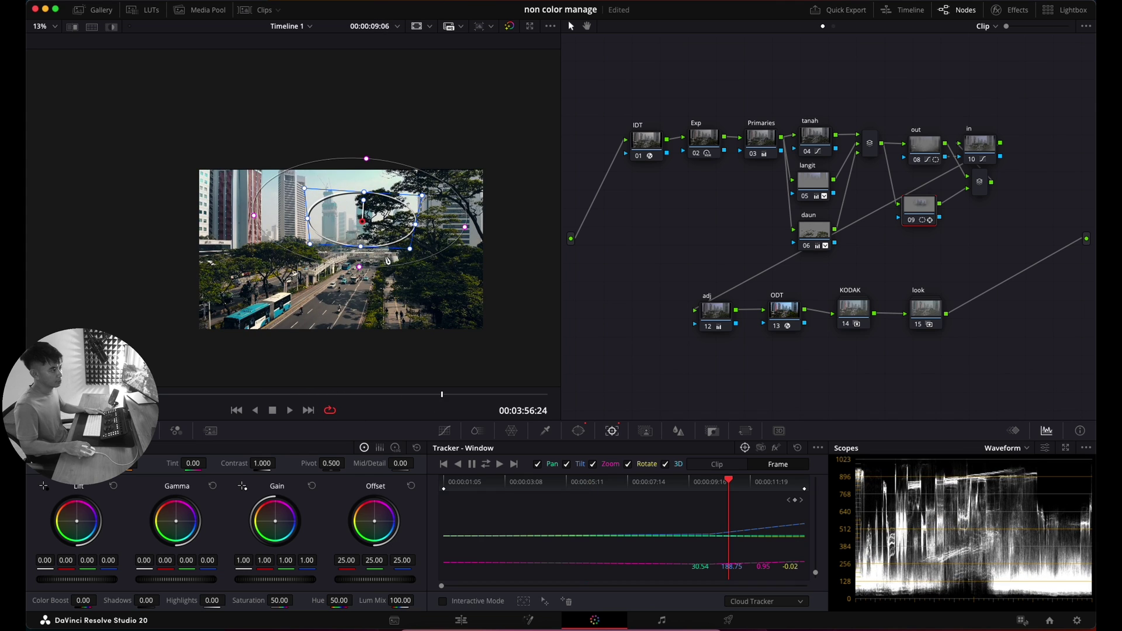
left_click_drag(357, 219, 359, 224)
left_click_drag(461, 407, 591, 401)
left_click_drag(362, 209, 363, 222)
left_click_drag(488, 388, 163, 401)
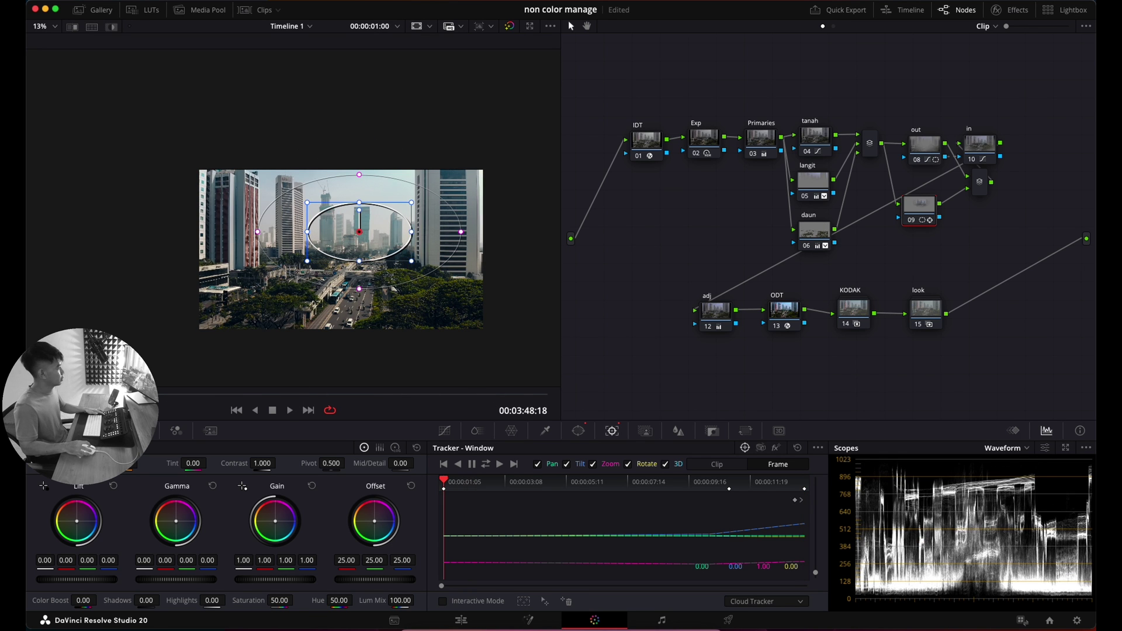
Set the windowed node's gamma to -0.02 and contrast to 1.051, enlarge its ellipse, and play the clip.
left_click_drag(193, 579, 189, 579)
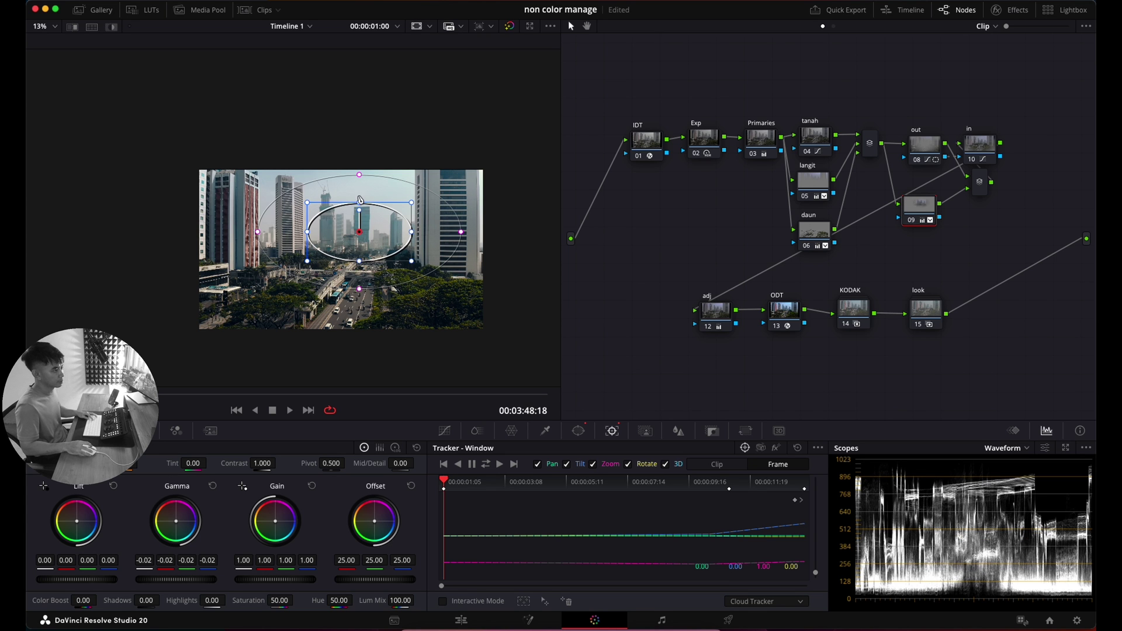
left_click_drag(361, 203, 359, 191)
left_click_drag(411, 233, 420, 233)
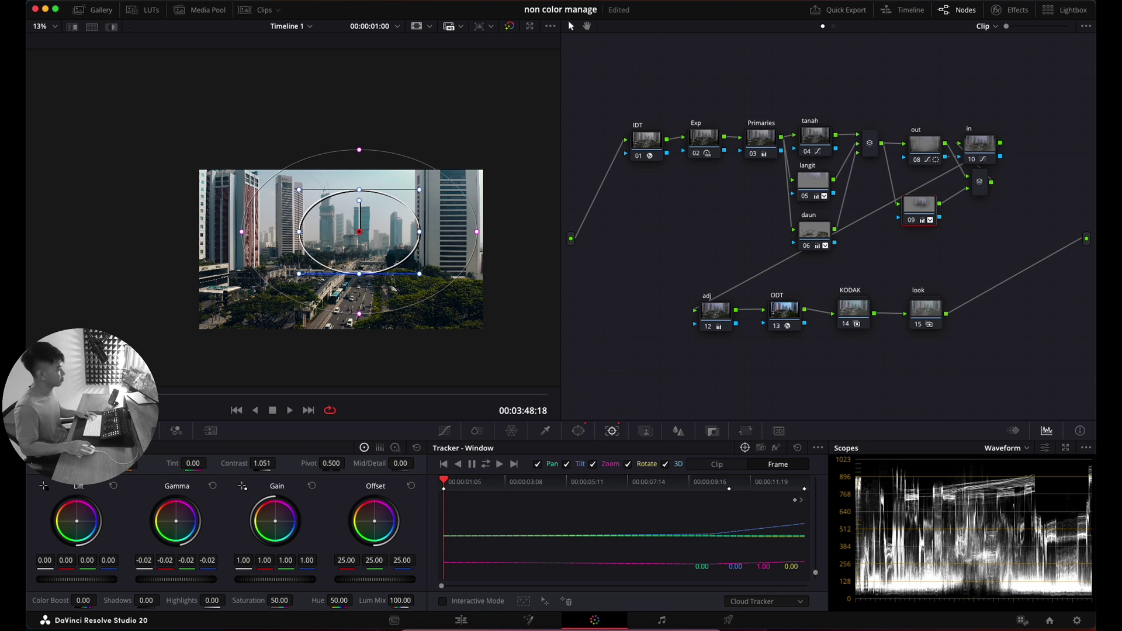
left_click(290, 410)
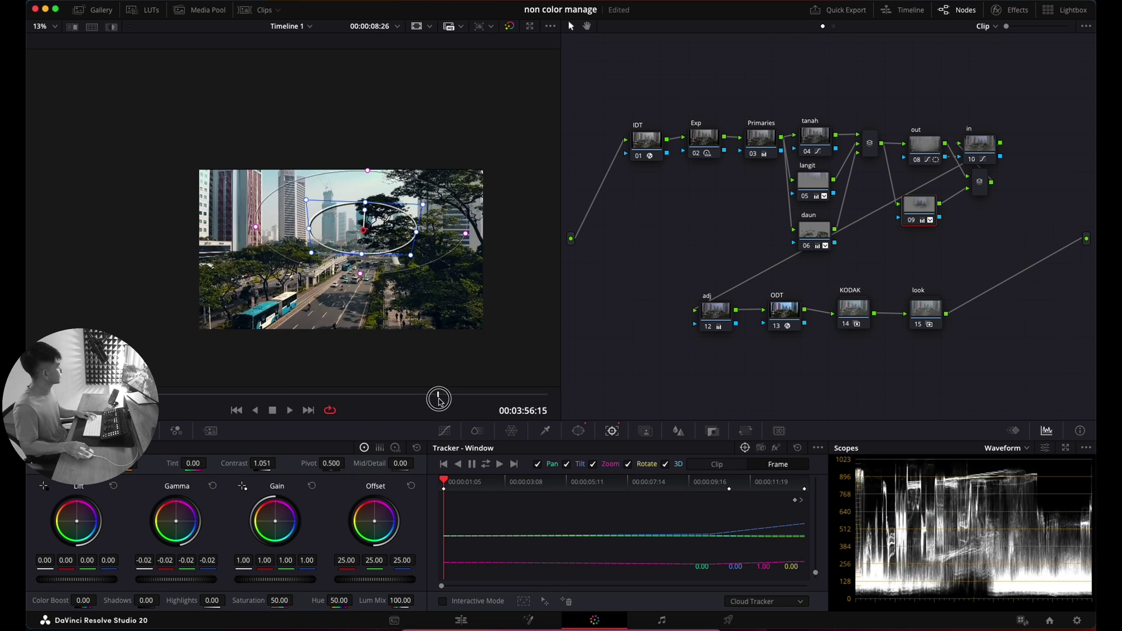
key("space")
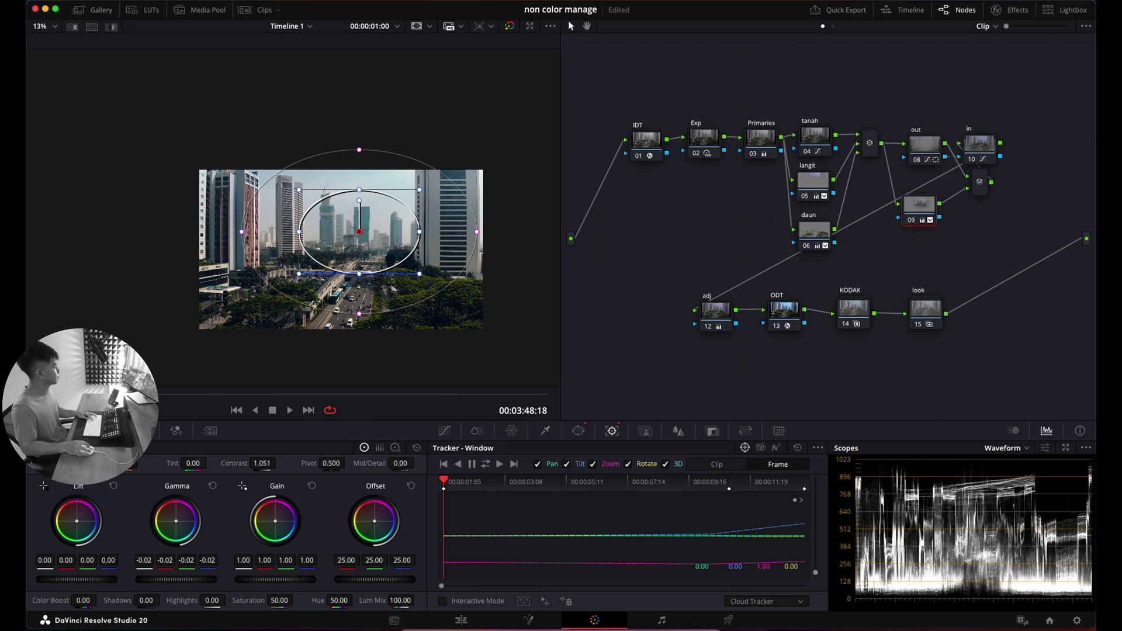
Compare the skyline with and without the windowed layer node.
left_click_drag(926, 207, 930, 213)
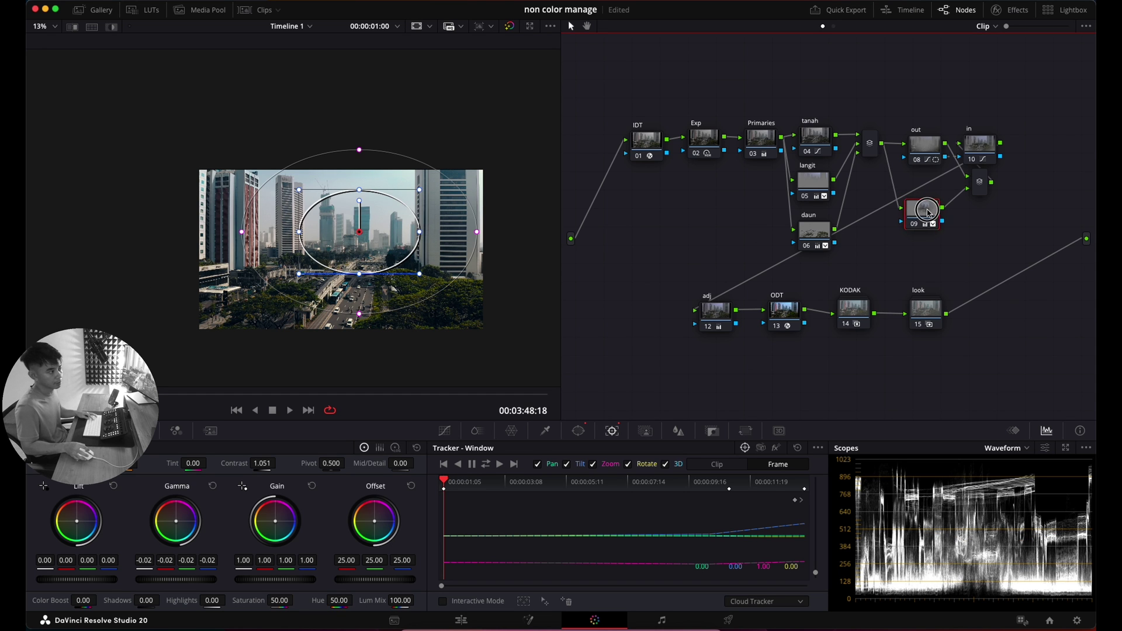
key("ctrl+d")
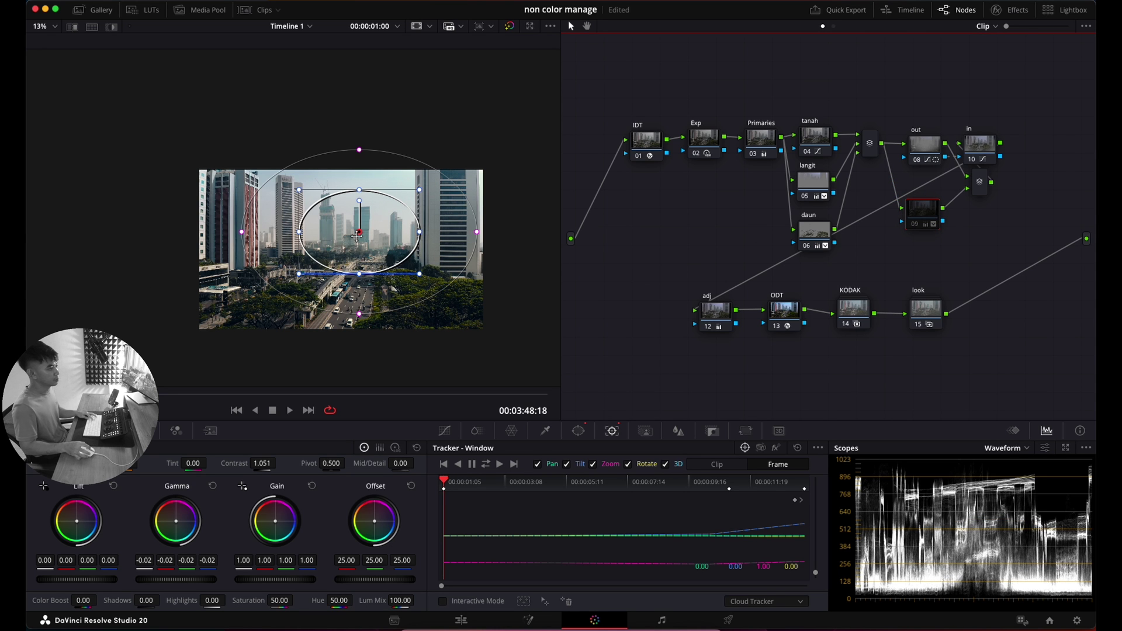
scroll(357, 236, "up", 2)
key("ctrl+d")
key("ctrl+d")
key("ctrl+d")
Adjust the ellipse's height and shift it upward over the skyline, comparing the picture with the node off.
left_click_drag(328, 267, 330, 243)
key("ctrl+d")
key("ctrl+d")
key("ctrl+d")
key("ctrl+d")
key("ctrl+d")
key("ctrl+d")
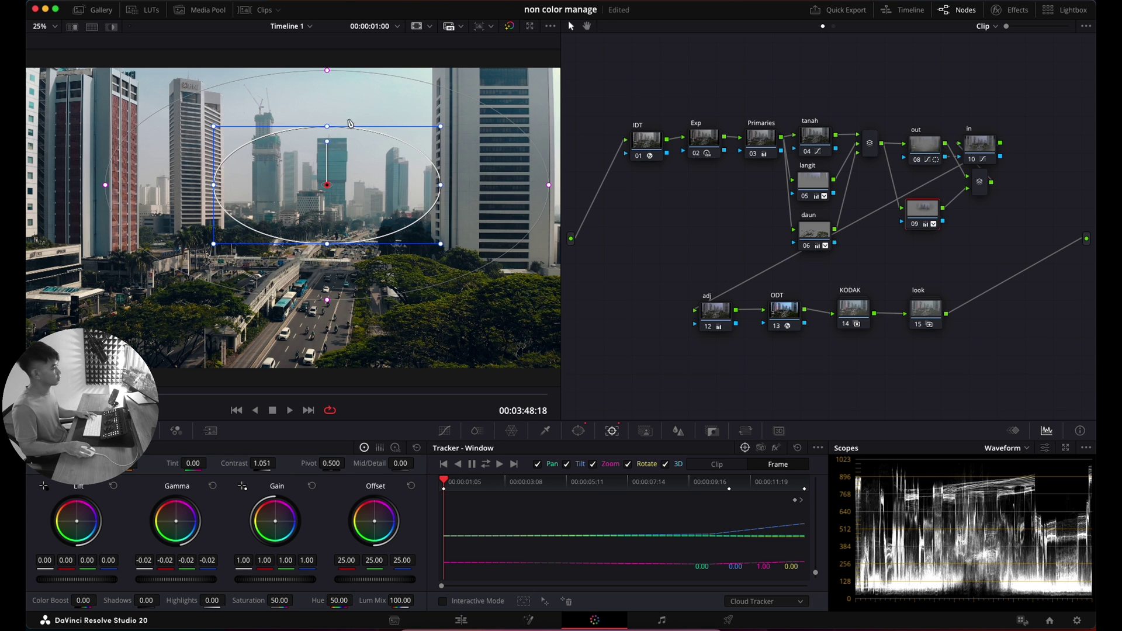
left_click_drag(330, 134, 326, 115)
left_click_drag(326, 170, 326, 154)
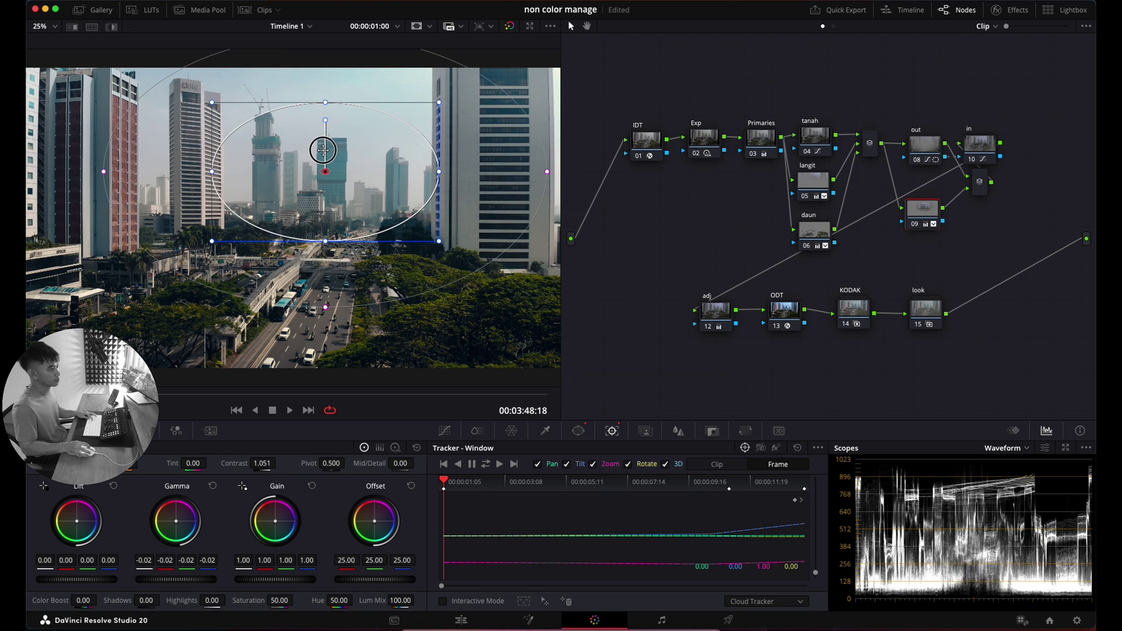
Raise the windowed node's contrast to 1.090 and compare the frame without it.
key("ctrl+d")
key("ctrl+d")
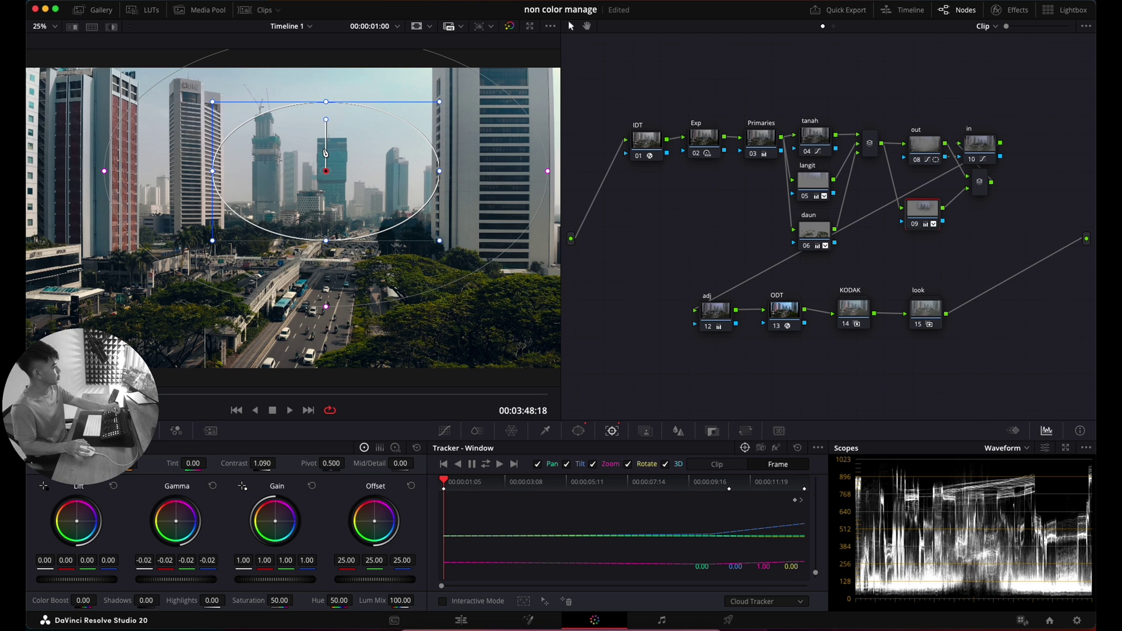
key("ctrl+d")
key("ctrl+d")
left_click(980, 181)
left_click(934, 207)
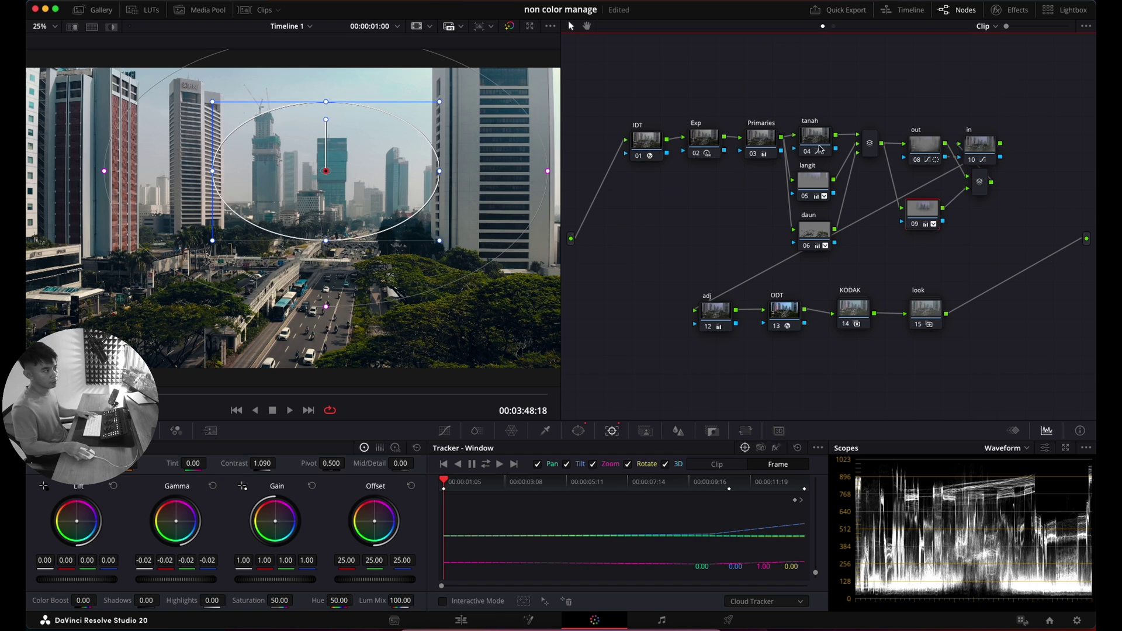
At a frame near the clip's end, lower the tanah node's Hue Vs Sat point to saturation 0.17 at hue 288.96.
left_click(378, 393)
left_click_drag(379, 394, 496, 383)
left_click(828, 137)
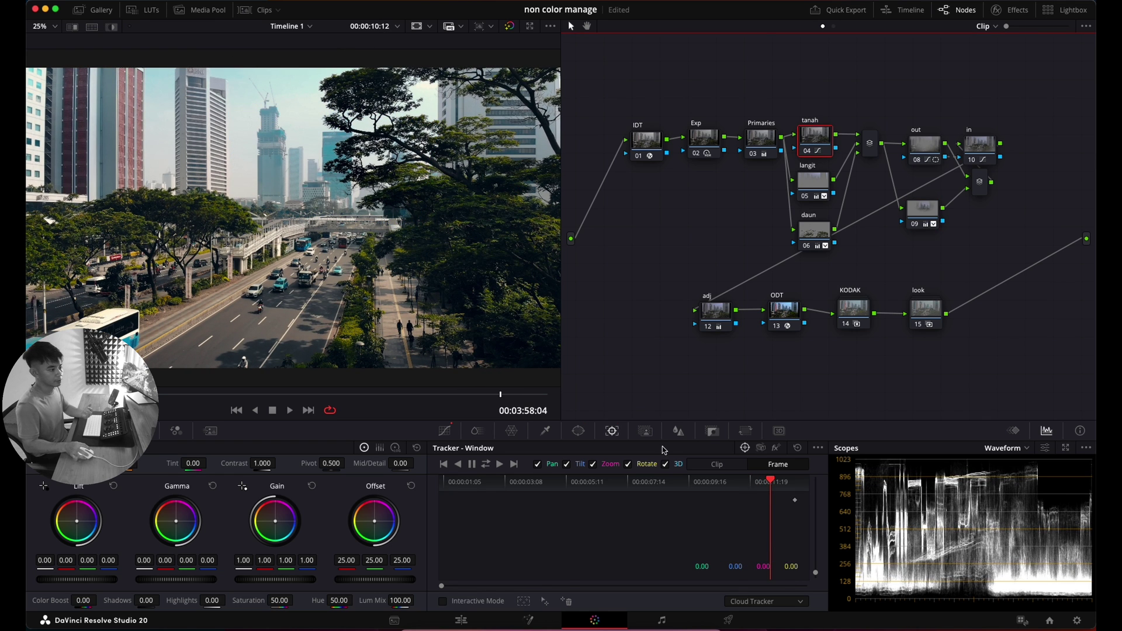
left_click(445, 433)
left_click(686, 451)
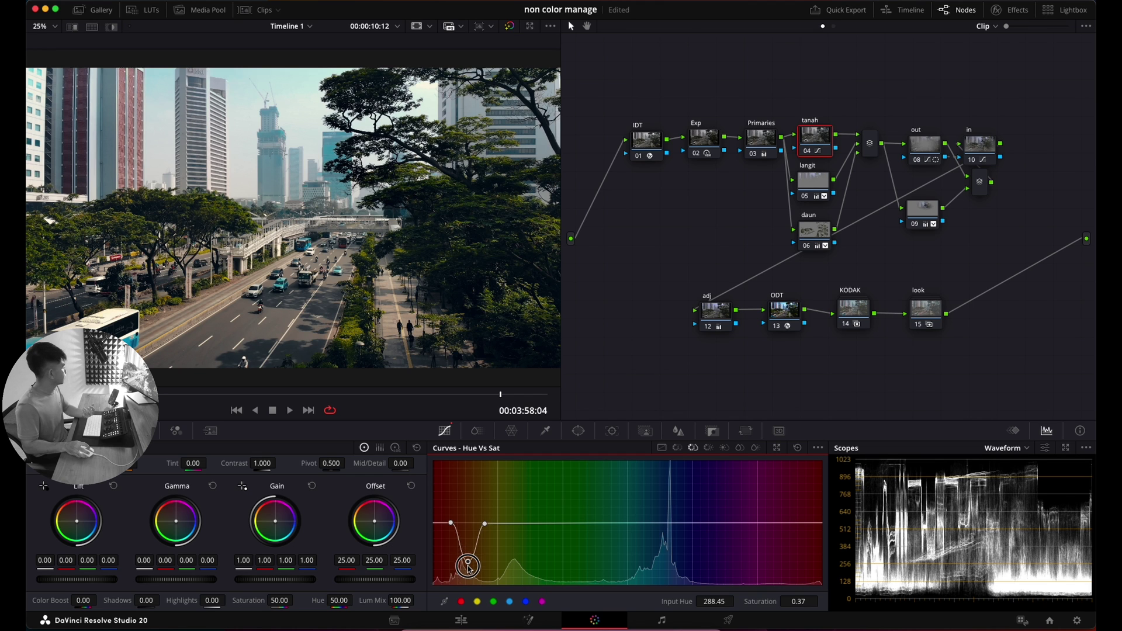
left_click_drag(468, 565, 470, 576)
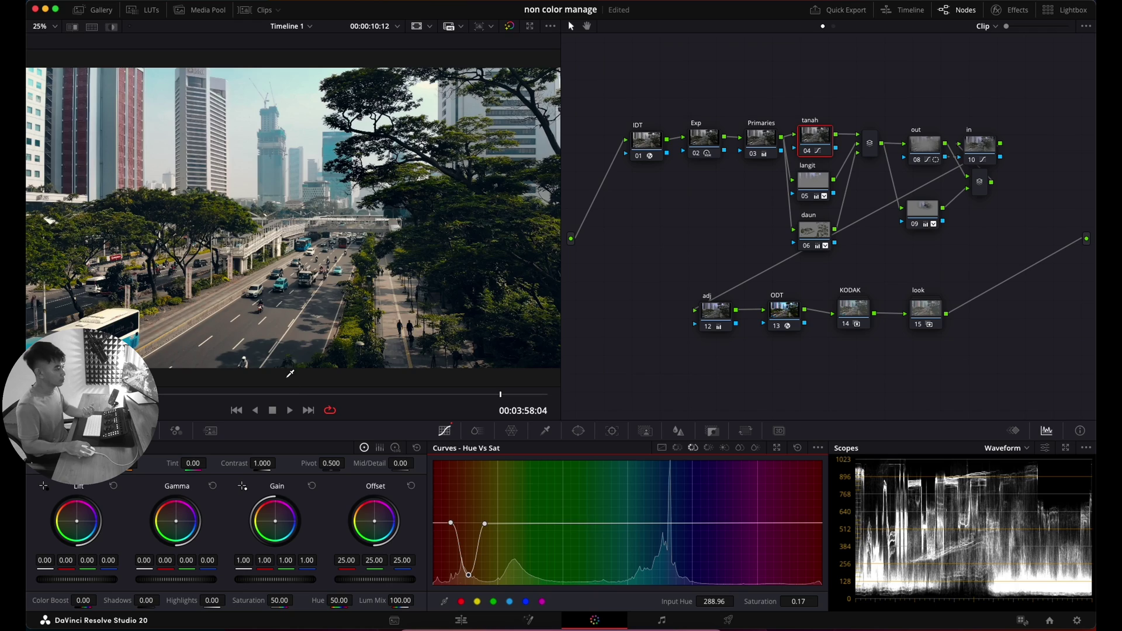
Go back to the opening frame and set the daun node's saturation to 55.00.
left_click_drag(410, 389, 245, 395)
left_click(821, 229)
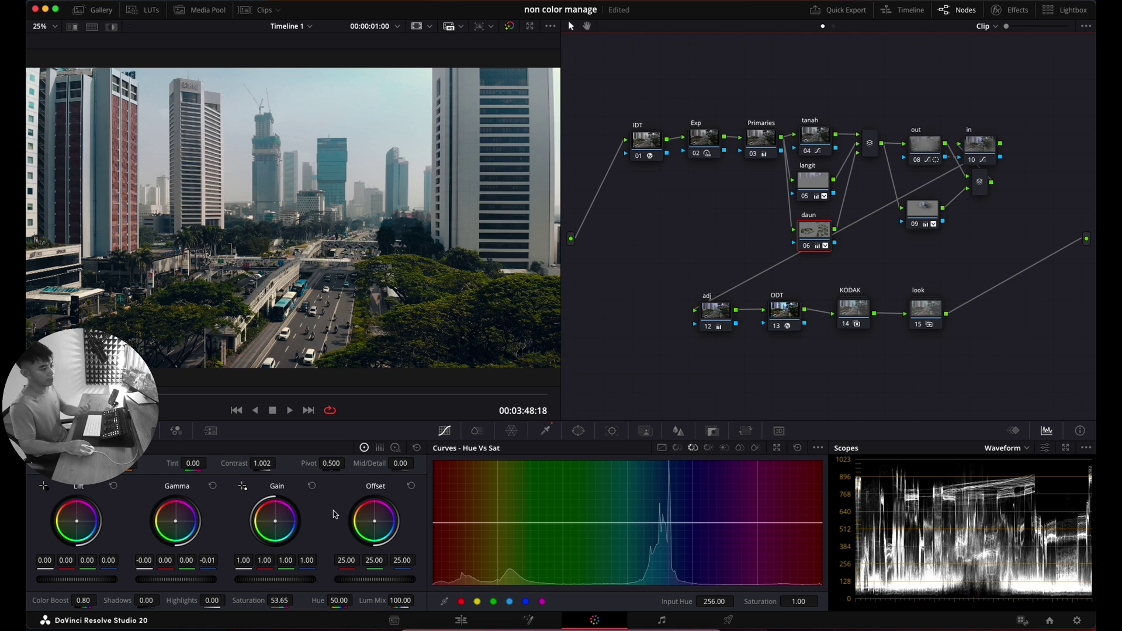
left_click(286, 601)
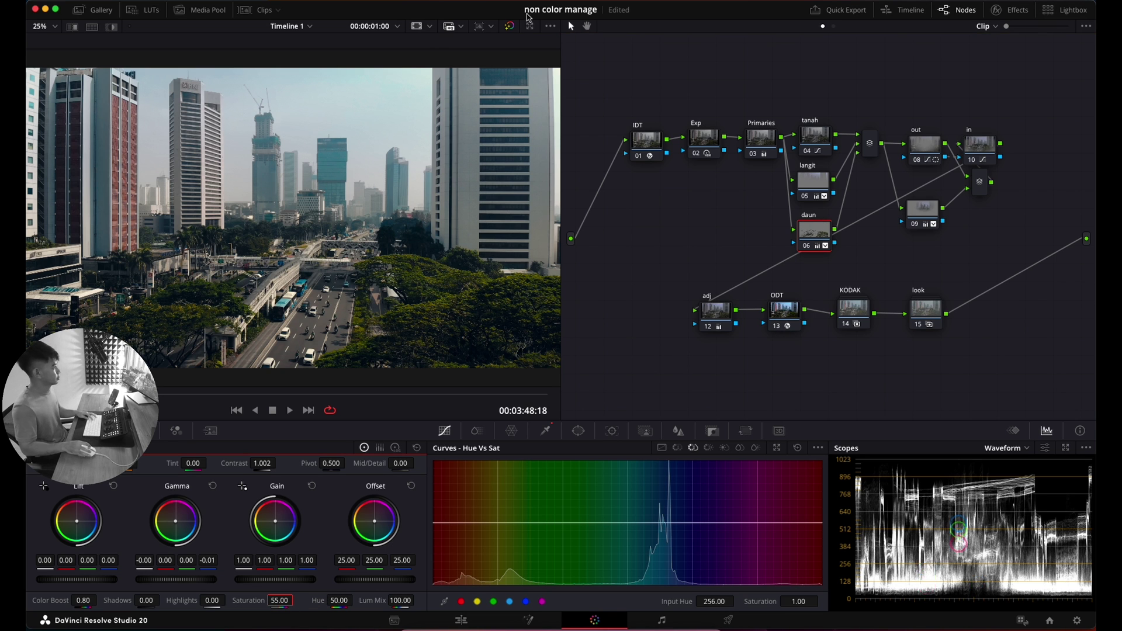
Try the langit node's saturation at 55.00 and 54.00, checking the sky up close across the clip.
left_click(816, 176)
left_click(286, 602)
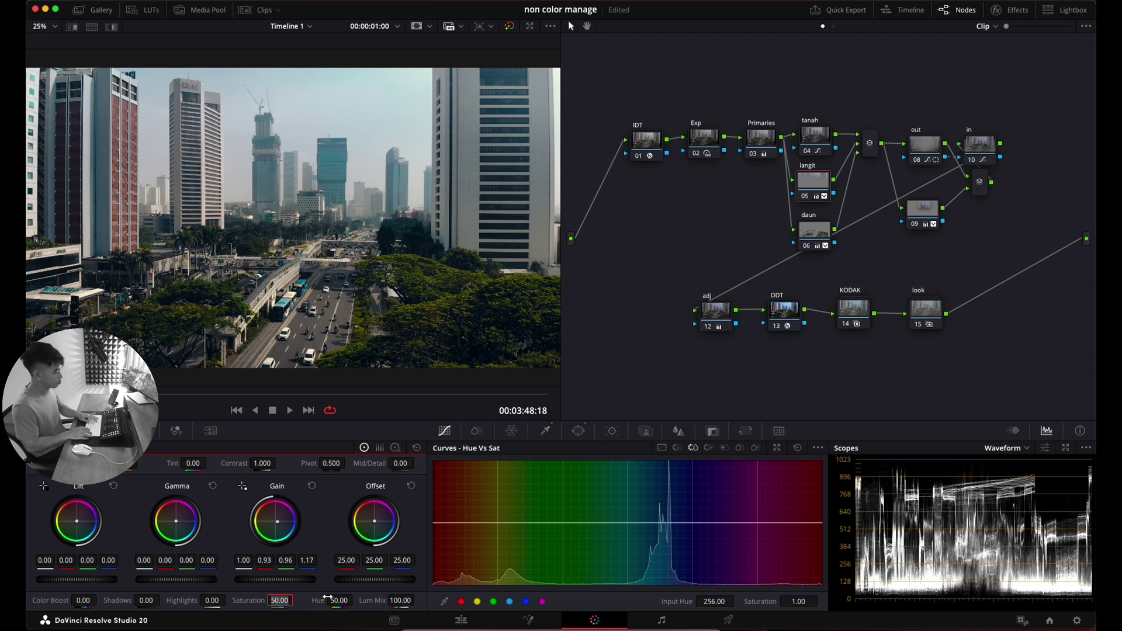
type("55")
key("Return")
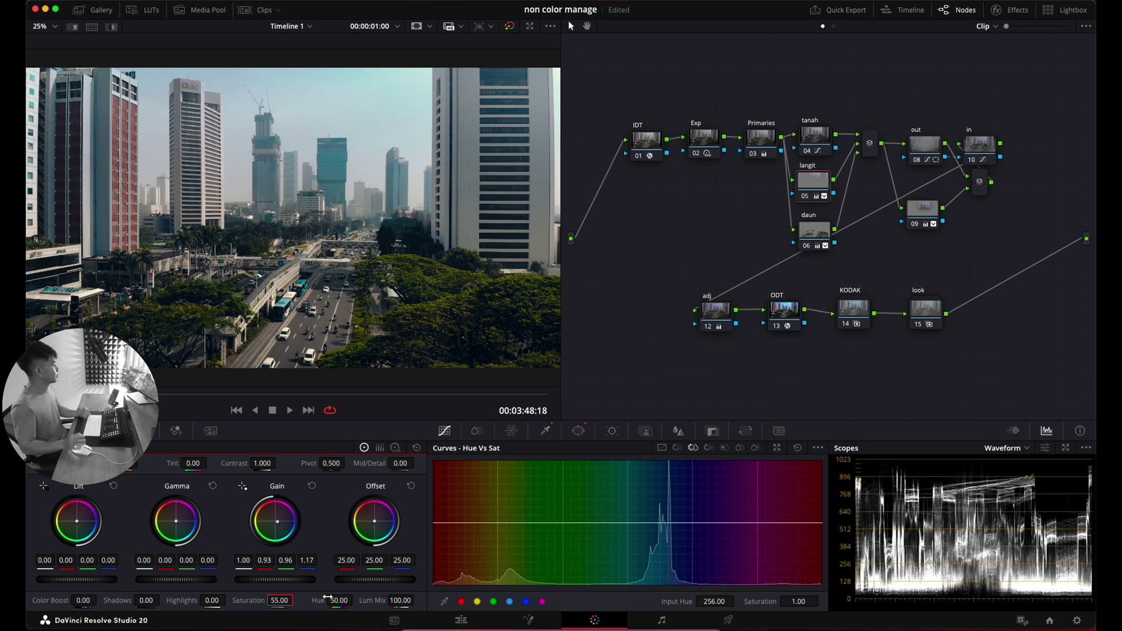
scroll(409, 81, "up", 5)
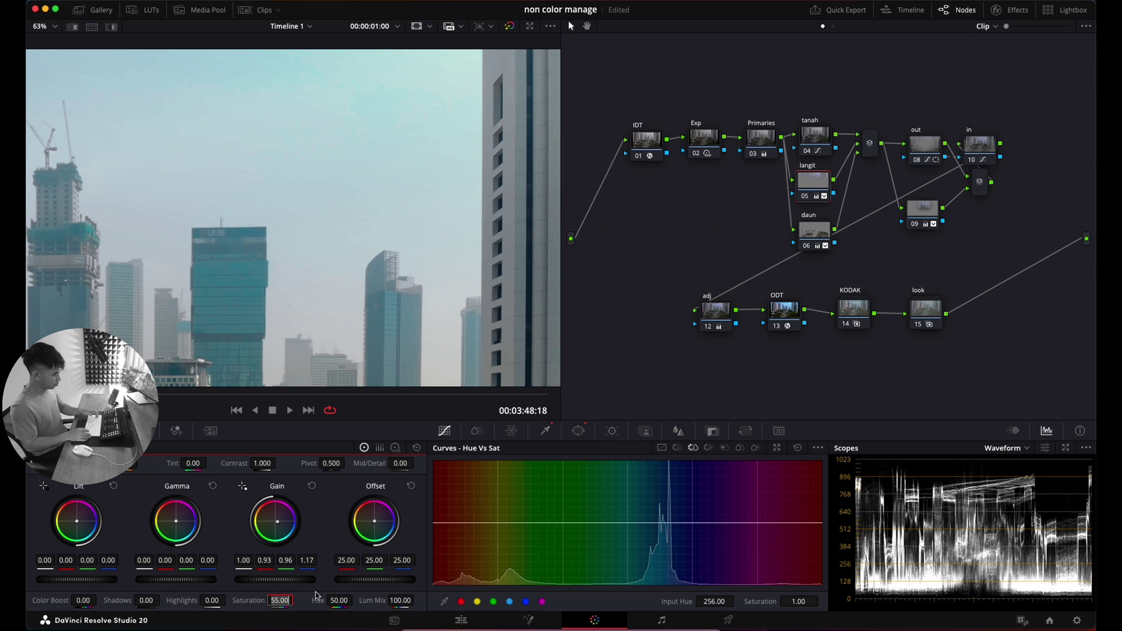
key("Return")
left_click_drag(321, 393, 58, 375)
key("ctrl+d")
key("super+d")
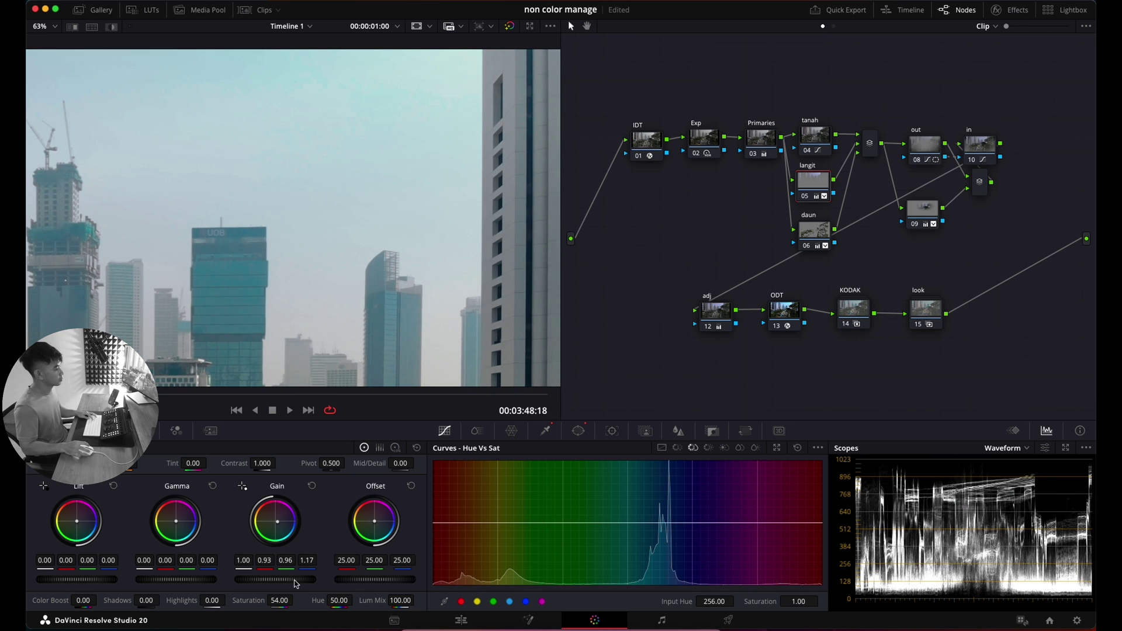
Set the langit node's saturation to 53.00 and scrub back through the clip to check the sky.
double_click(282, 599)
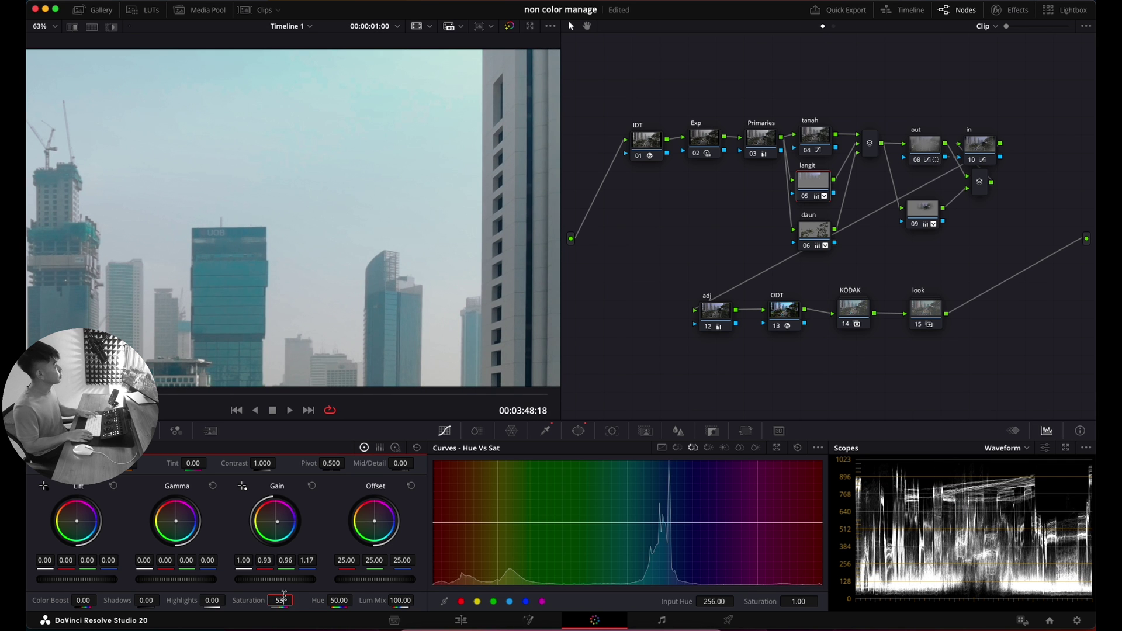
type("53")
key("Return")
left_click_drag(221, 396, 135, 394)
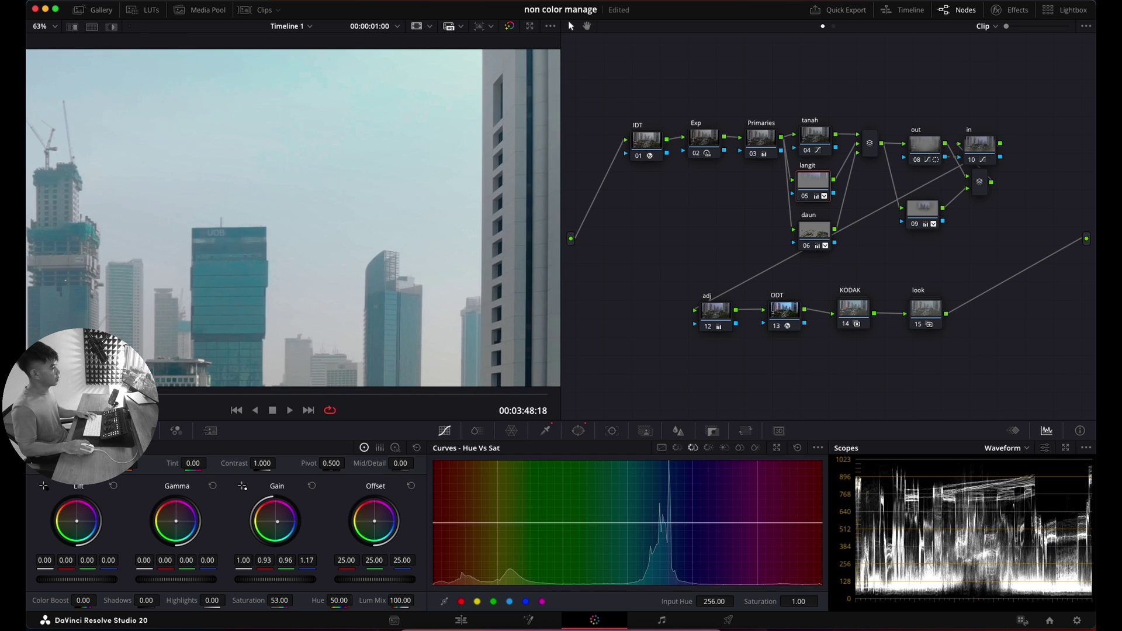
key("shift+z")
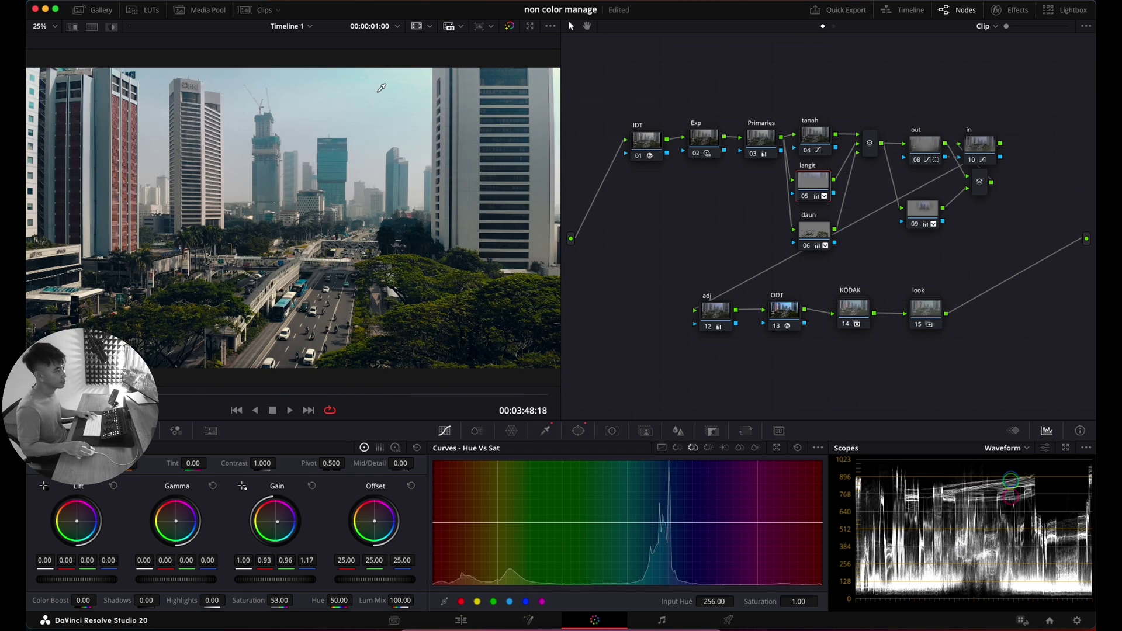
Compare the sky up close with the langit node off and on.
scroll(379, 88, "up", 10)
left_click_drag(361, 75, 364, 125)
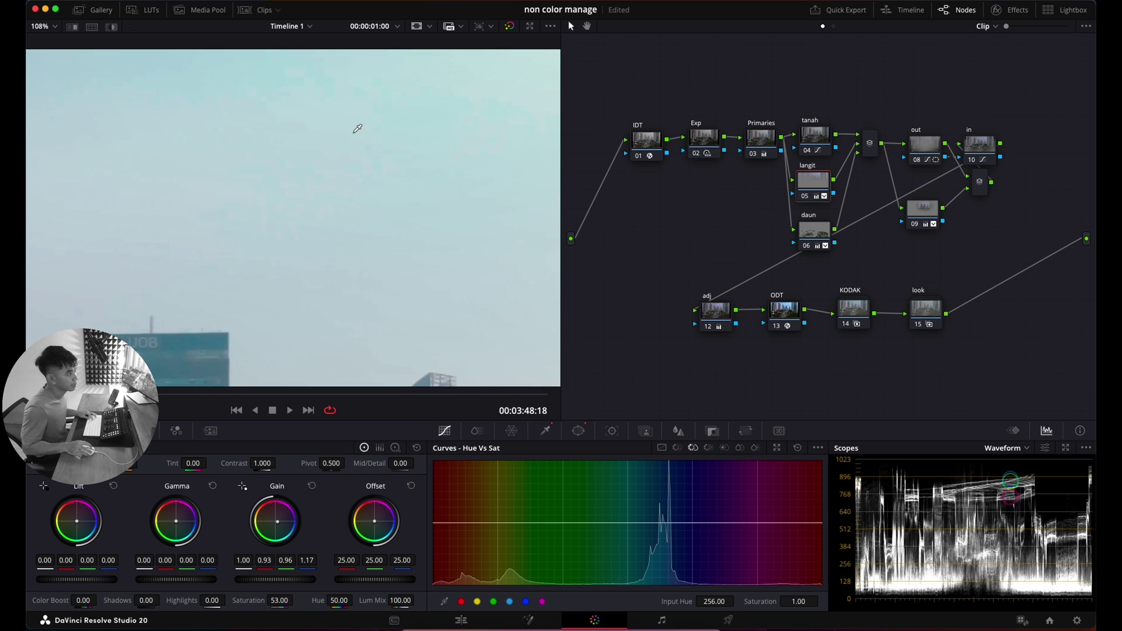
key("super+d")
key("super+d")
At frame 00:03:53:01, shift the langit node's gain to red 0.92, green 0.96 and blue 1.15.
scroll(309, 354, "down", 8)
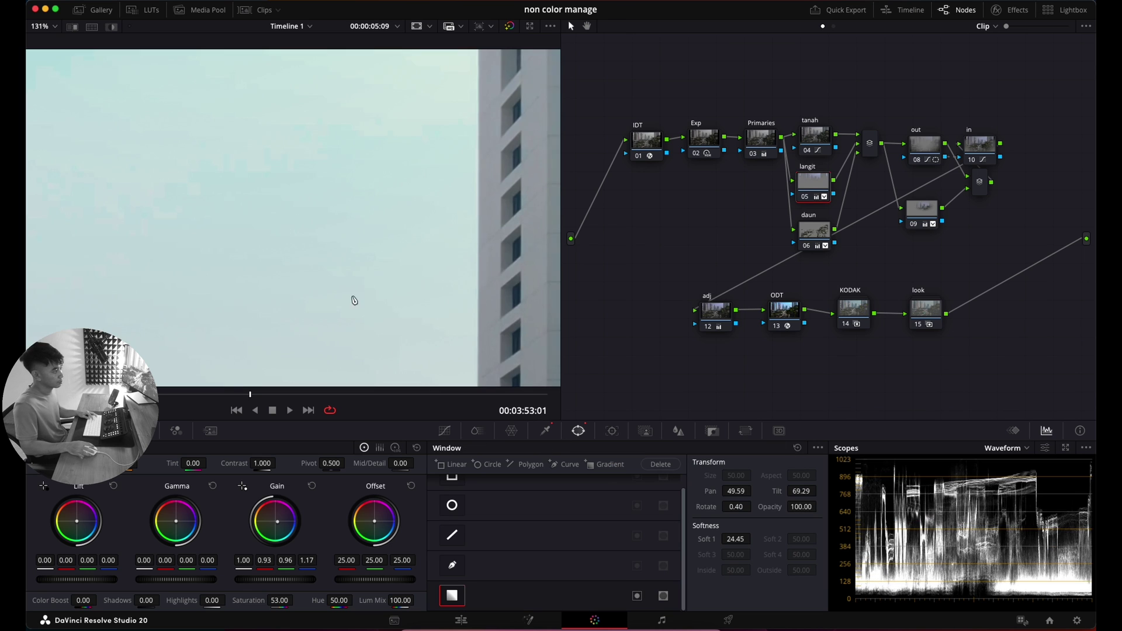
scroll(345, 293, "down", 5)
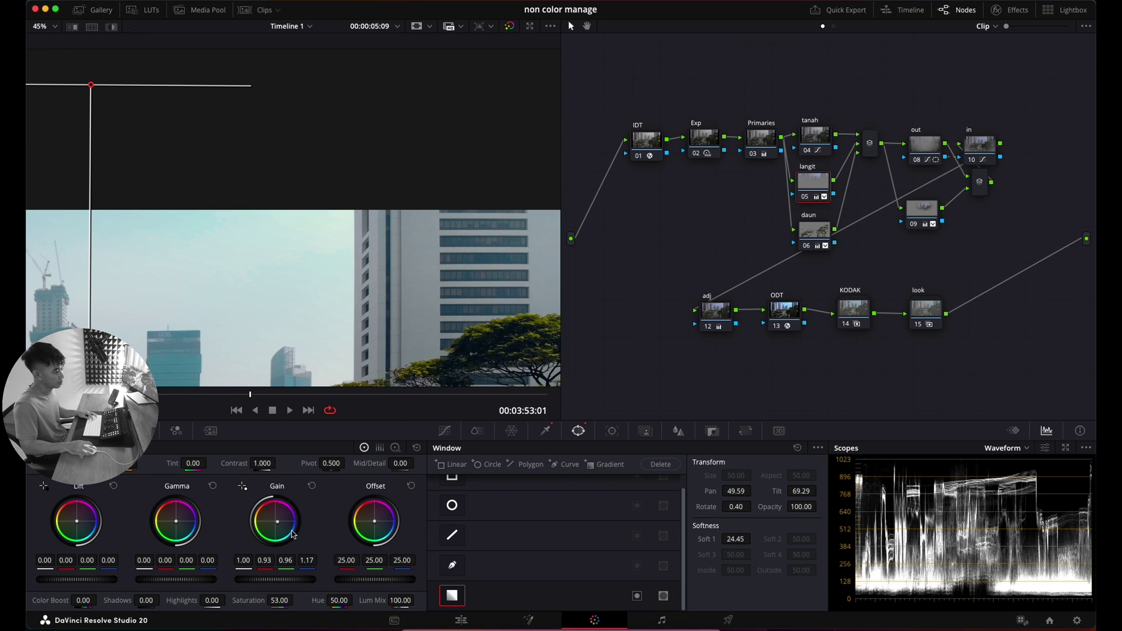
left_click_drag(285, 533, 280, 525)
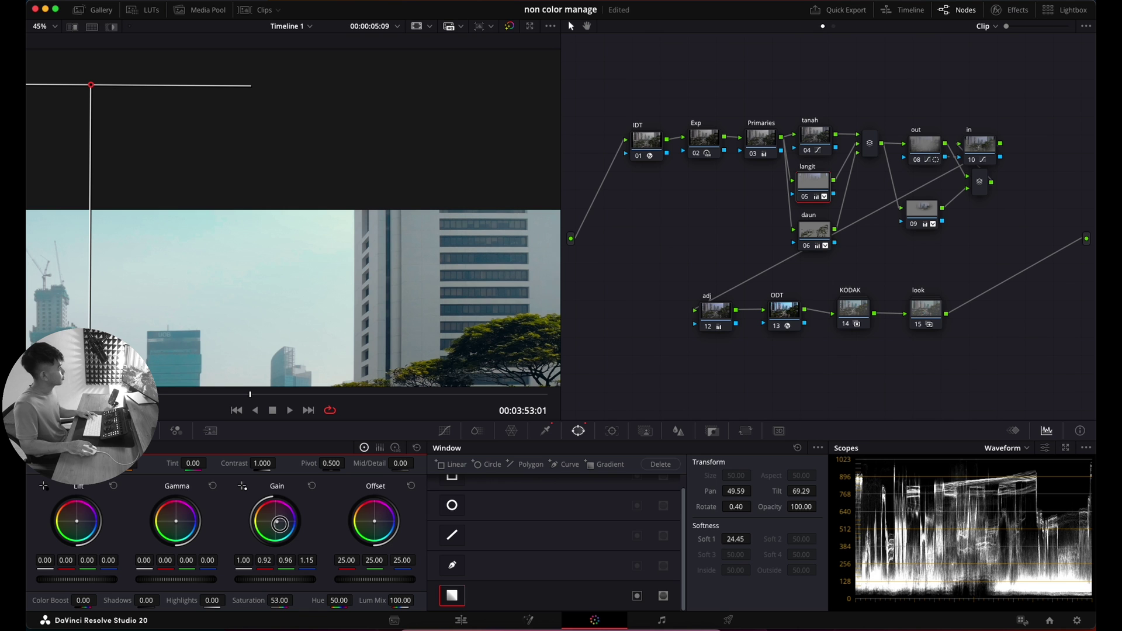
Add a wide circle window to the out node over the upper sky at tilt 62.77 and toggle its mask mode.
left_click(931, 147)
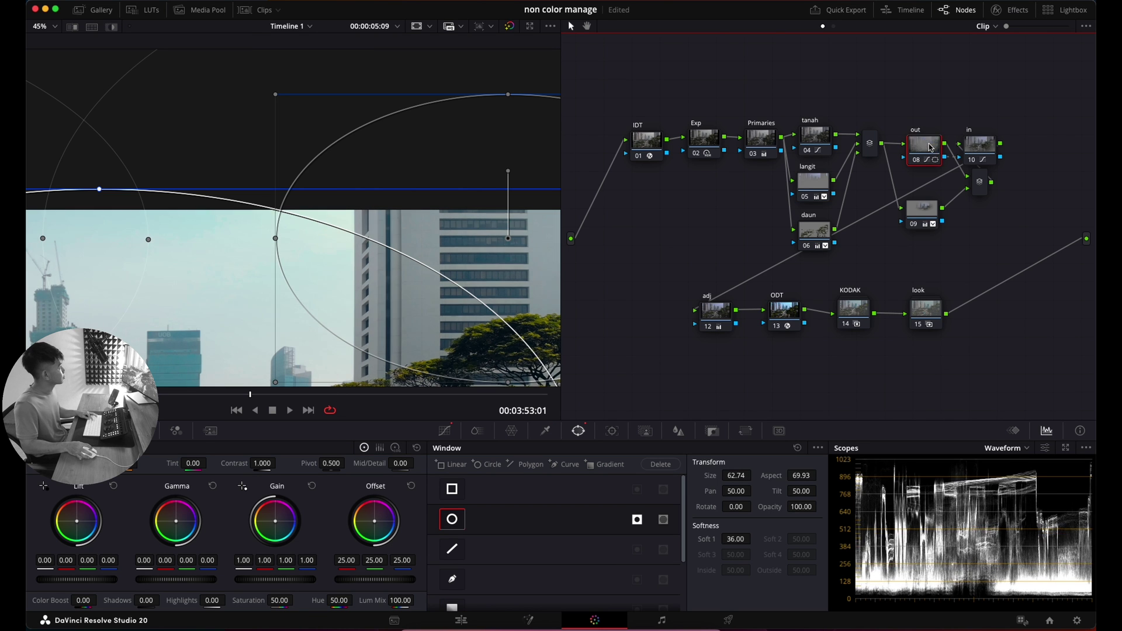
key("shift+z")
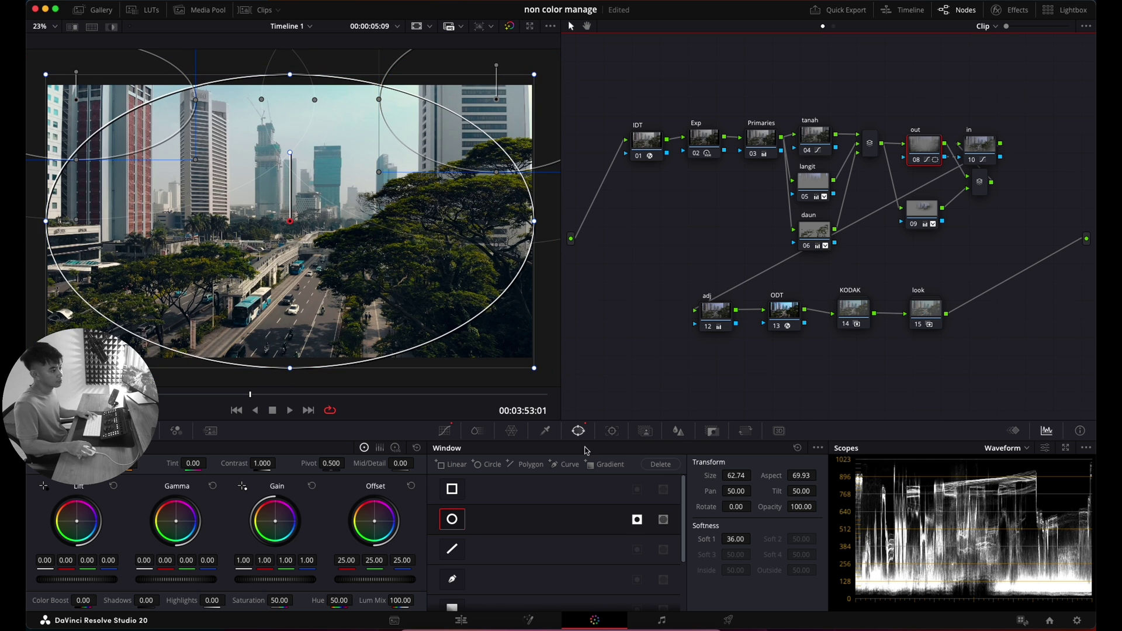
left_click(488, 464)
left_click_drag(354, 185, 333, 77)
mouse_move(400, 85)
left_mouse_down()
mouse_move(338, 80)
mouse_move(401, 83)
left_mouse_up()
left_click_drag(269, 113, 298, 136)
left_click(663, 595)
left_click_drag(299, 139, 298, 146)
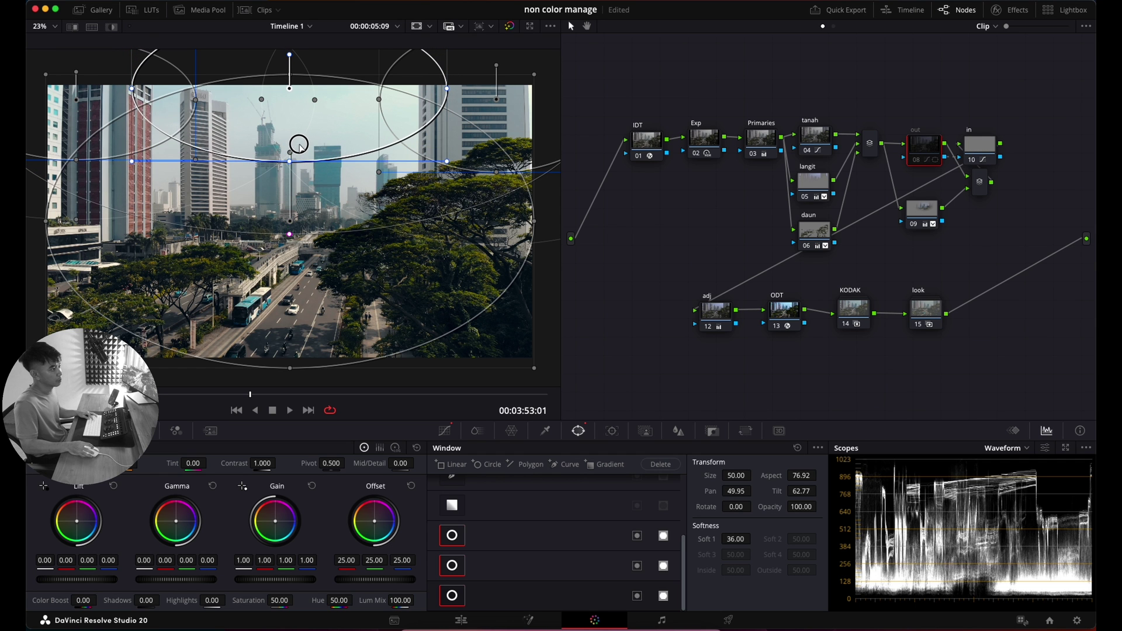
Near the clip's start, compare the picture repeatedly with the langit node off and on.
left_click_drag(208, 398, 226, 284)
left_click(809, 182)
key("super+d")
key("super+d")
key("super+d")
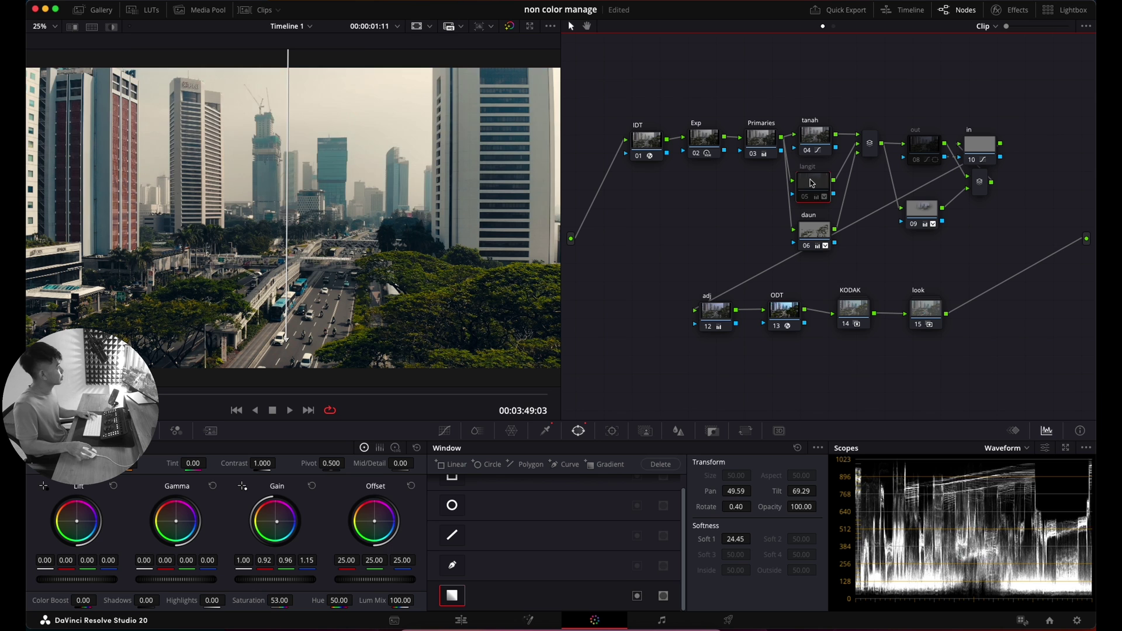
key("super+d")
key("super+d")
key("super+d")
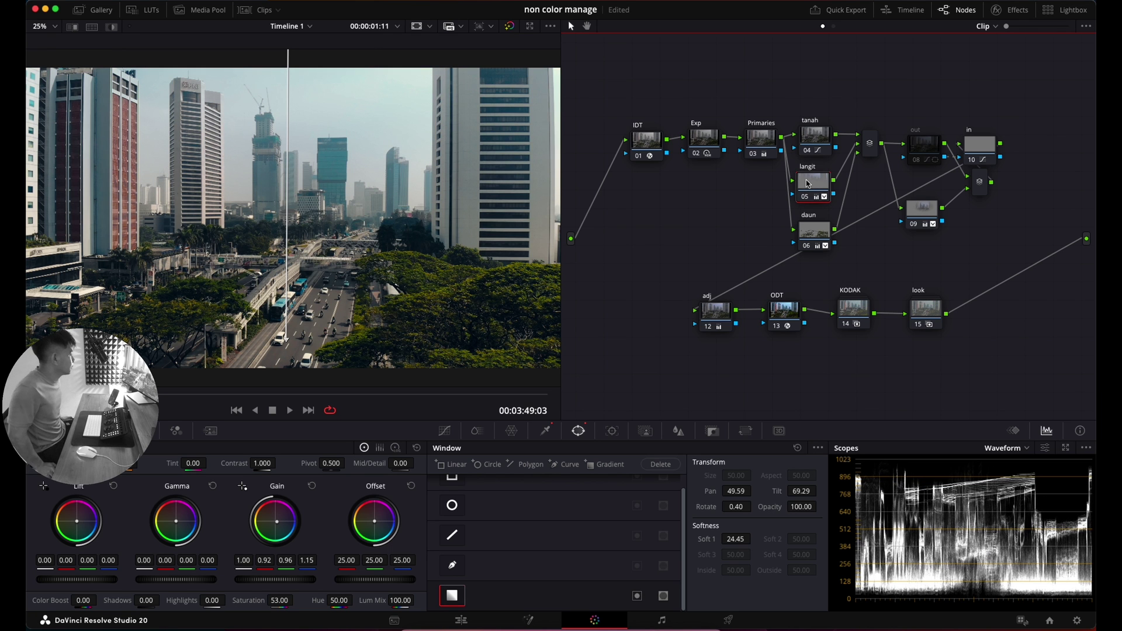
key("super+d")
key("super+d")
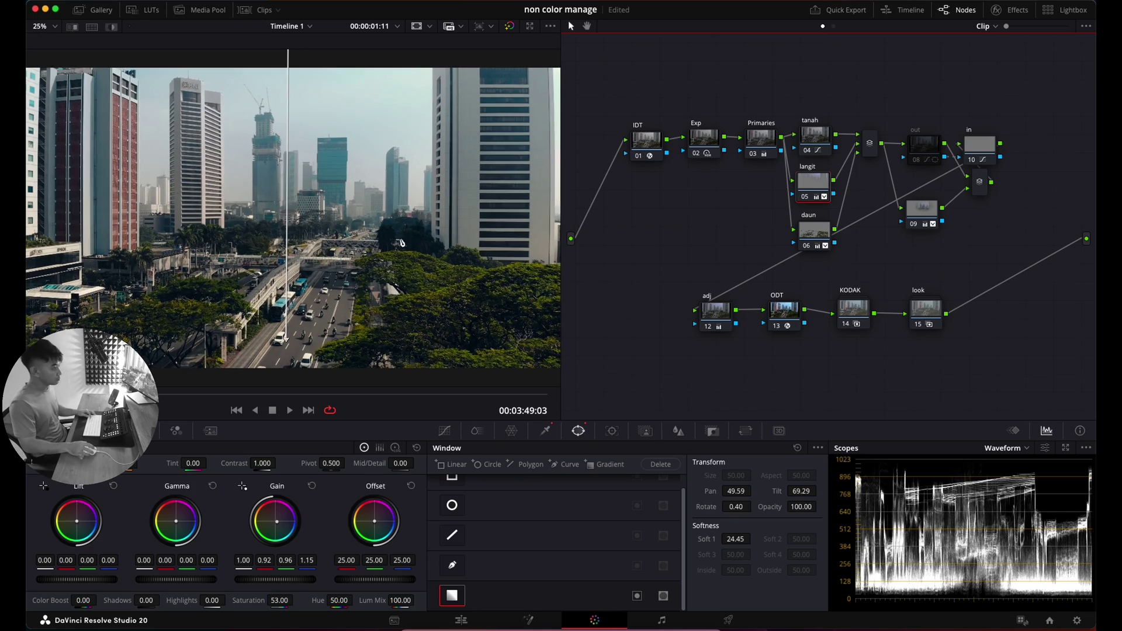
Return to the opening frame, compare the picture with the out node off and on, and leave the node enabled.
left_click(460, 398)
left_click_drag(460, 398, 153, 395)
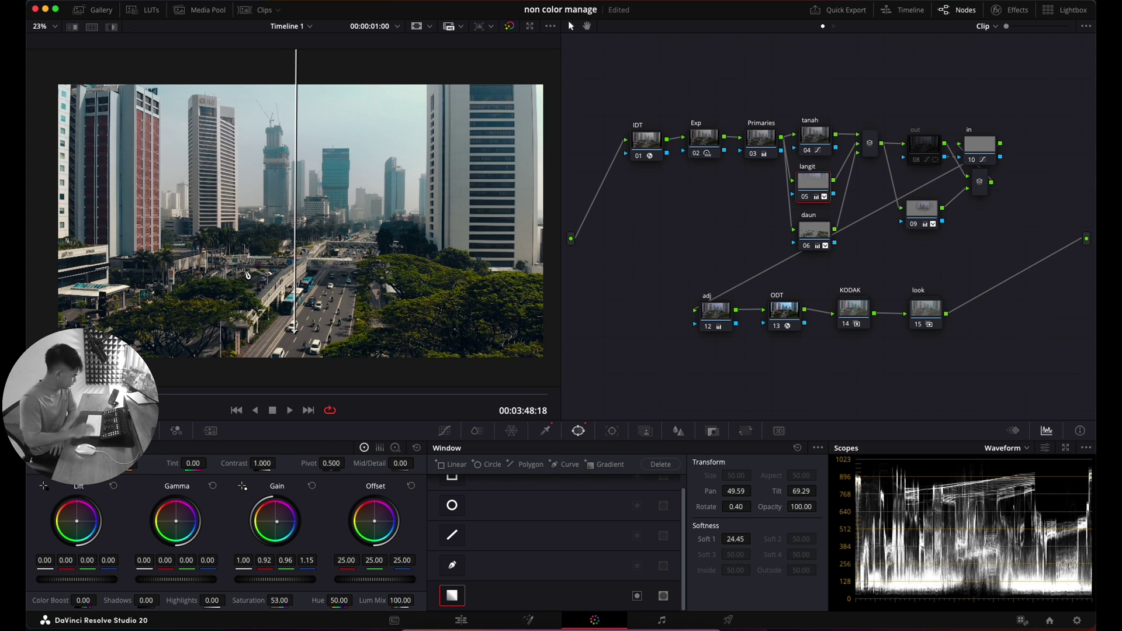
scroll(247, 275, "up", 1)
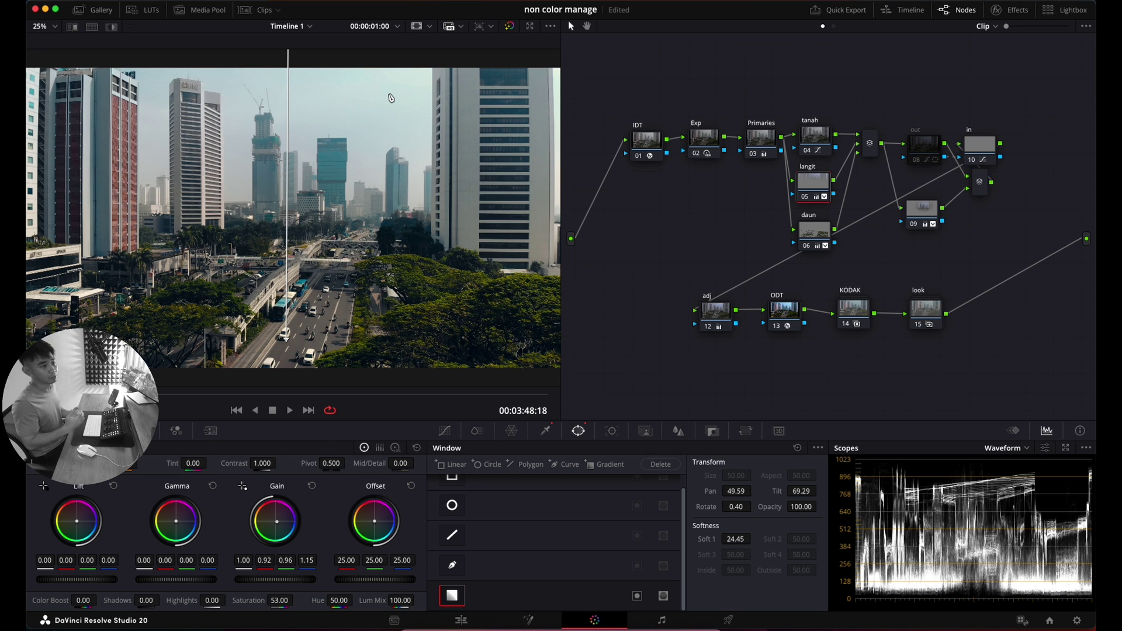
left_click(924, 144)
key("super+d")
key("super+d")
key("super+d")
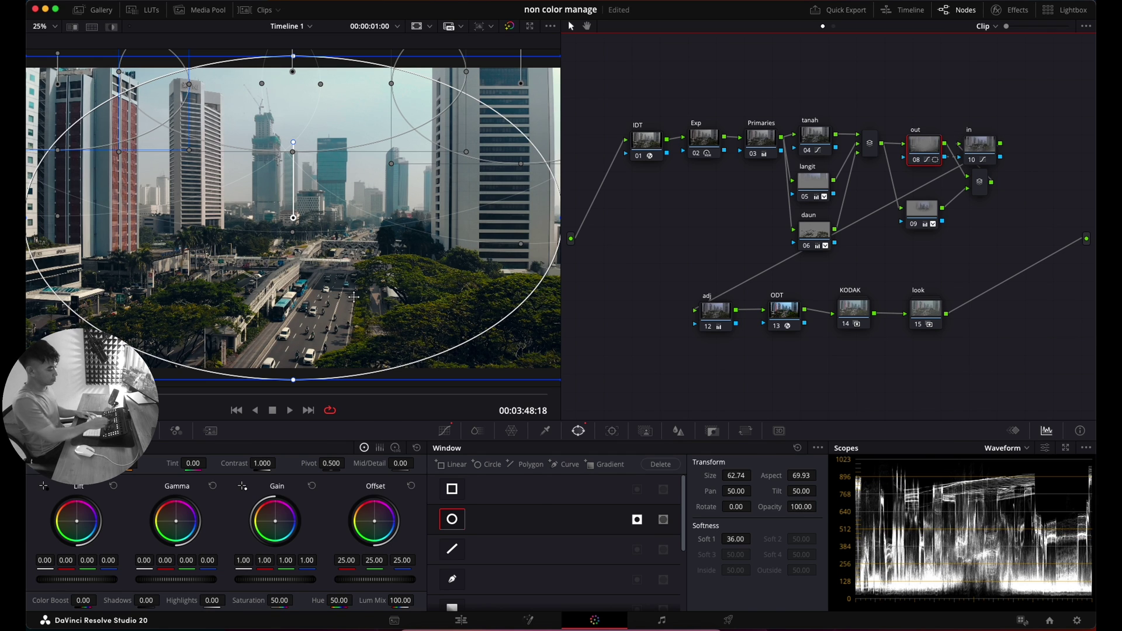
View the opening frame full screen and compare the ungraded picture with the finished grade.
key("super+f")
key("super+d")
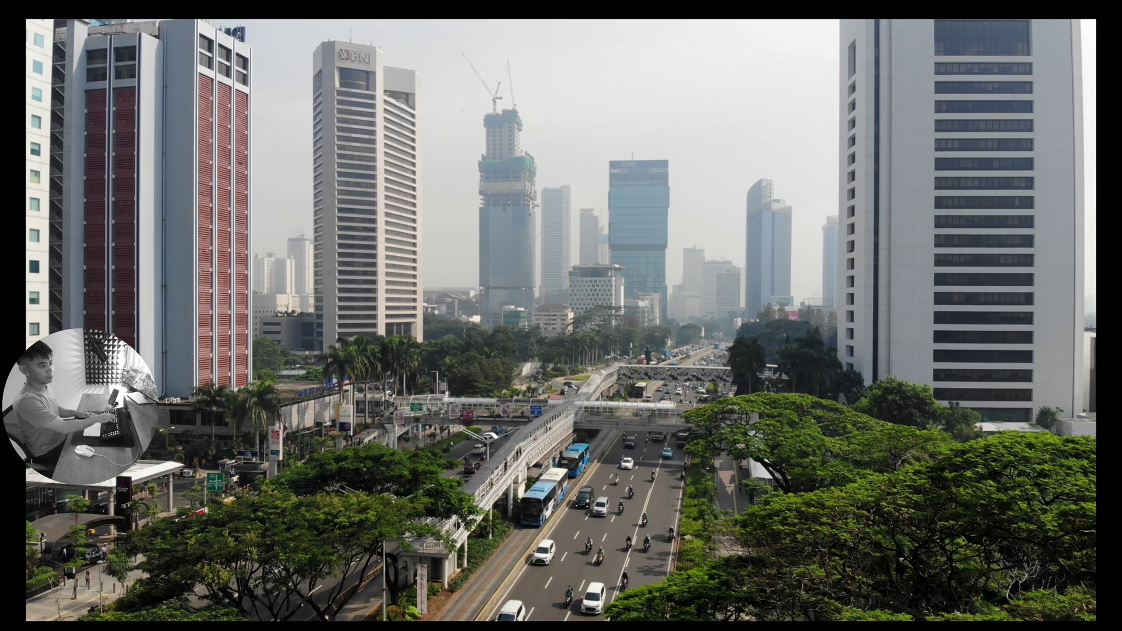
key("super+d")
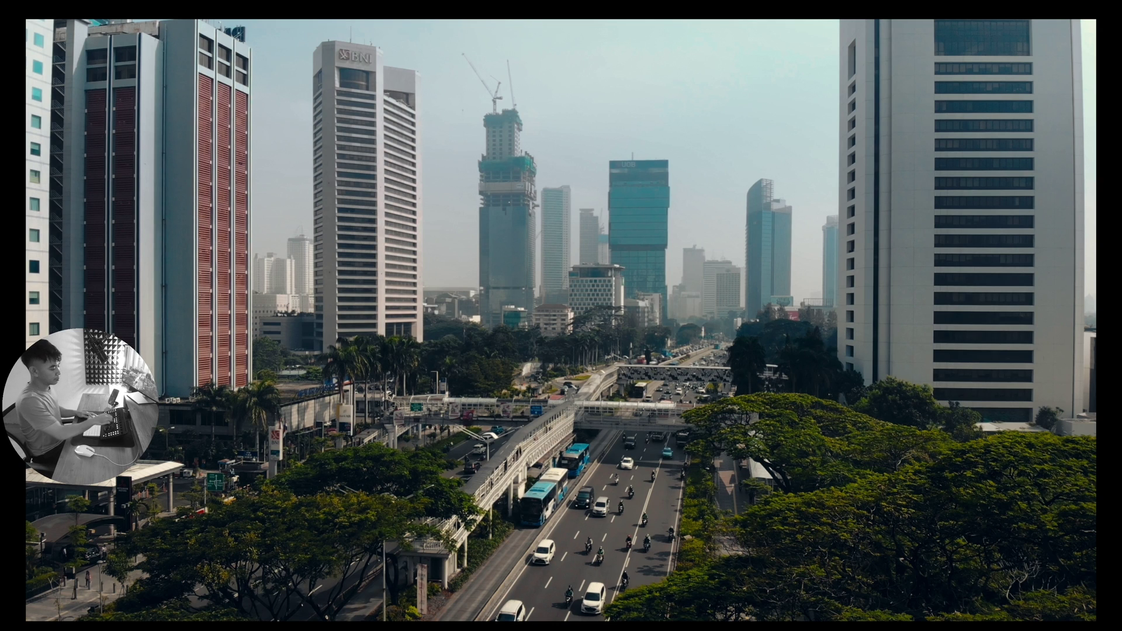
key("super+f")
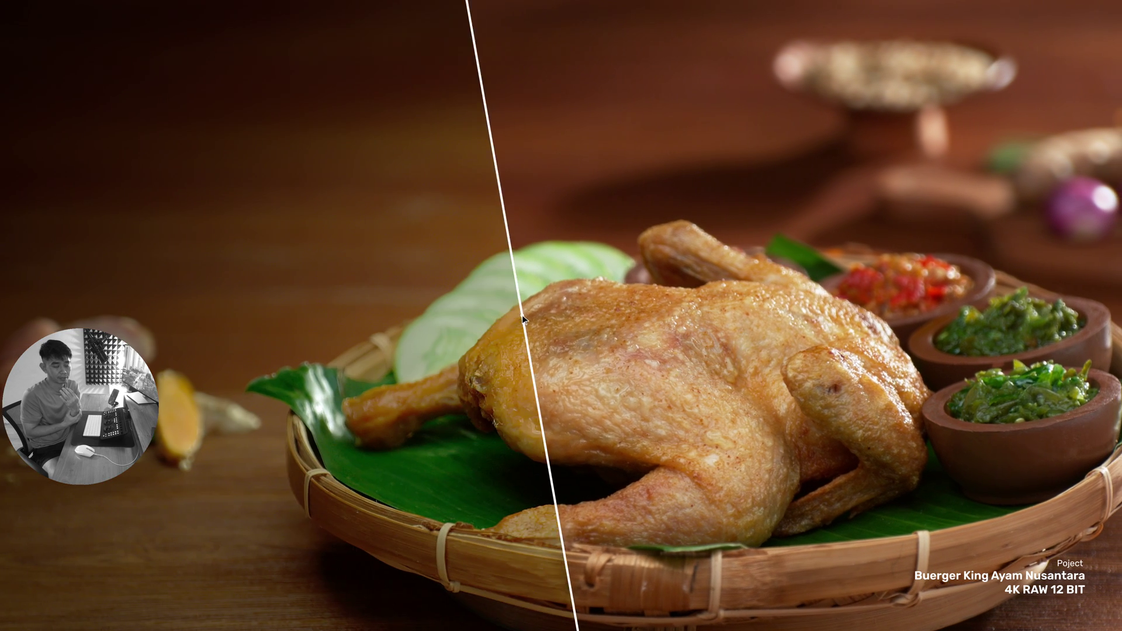
left_click_drag(526, 315, 851, 316)
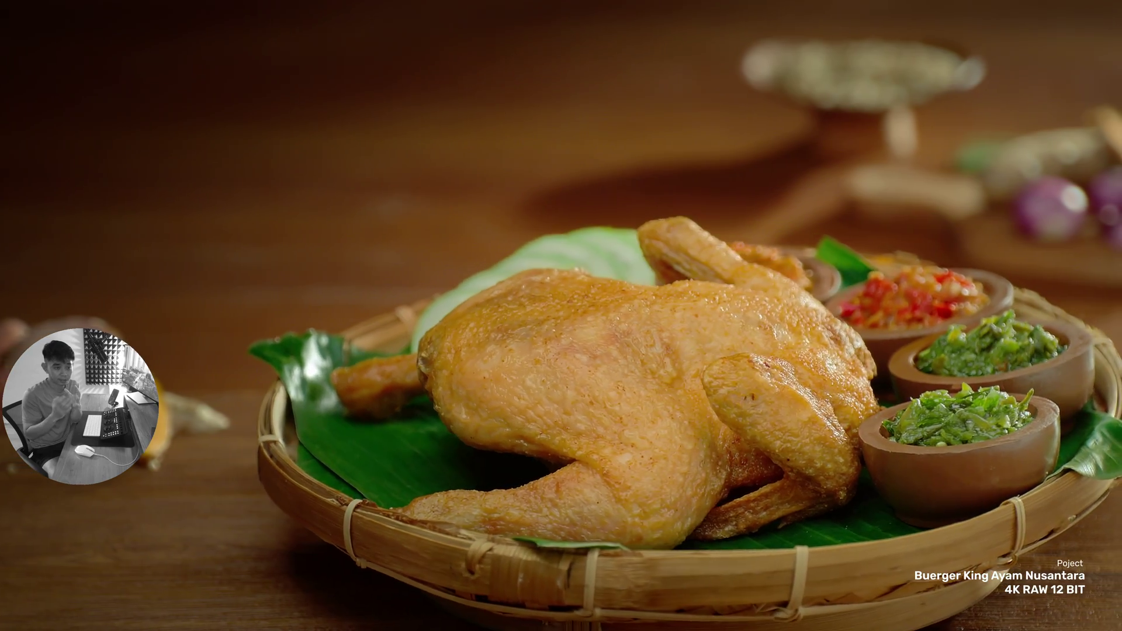